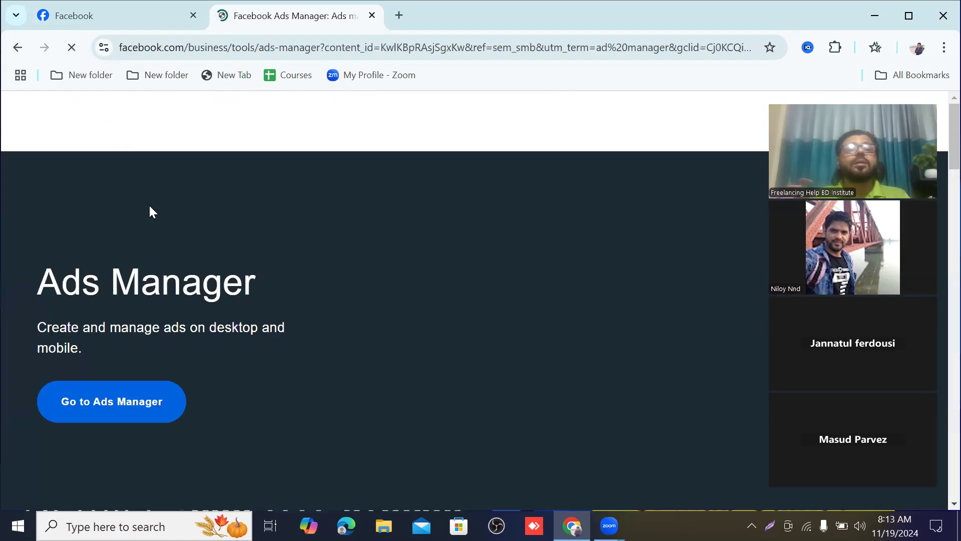
Step: Open Ads Manager, return to the campaign list after viewing the ad sets, and dismiss the payment method notice
click(102, 402)
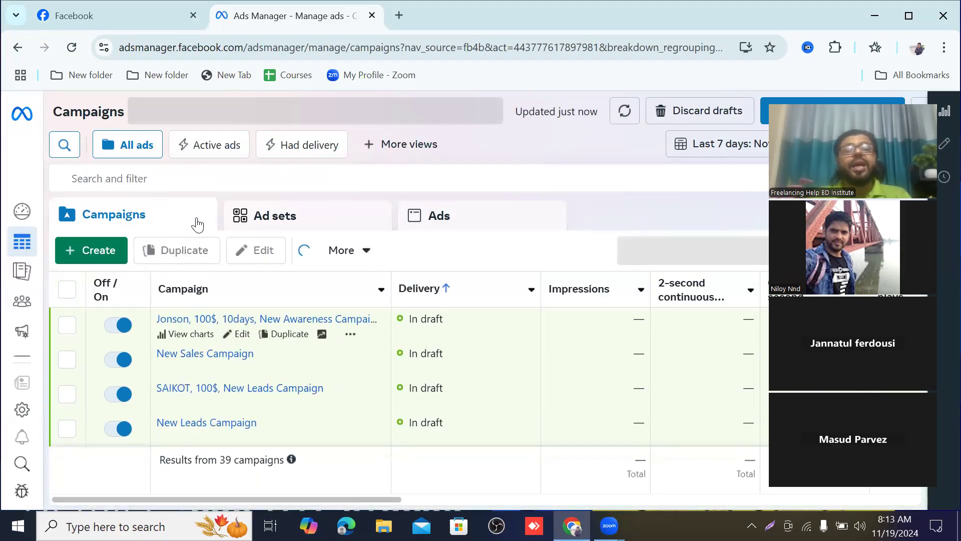
click(278, 217)
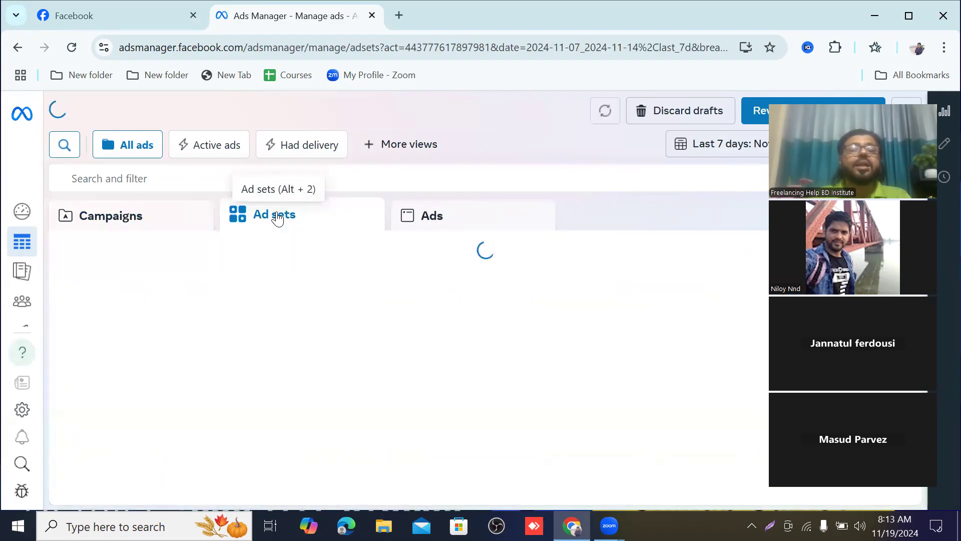
click(108, 218)
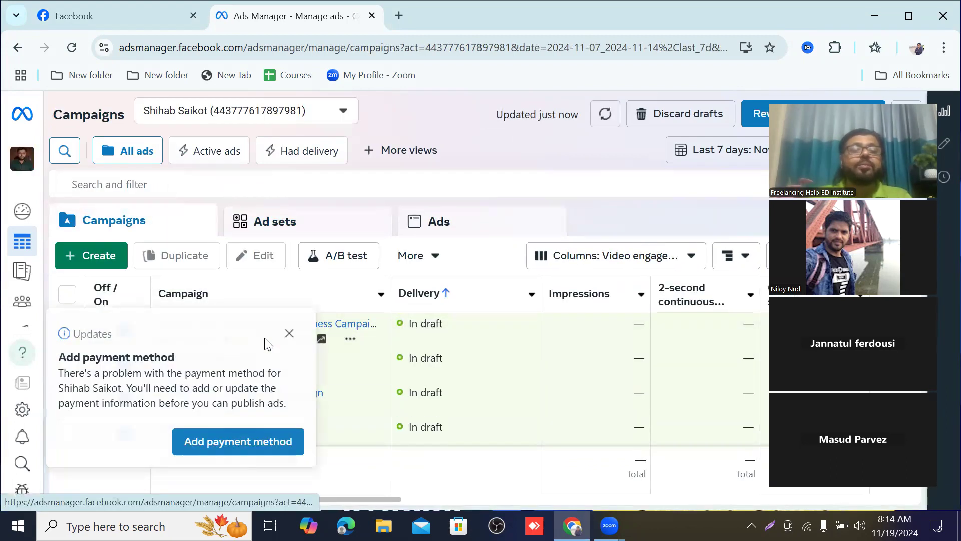
click(289, 332)
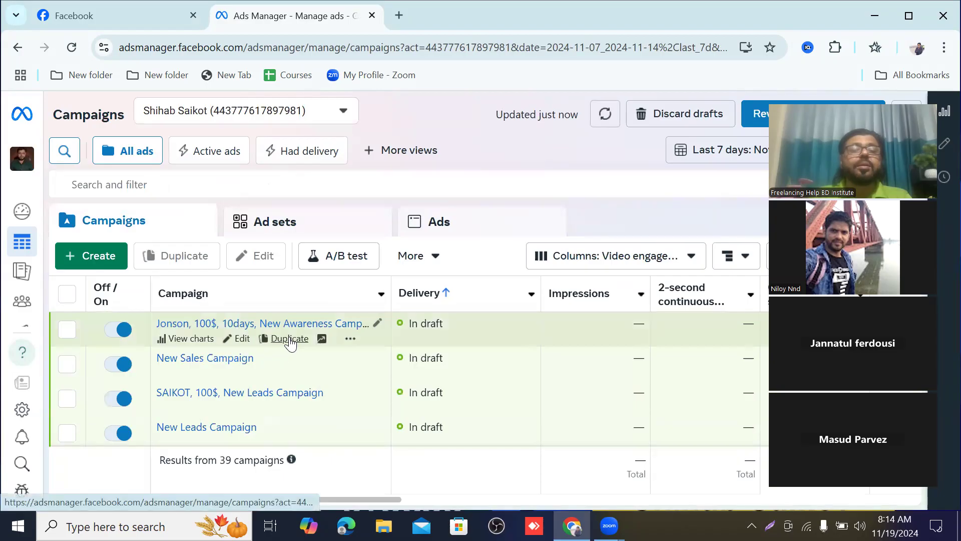
Step: Open the draft 100$, 10days New Awareness Campaign for editing, dismiss the payment notice and check its campaign details
click(242, 338)
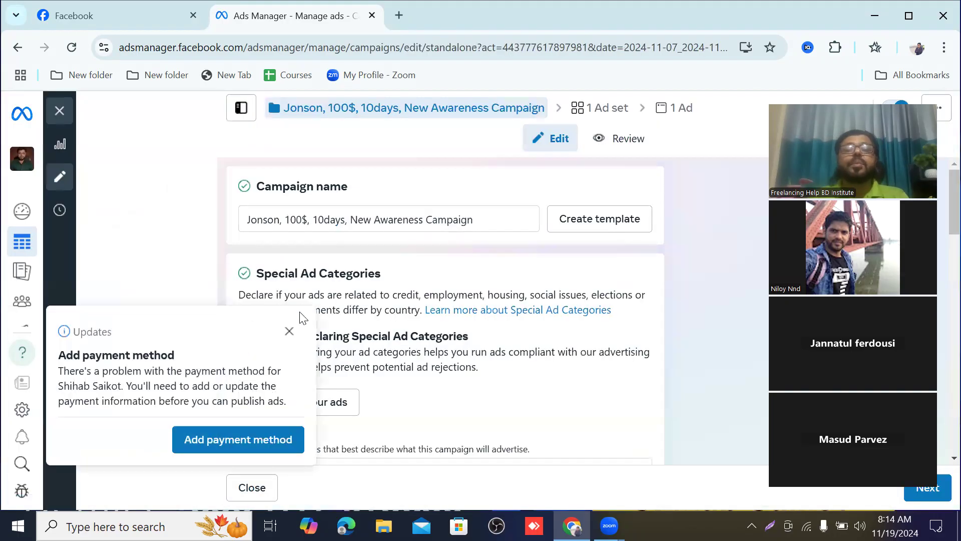
click(289, 332)
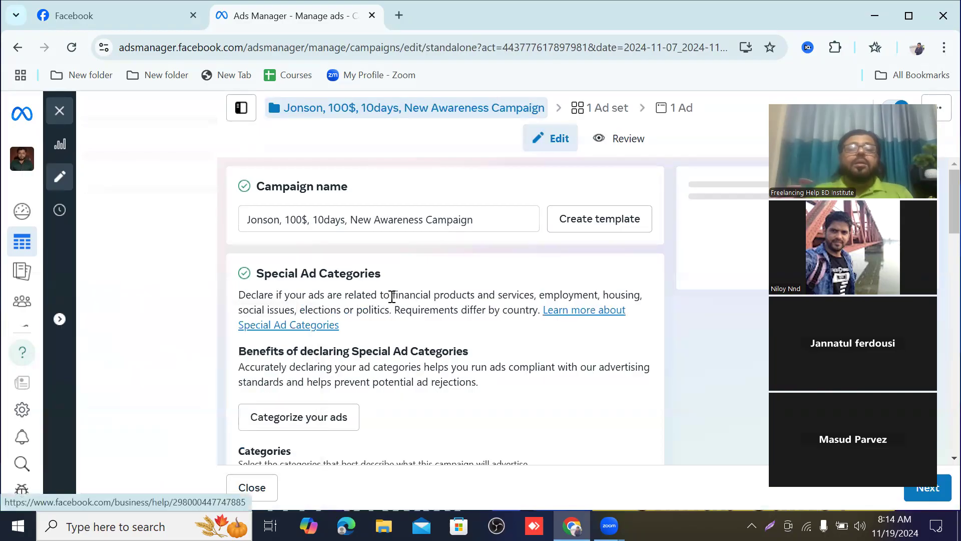
scroll(341, 286, down, 3)
scroll(358, 279, down, 12)
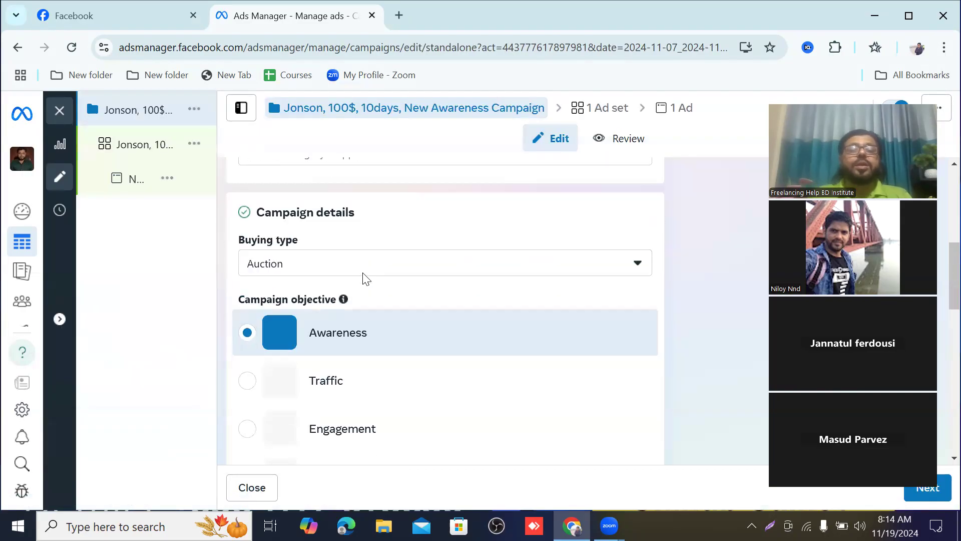
Step: Open the awareness campaign's ad set and examine its performance goal, cost per result goal, dynamic creative, schedule and audience settings
click(157, 151)
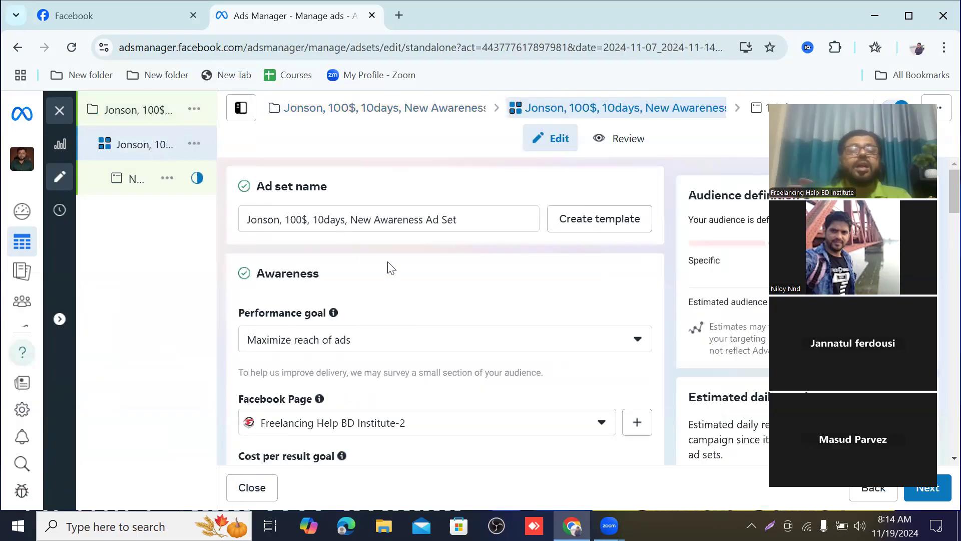
scroll(336, 332, down, 7)
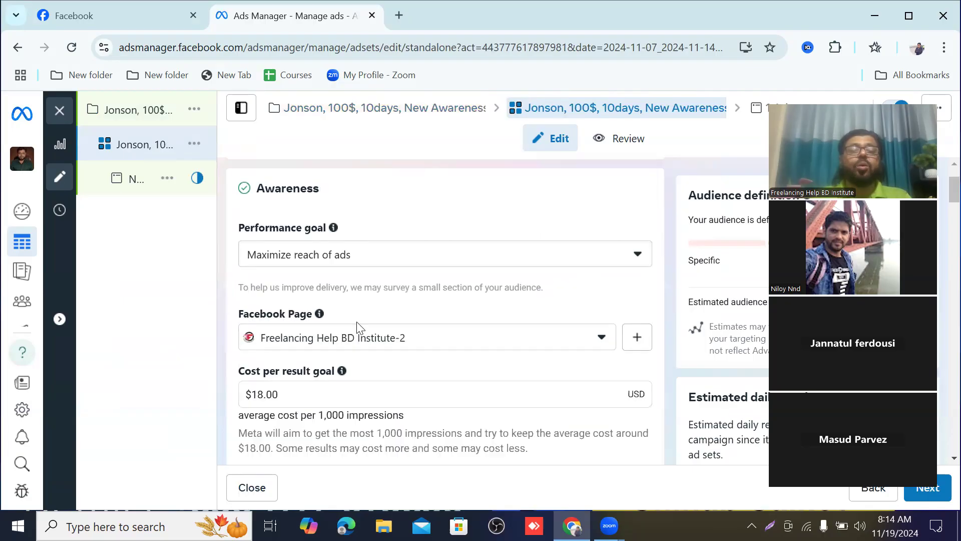
scroll(219, 220, down, 2)
scroll(261, 300, up, 4)
scroll(325, 355, down, 2)
scroll(353, 356, down, 1)
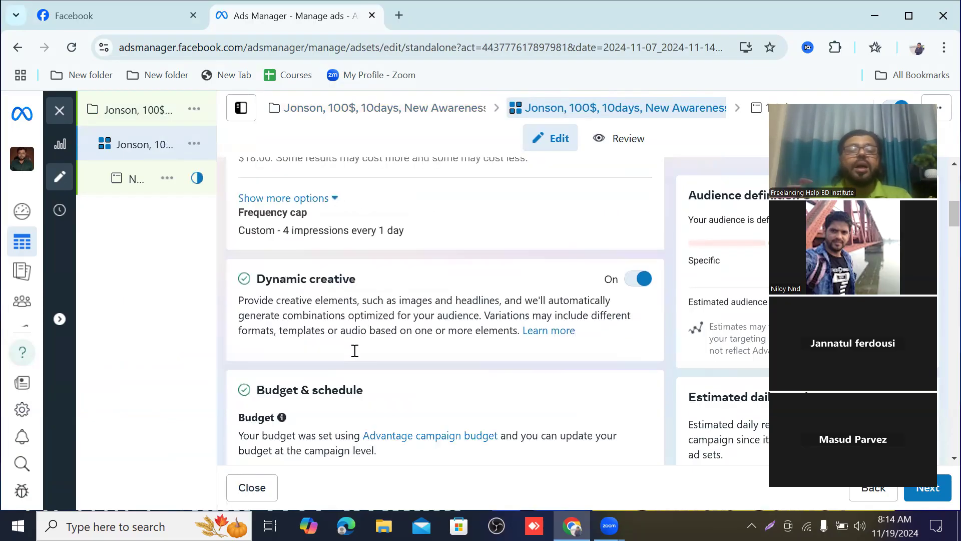
scroll(380, 299, down, 1)
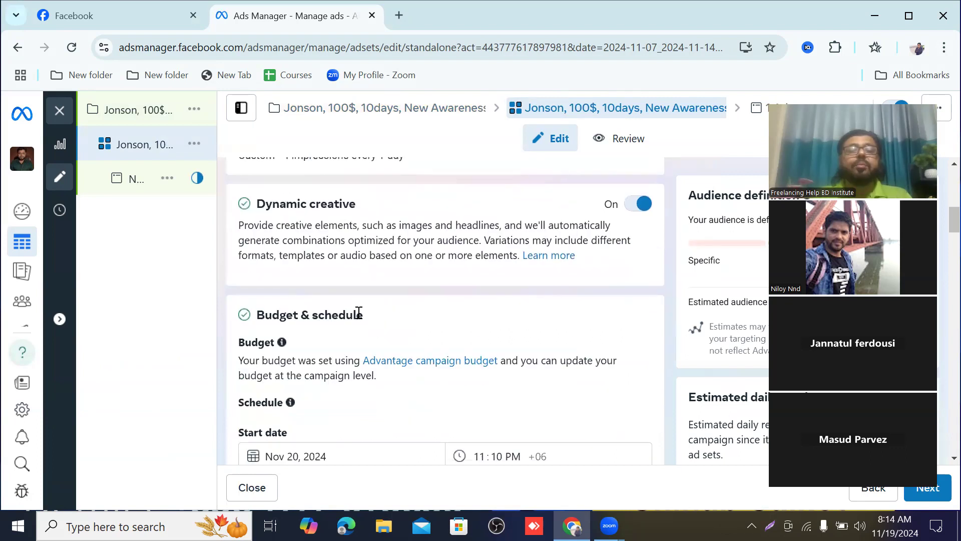
scroll(350, 337, down, 2)
scroll(401, 334, down, 2)
scroll(419, 337, down, 6)
scroll(418, 335, down, 5)
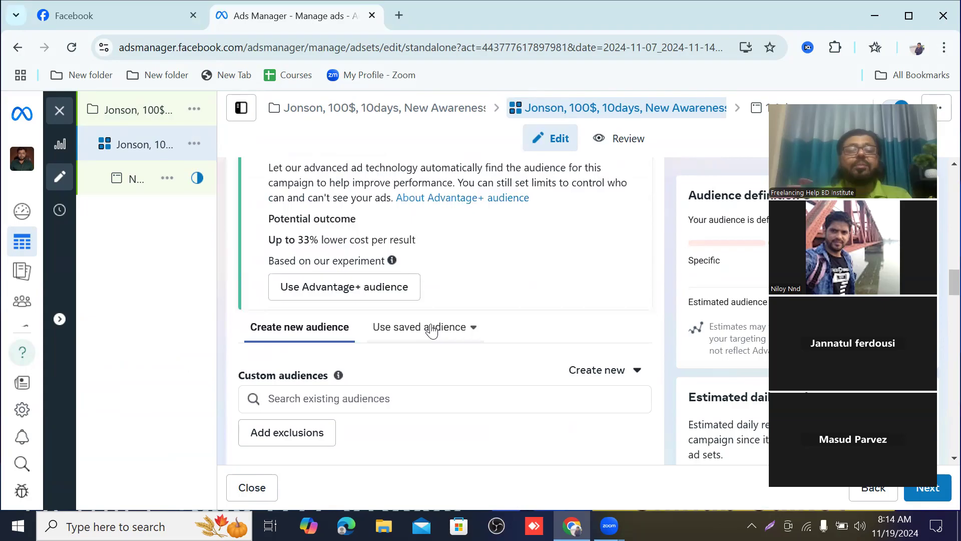
Step: Examine the ad set's demographic targeting and manual placements, and return to the Custom audiences section
scroll(434, 321, down, 6)
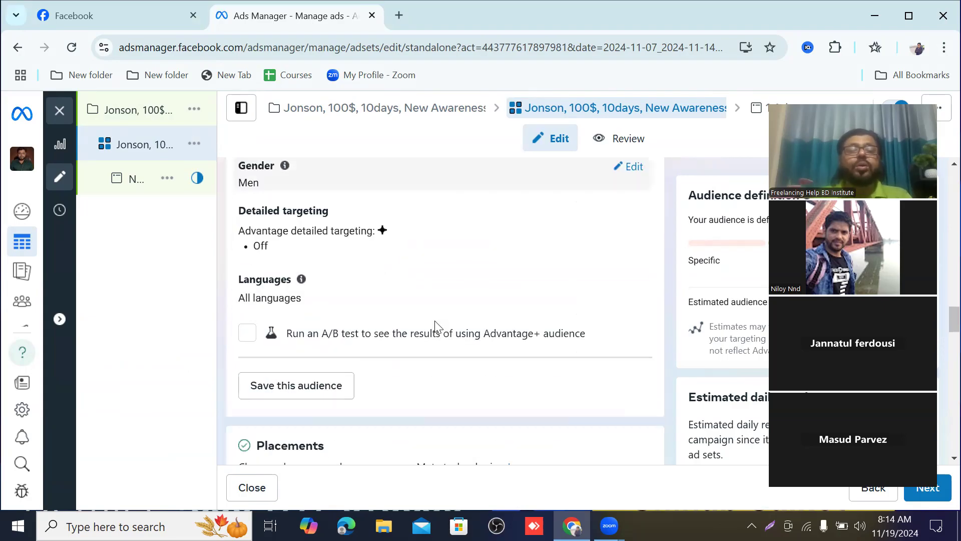
scroll(436, 322, down, 3)
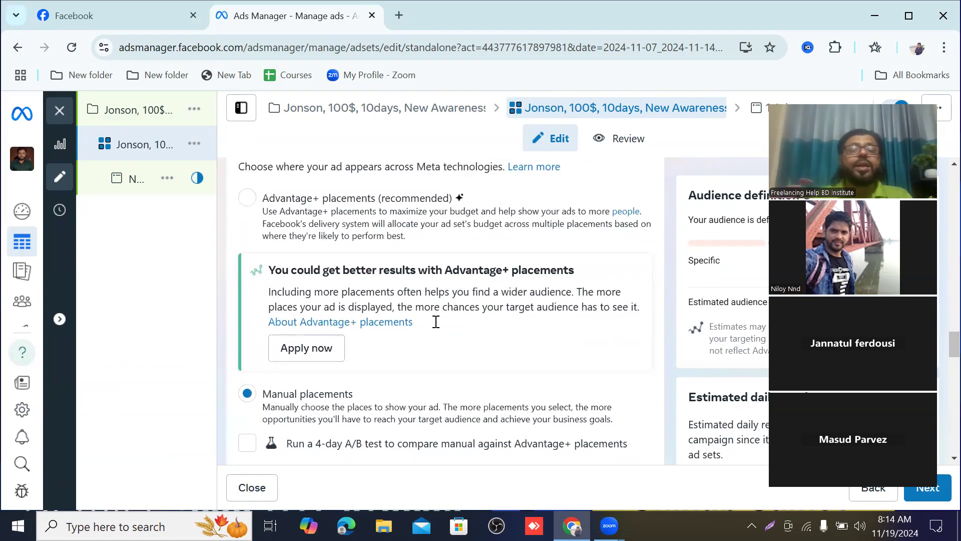
scroll(373, 277, down, 4)
scroll(373, 276, down, 3)
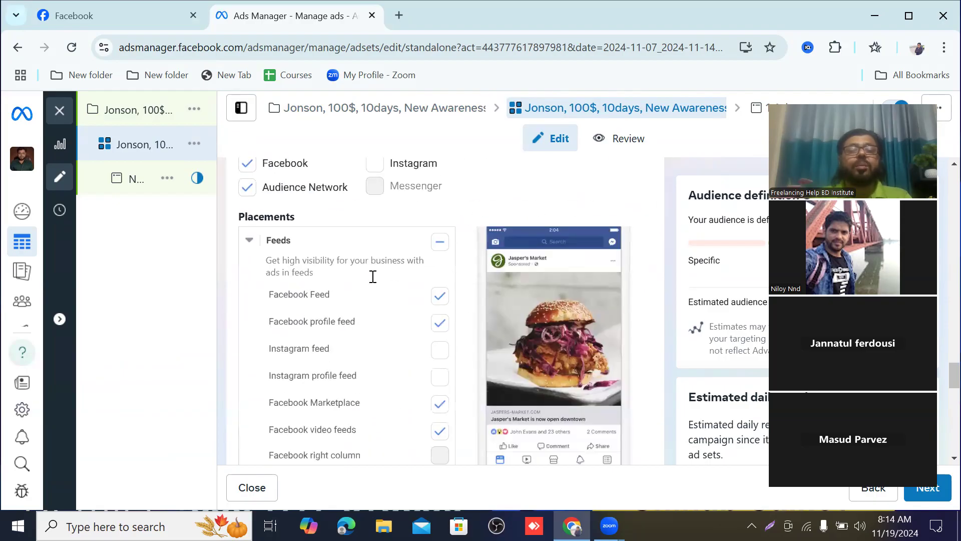
scroll(371, 275, down, 6)
scroll(373, 278, up, 6)
scroll(373, 280, up, 12)
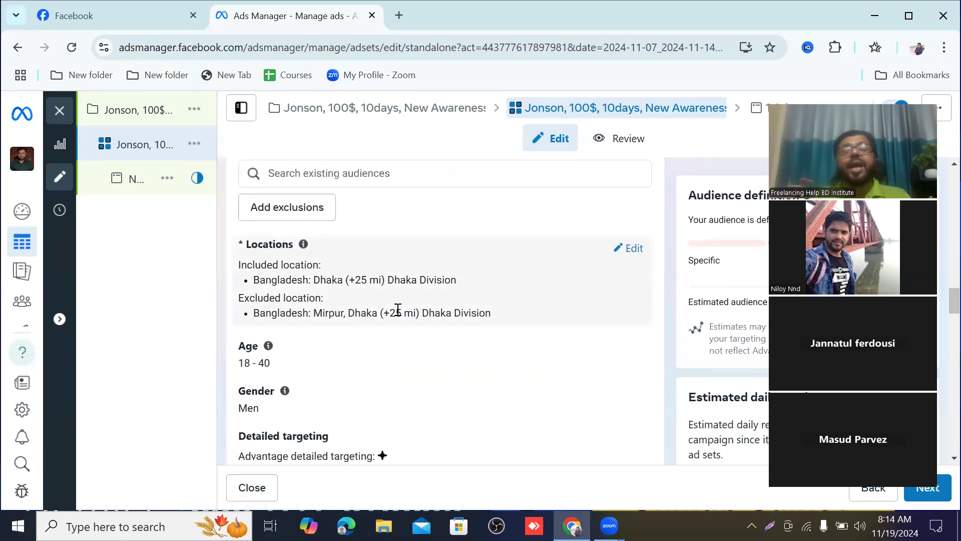
scroll(393, 310, up, 2)
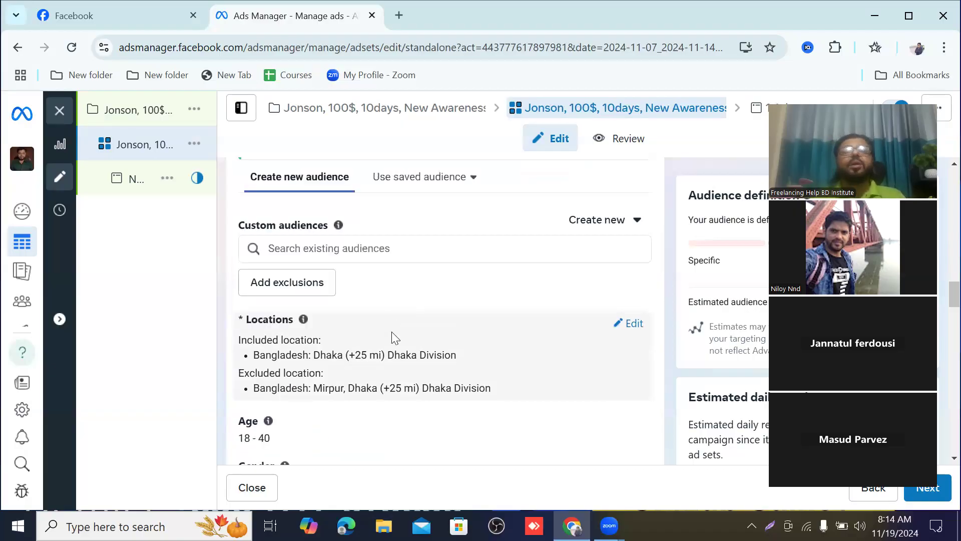
scroll(392, 333, up, 2)
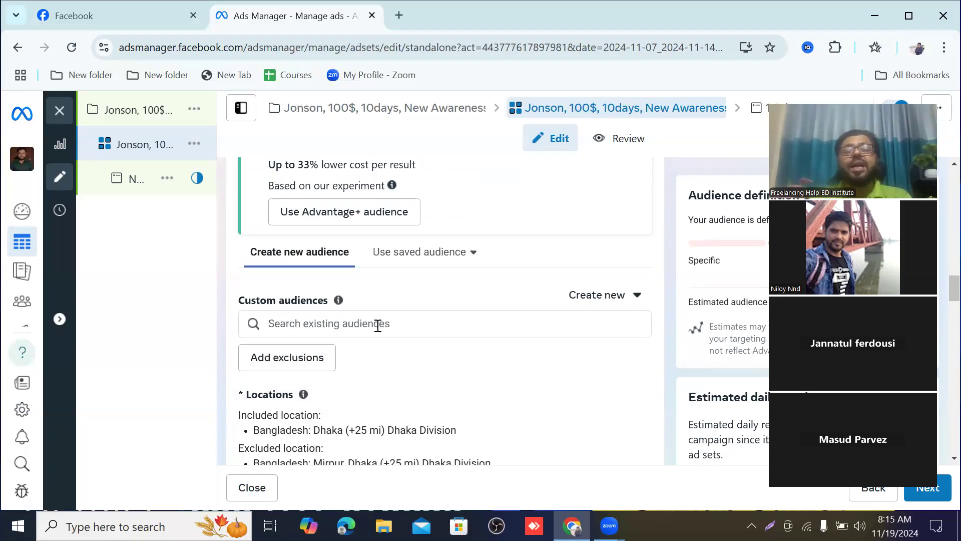
Step: View the options for creating a new custom or lookalike audience in the ad set, and close them
click(636, 301)
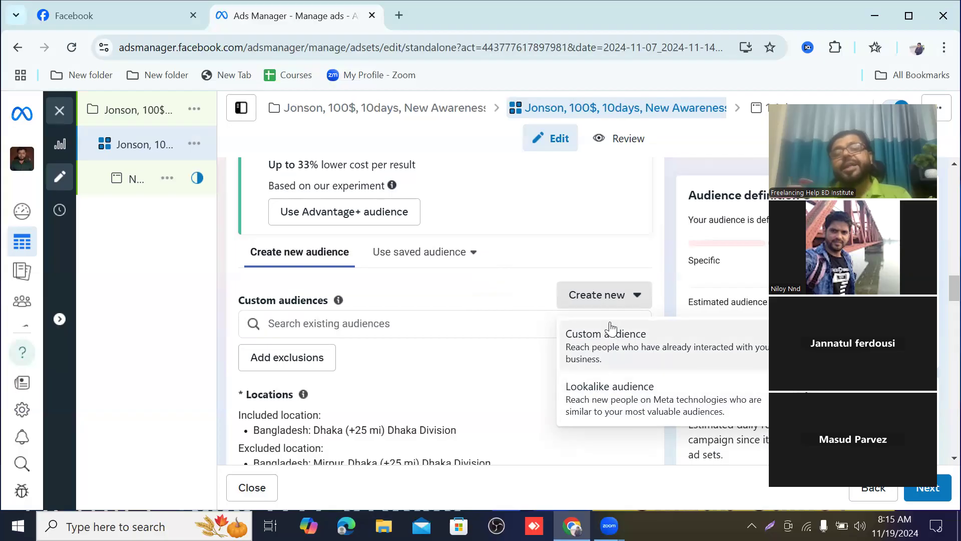
mouse_move(331, 309)
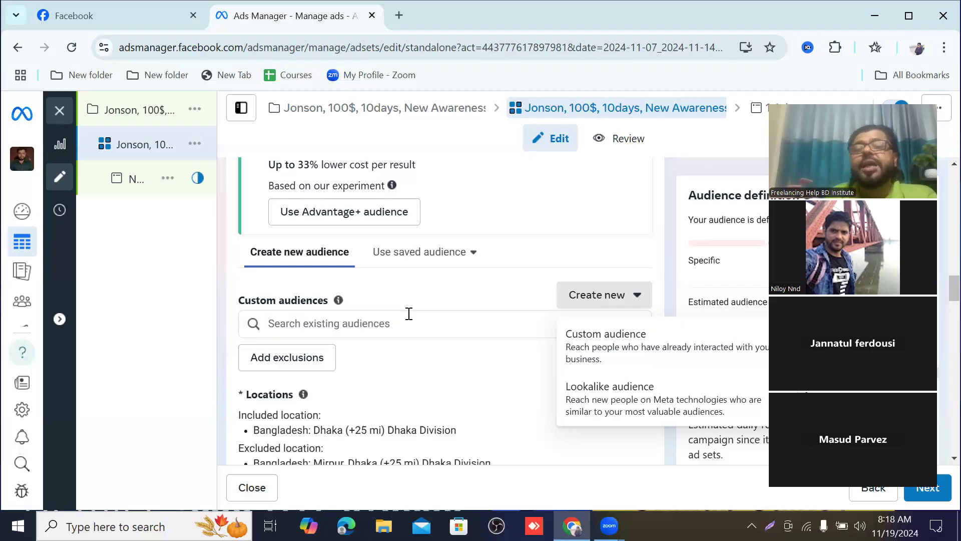
scroll(409, 314, down, 1)
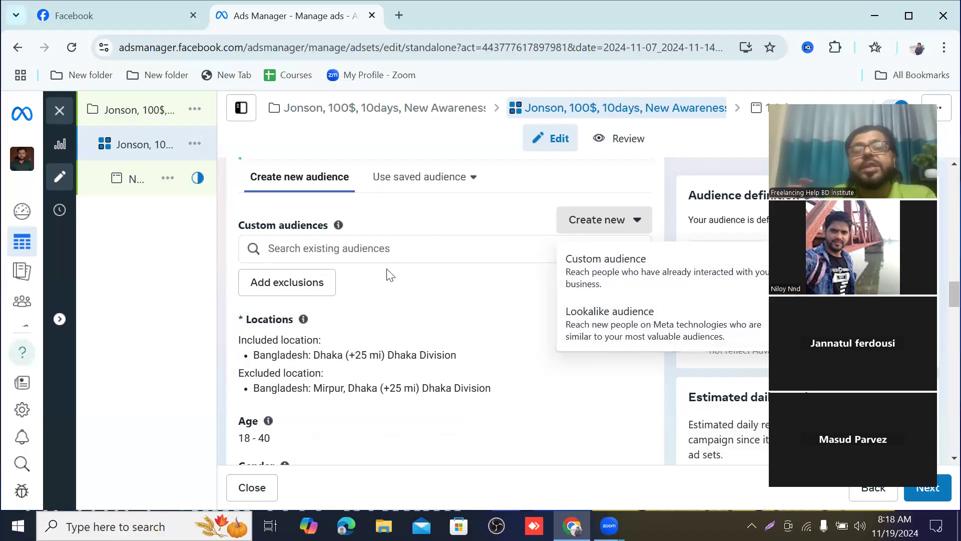
scroll(478, 308, up, 1)
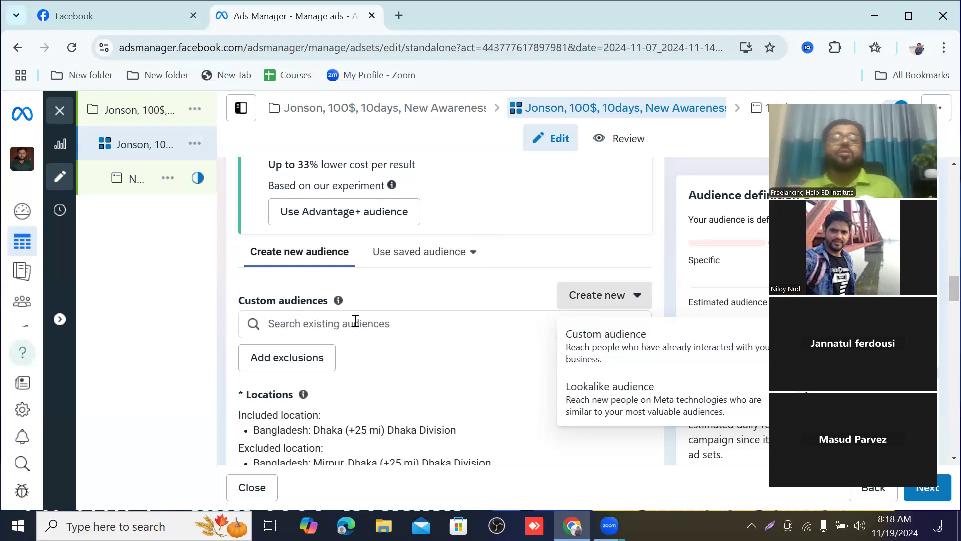
click(638, 296)
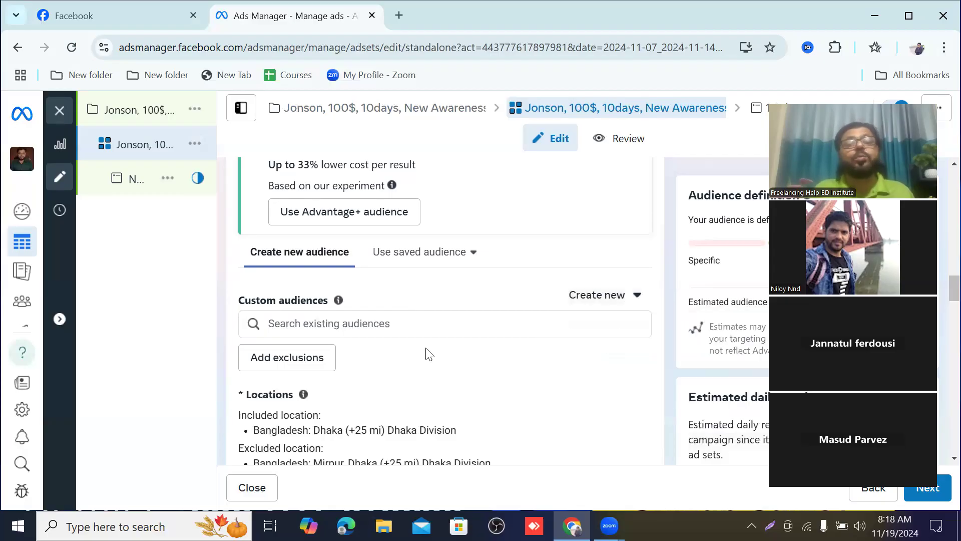
Step: Examine the existing lookalike and custom audiences available to the ad set, and close the list without choosing one
click(431, 315)
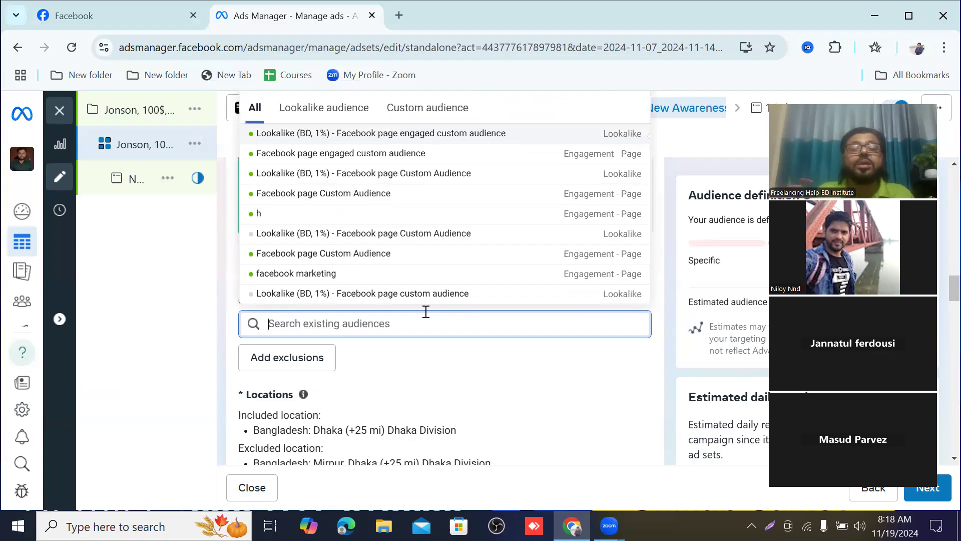
scroll(419, 401, down, 3)
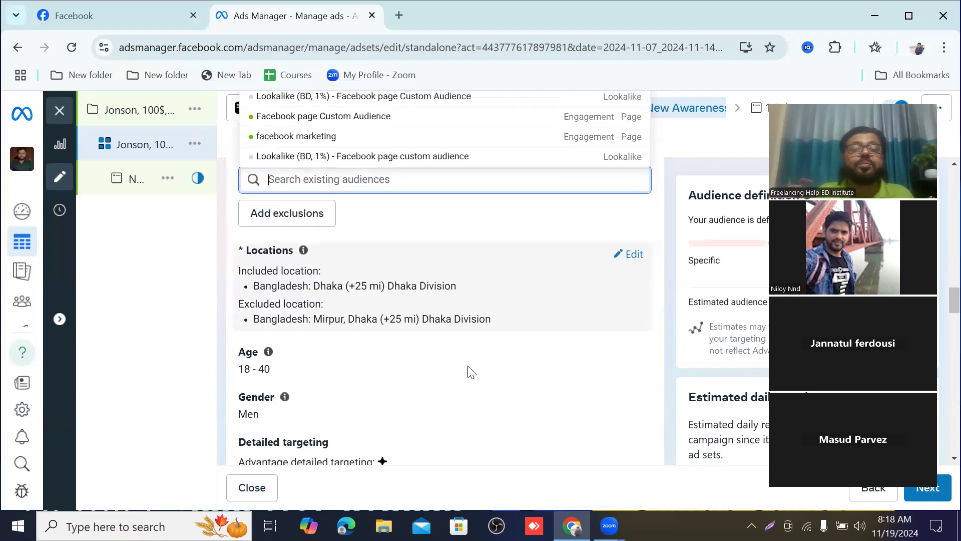
scroll(416, 298, up, 2)
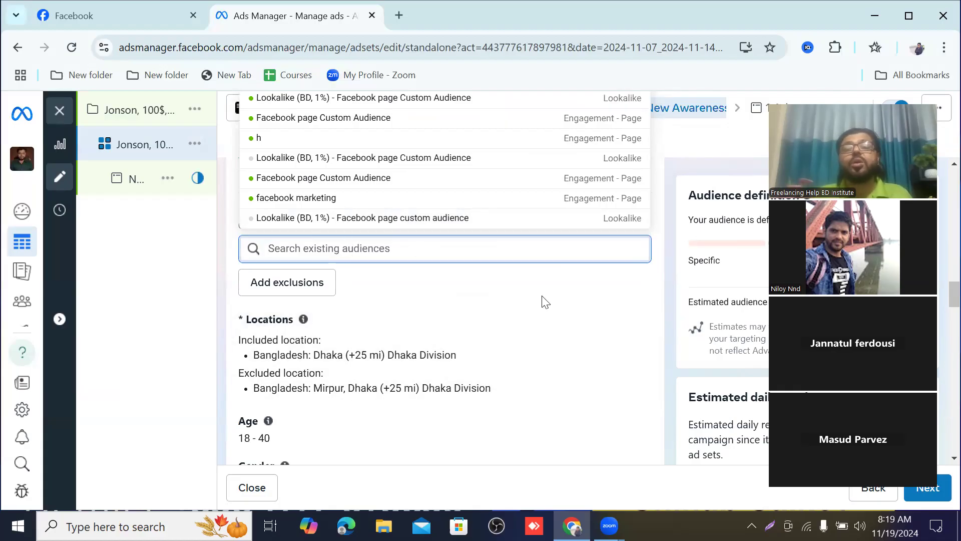
click(617, 297)
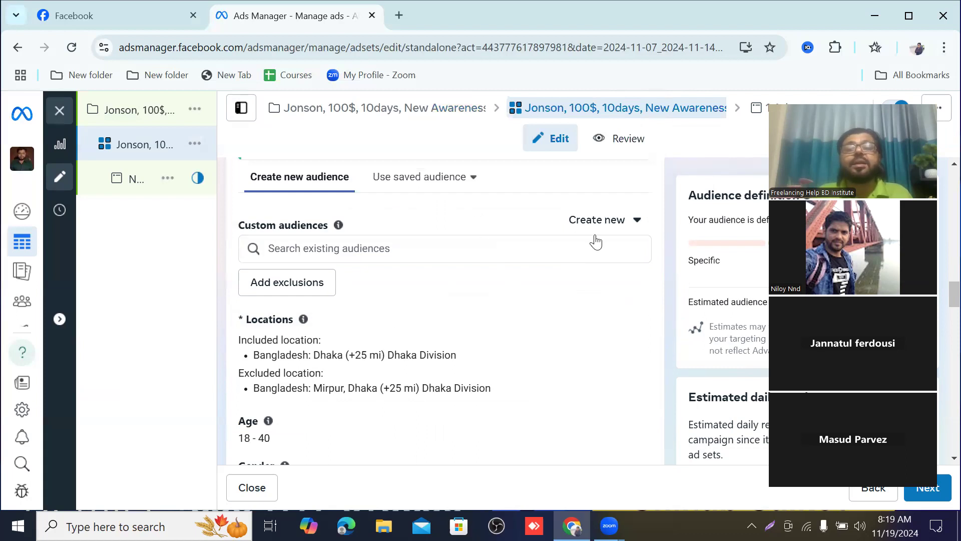
Step: Show the new-audience creation options again and review the ad set's locations, age, gender, detailed targeting and languages
click(638, 222)
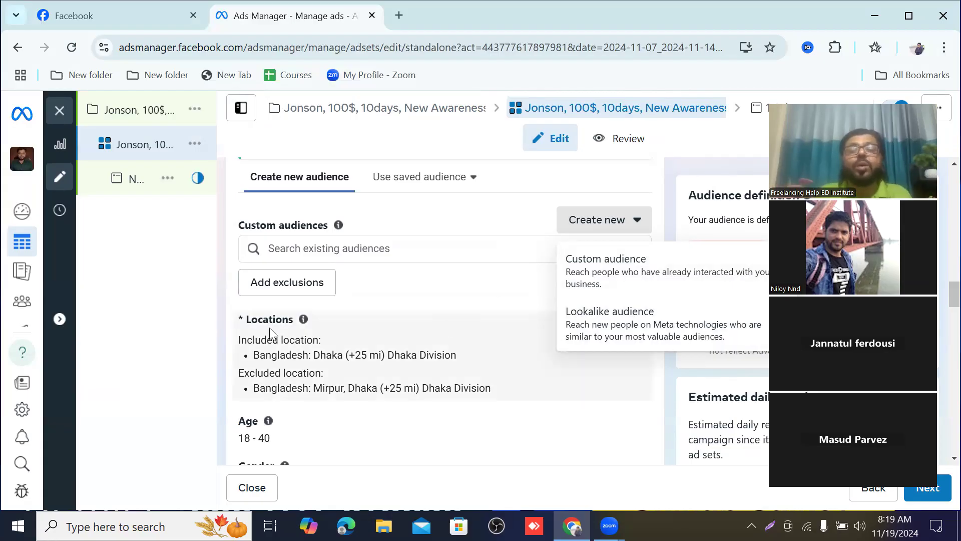
scroll(269, 329, down, 1)
mouse_move(256, 347)
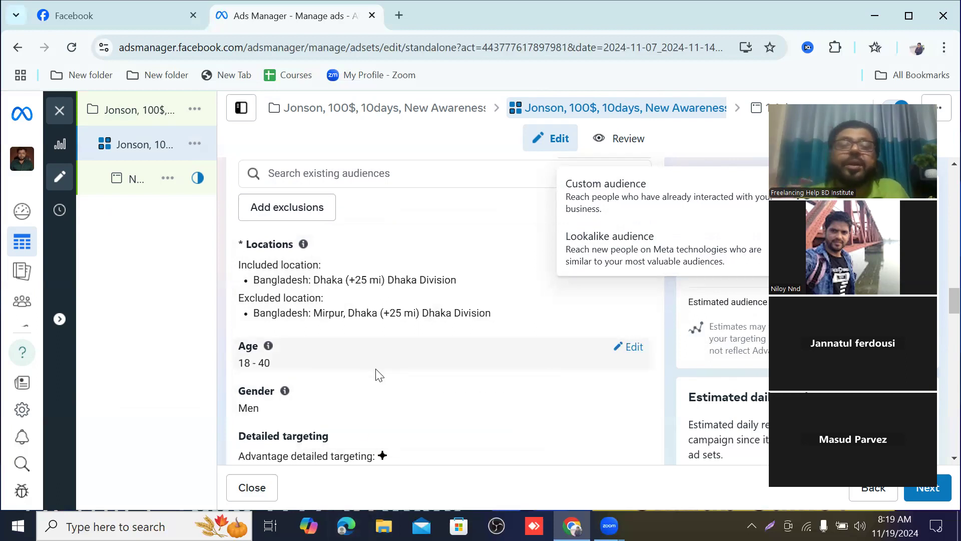
mouse_move(286, 392)
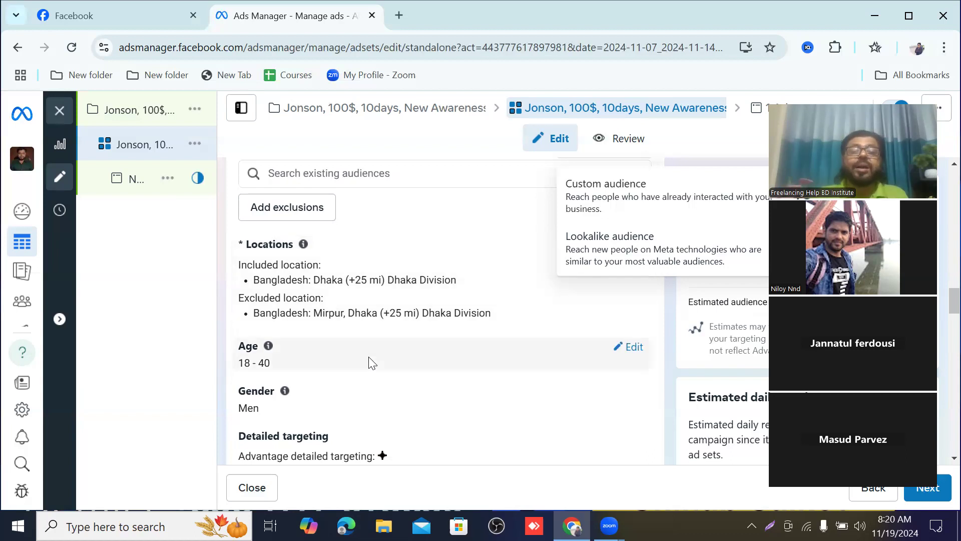
scroll(311, 296, up, 1)
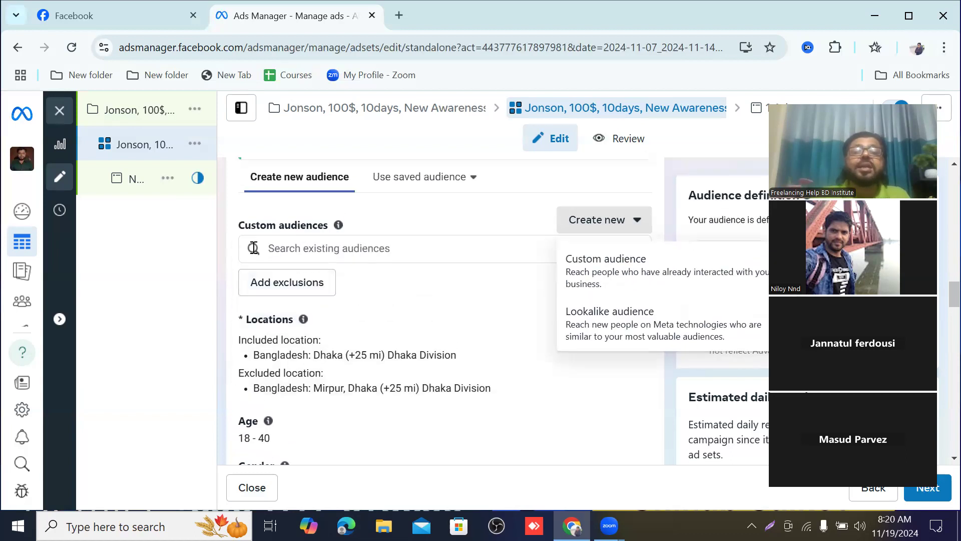
scroll(384, 259, down, 3)
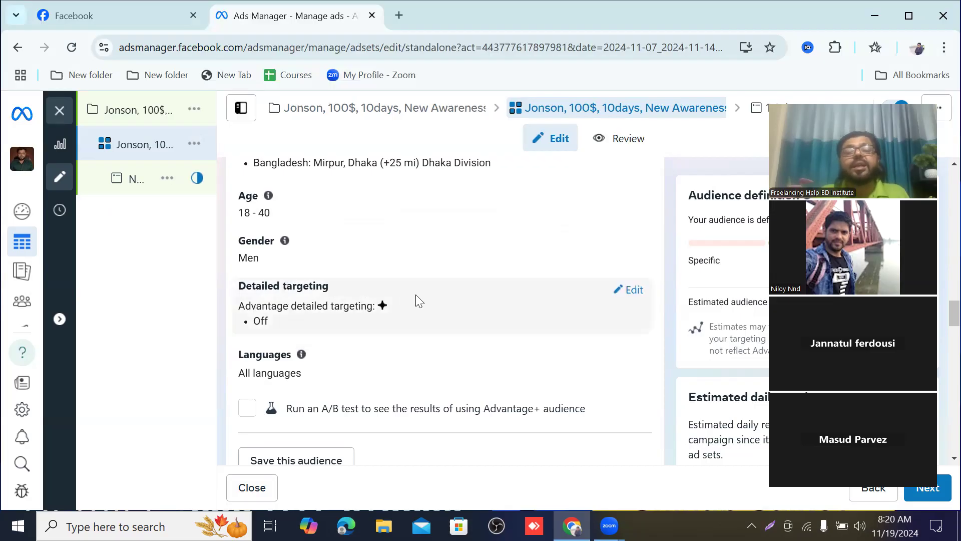
scroll(439, 298, up, 6)
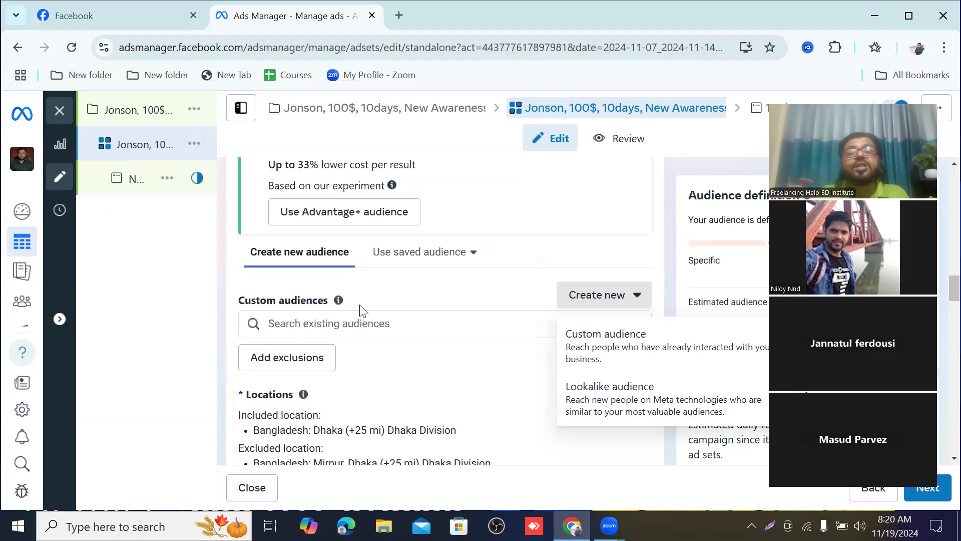
scroll(420, 373, down, 6)
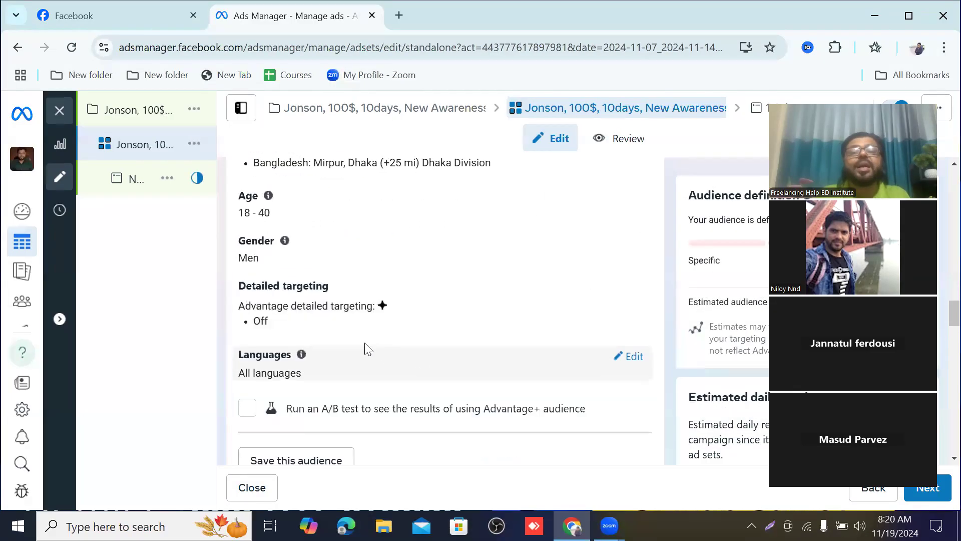
mouse_move(384, 308)
scroll(318, 331, up, 6)
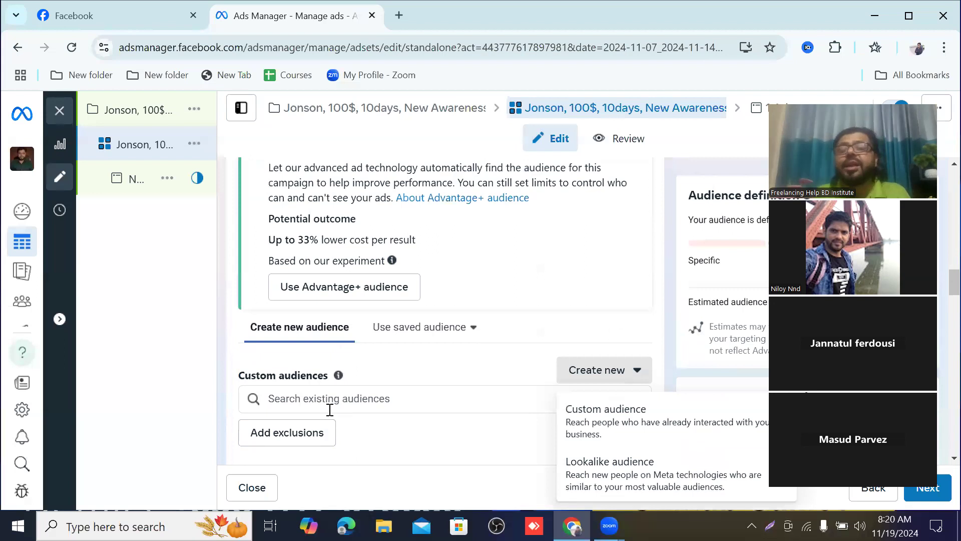
Step: Open the ad set's detailed targeting for editing and browse its top-level targeting categories
scroll(330, 409, down, 3)
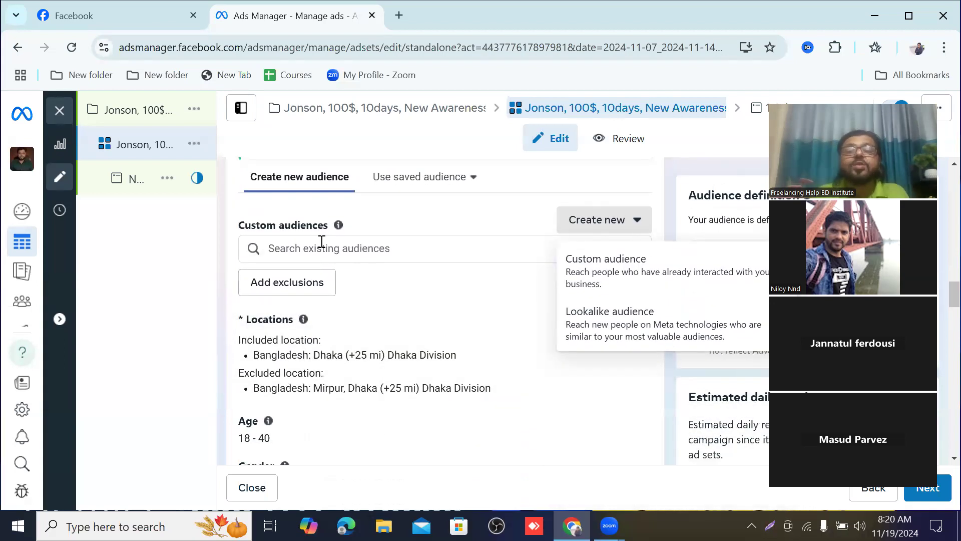
scroll(341, 281, down, 3)
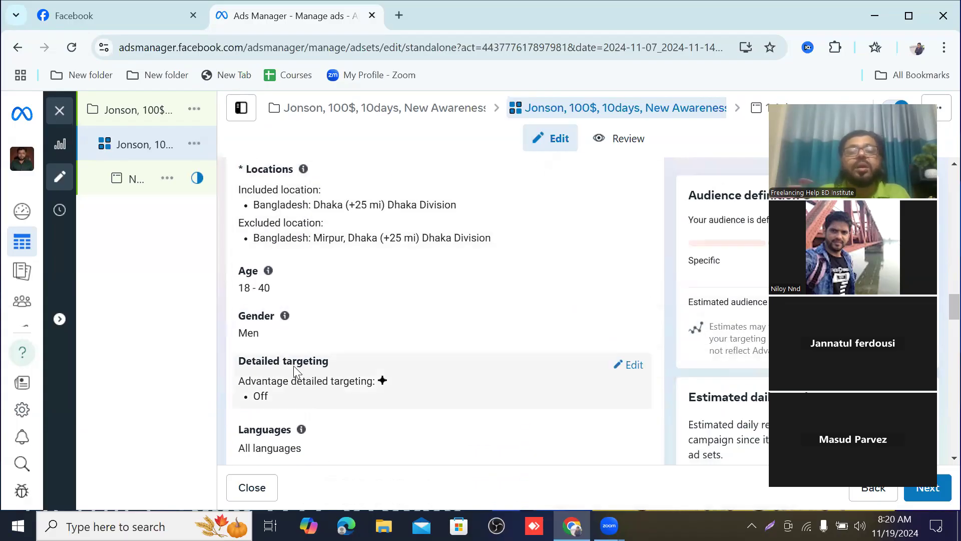
click(633, 366)
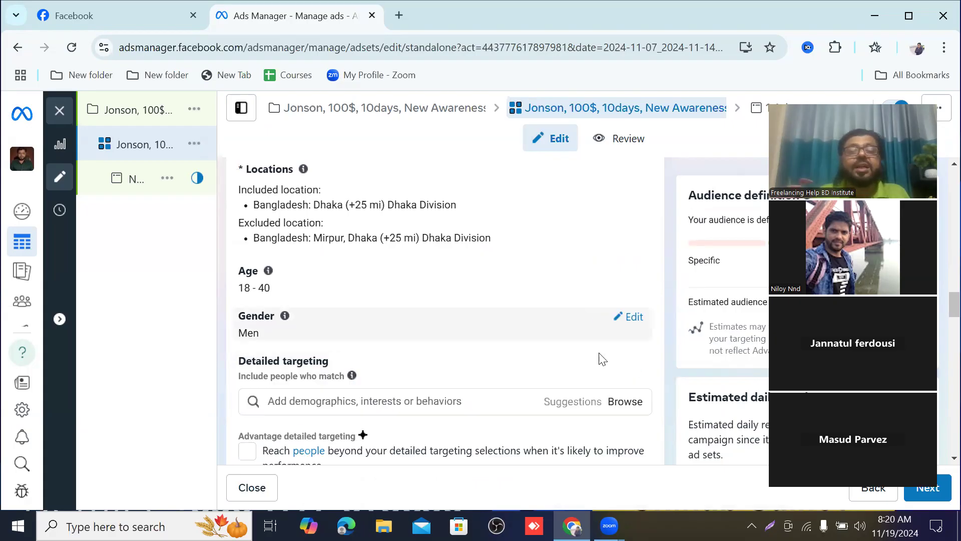
scroll(608, 331, down, 1)
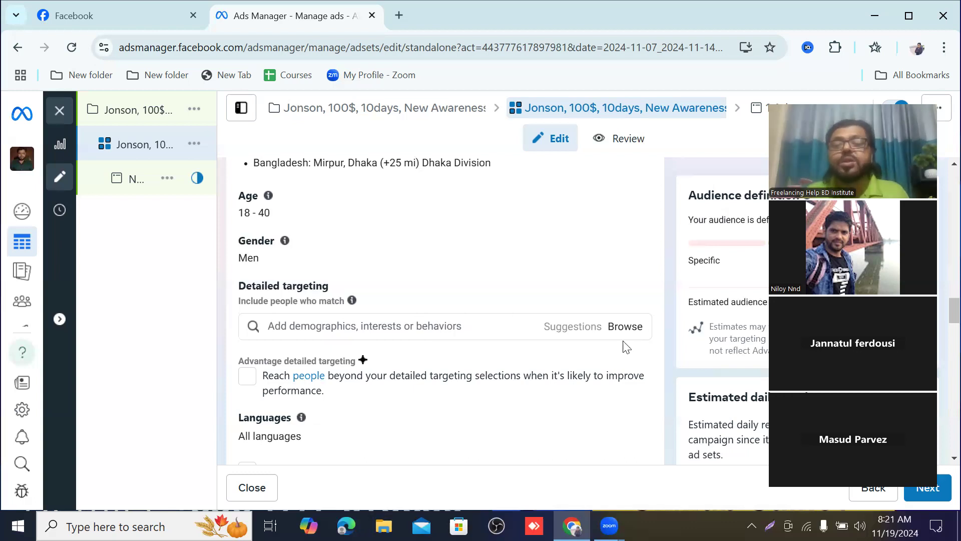
click(634, 330)
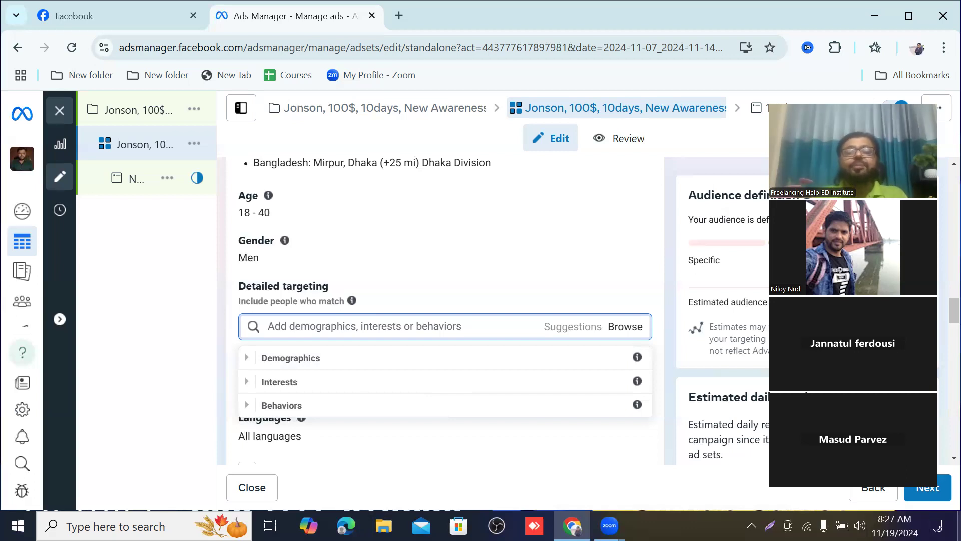
Step: Close the targeting category list and review the Advantage detailed targeting, languages and A/B test options
scroll(512, 433, up, 1)
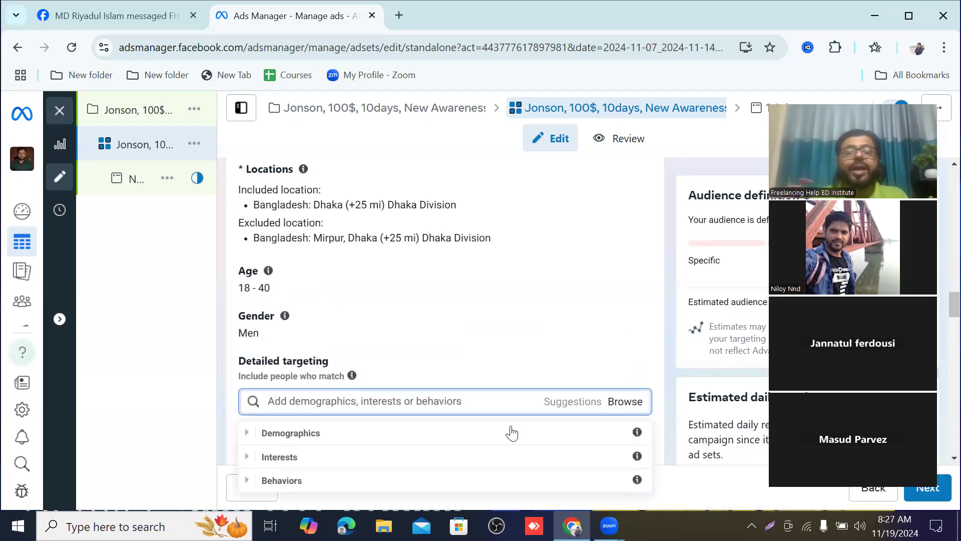
click(632, 406)
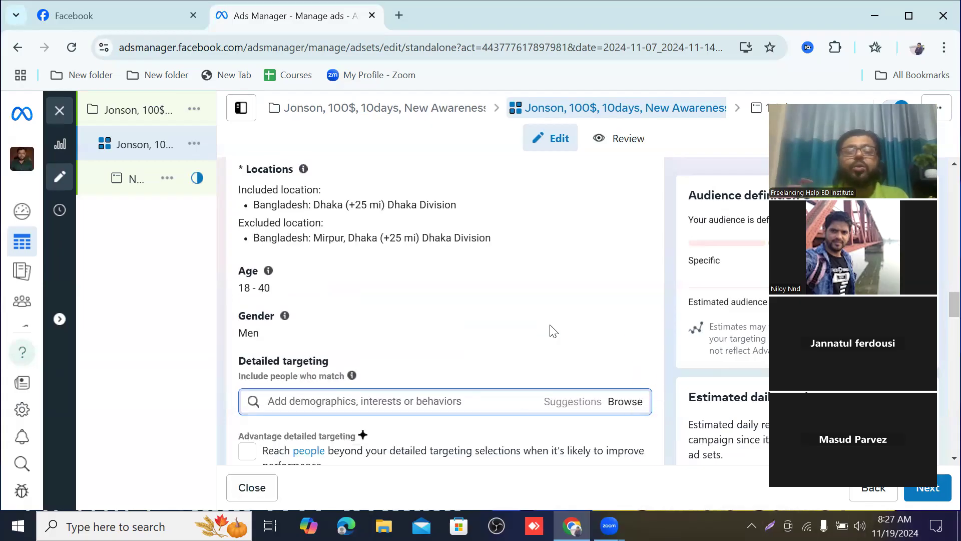
scroll(530, 290, down, 3)
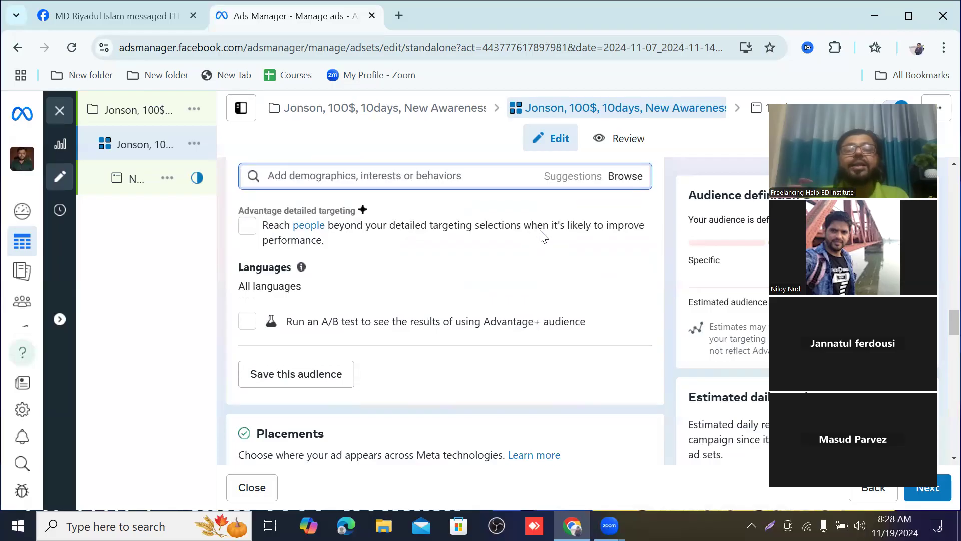
scroll(543, 238, up, 1)
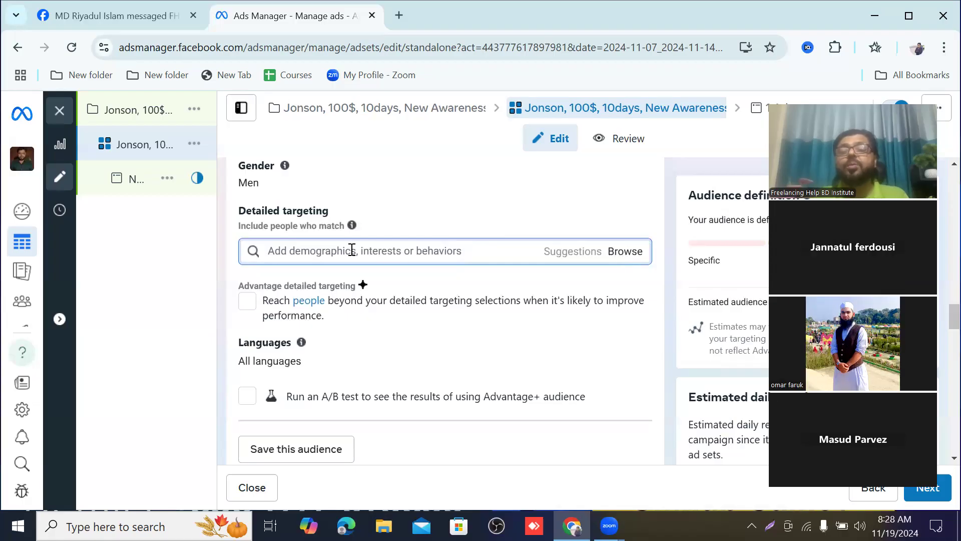
Step: Browse the detailed targeting categories again and view the Demographics subcategories, collapsing them when done
click(625, 253)
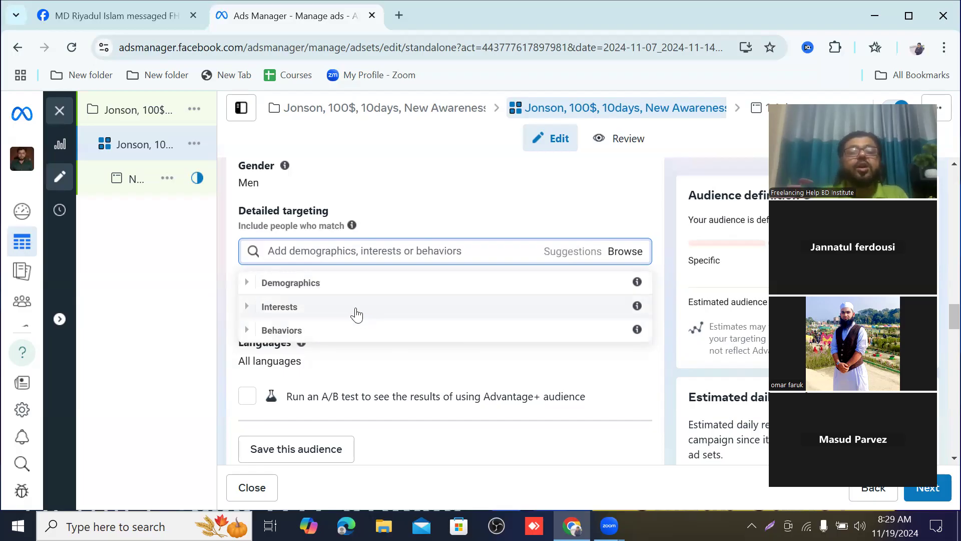
click(275, 284)
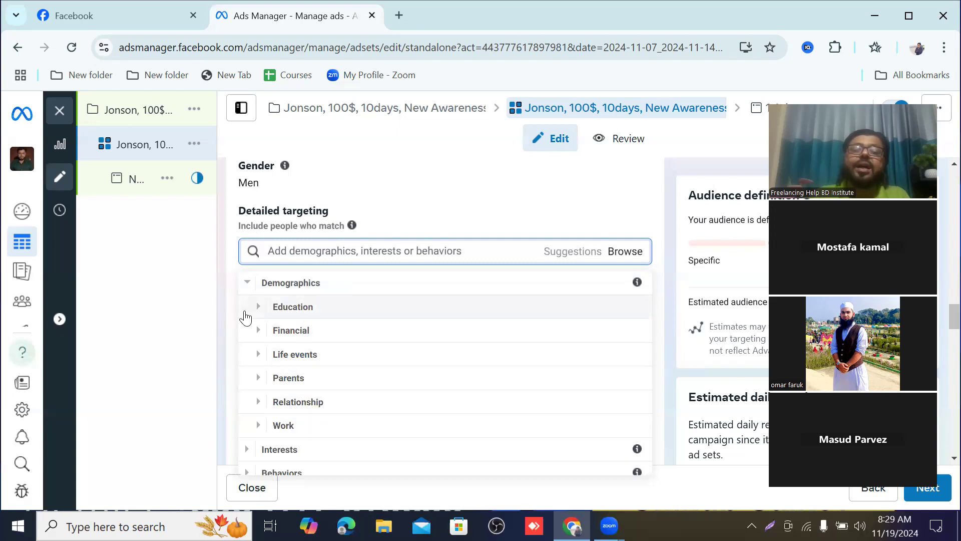
click(252, 288)
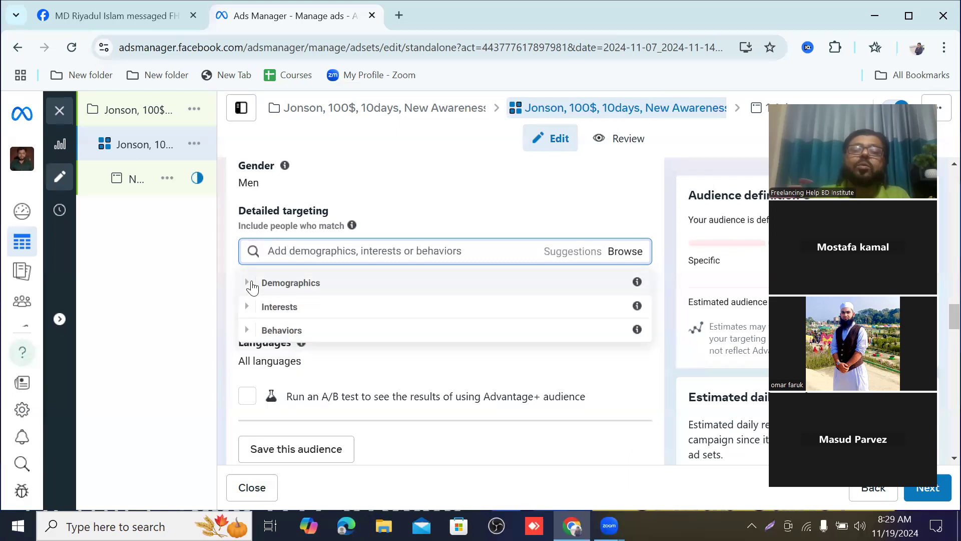
Step: Examine the Interests subcategories for detailed targeting, from business and industry to technology, and collapse them
click(272, 308)
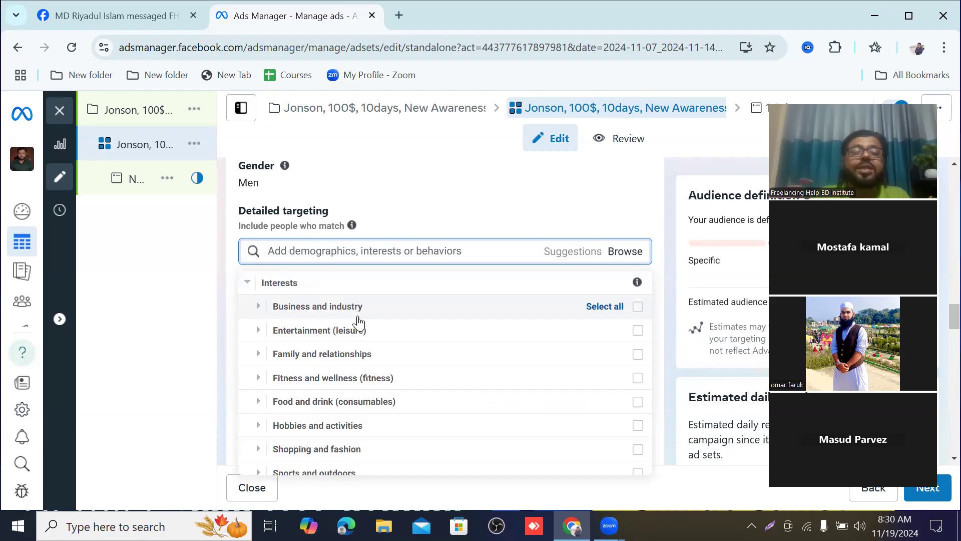
scroll(366, 363, down, 1)
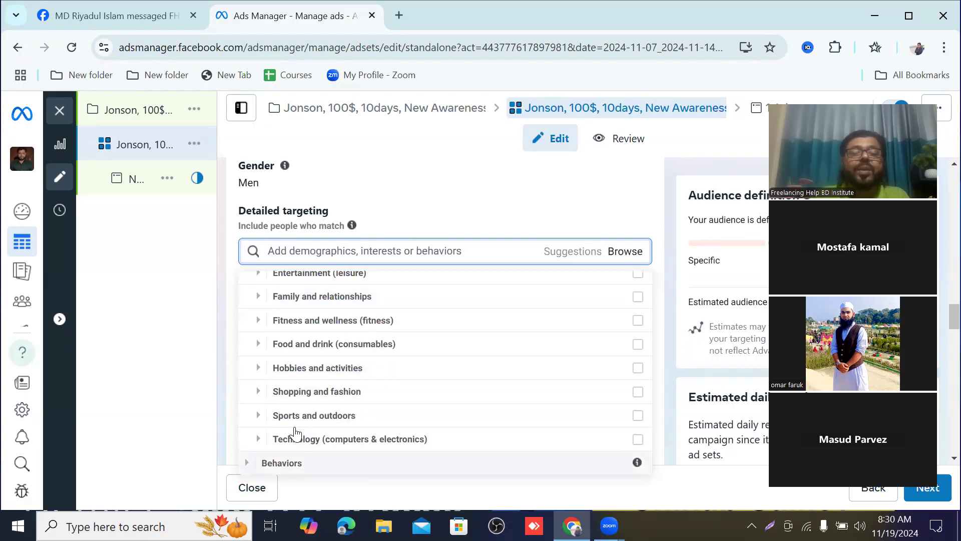
scroll(296, 368, up, 1)
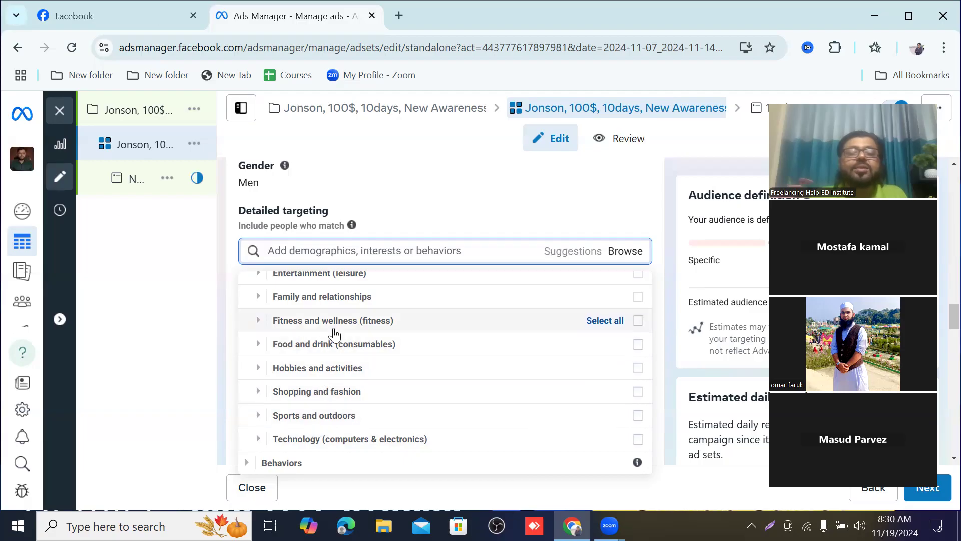
scroll(349, 295, up, 2)
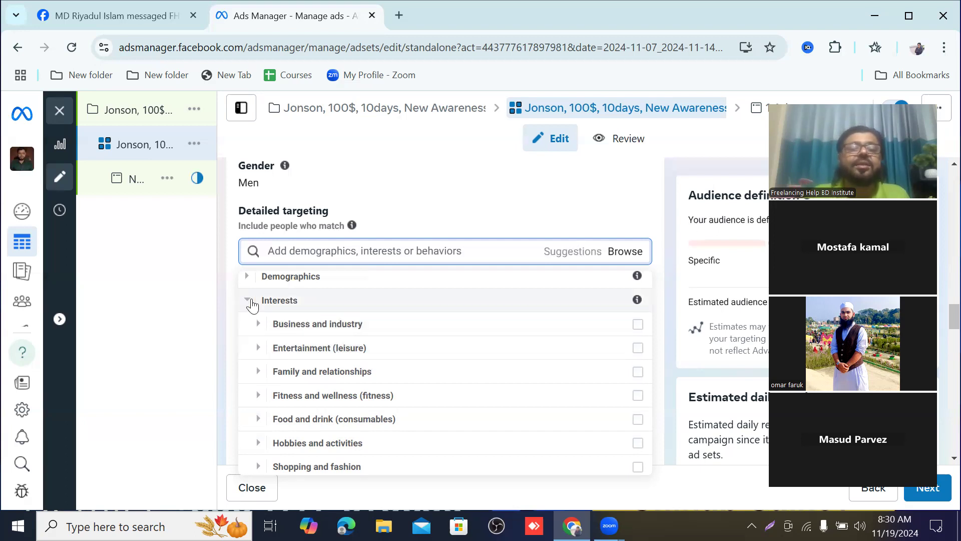
click(251, 300)
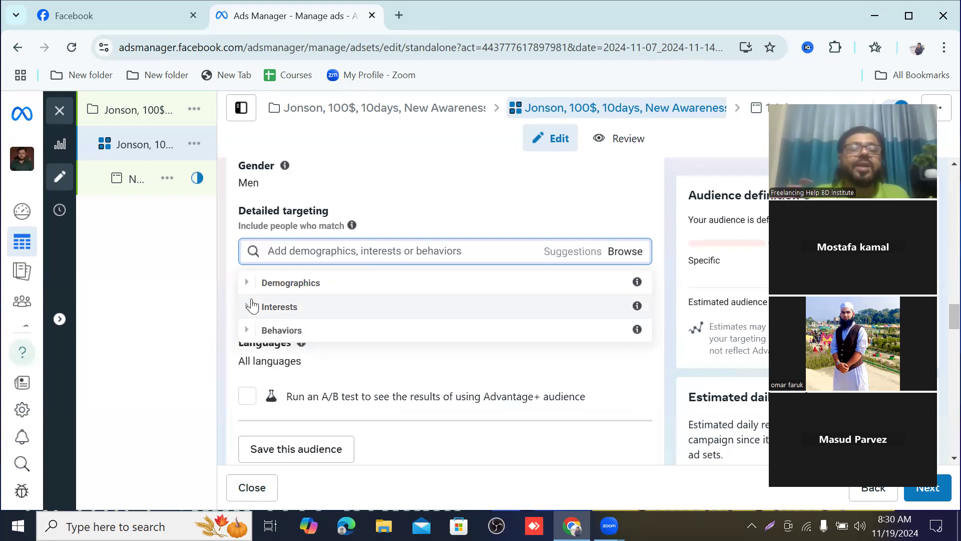
Step: Examine the Behaviors subcategories for detailed targeting and close the category list without choosing any
click(283, 332)
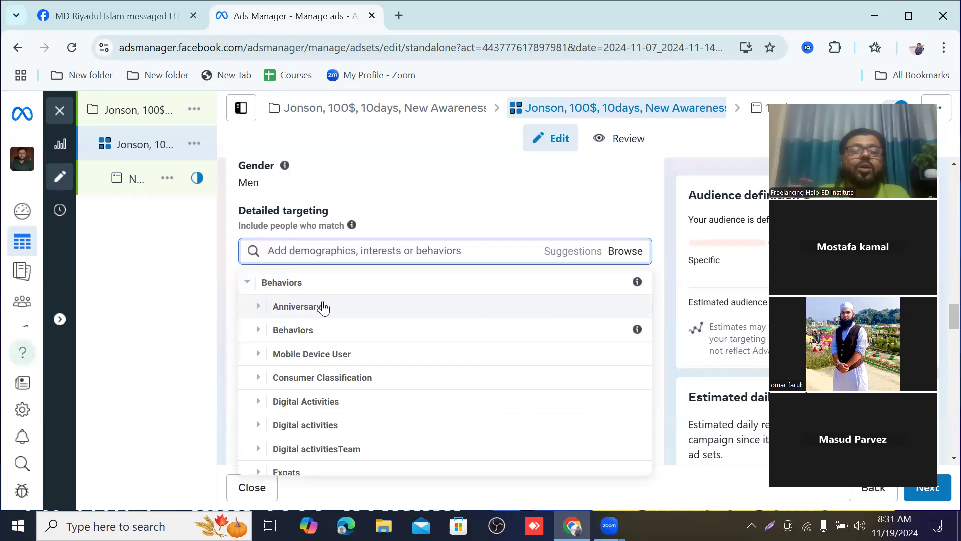
scroll(332, 326, down, 3)
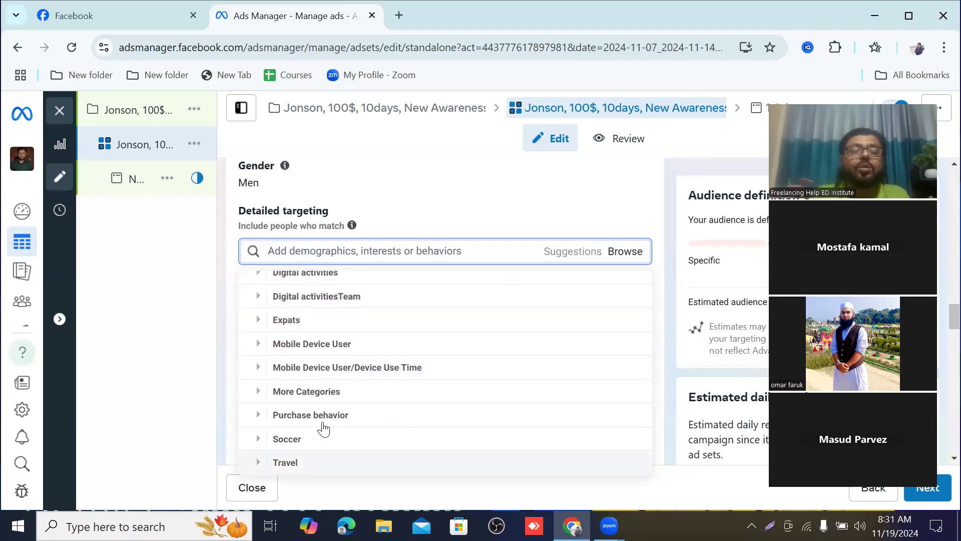
scroll(323, 396, up, 3)
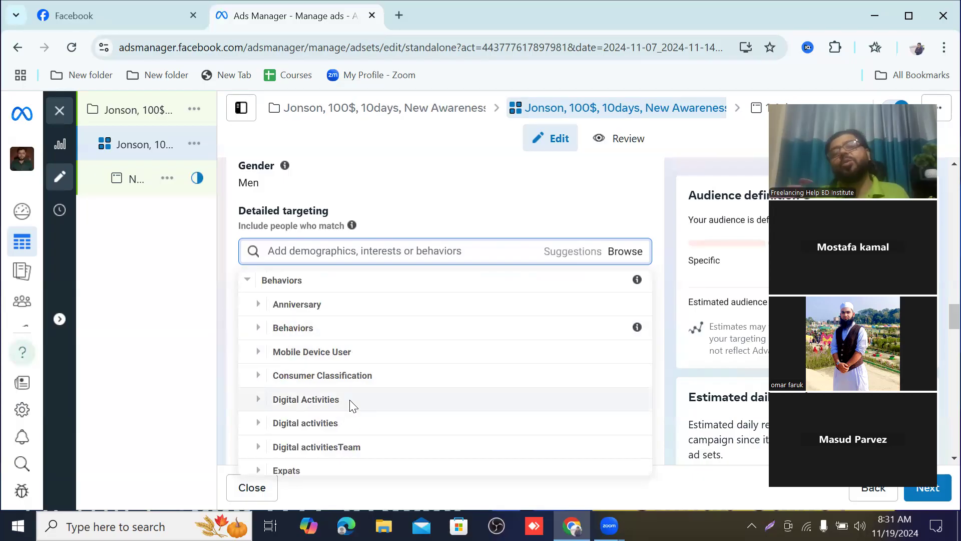
scroll(360, 381, up, 1)
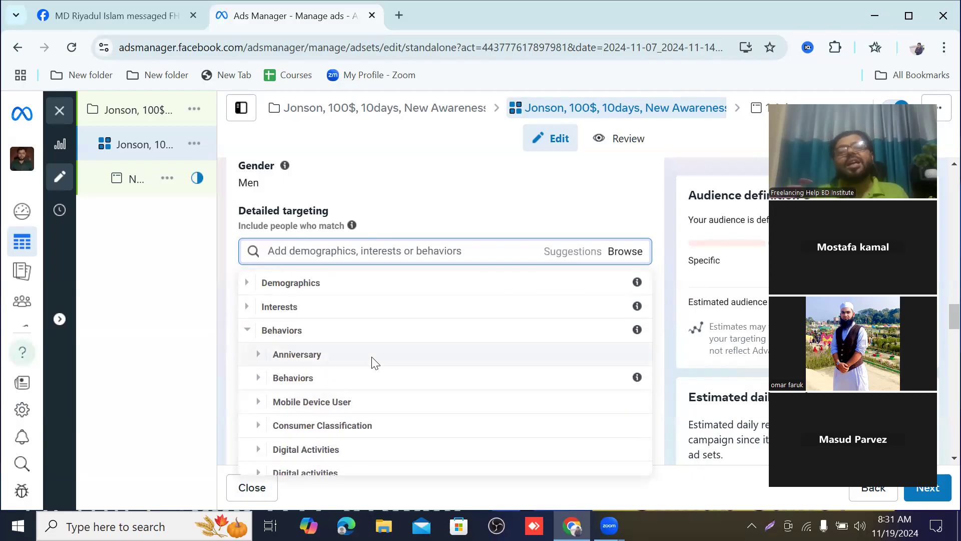
click(621, 252)
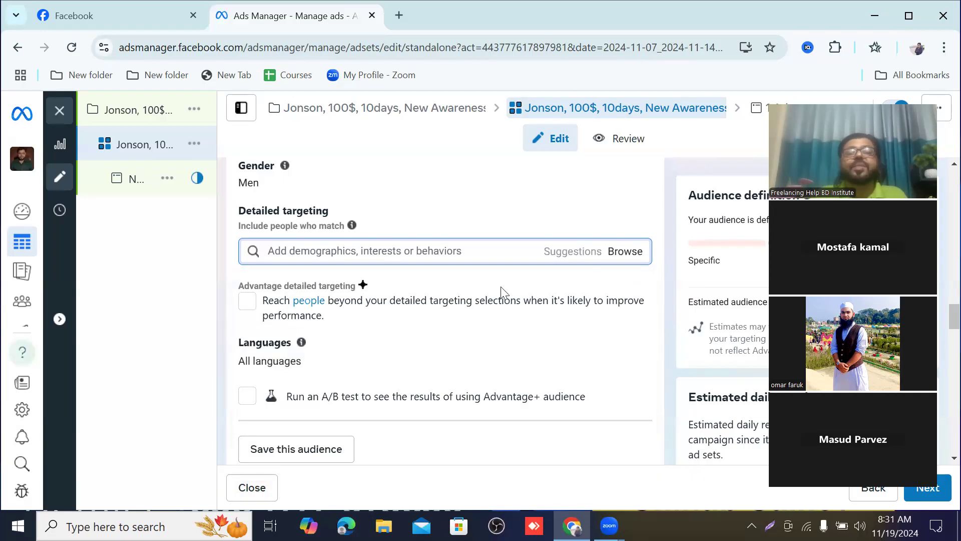
Step: Reopen the targeting categories, examine the Education level options under Demographics > Education, and collapse the Education group
click(626, 253)
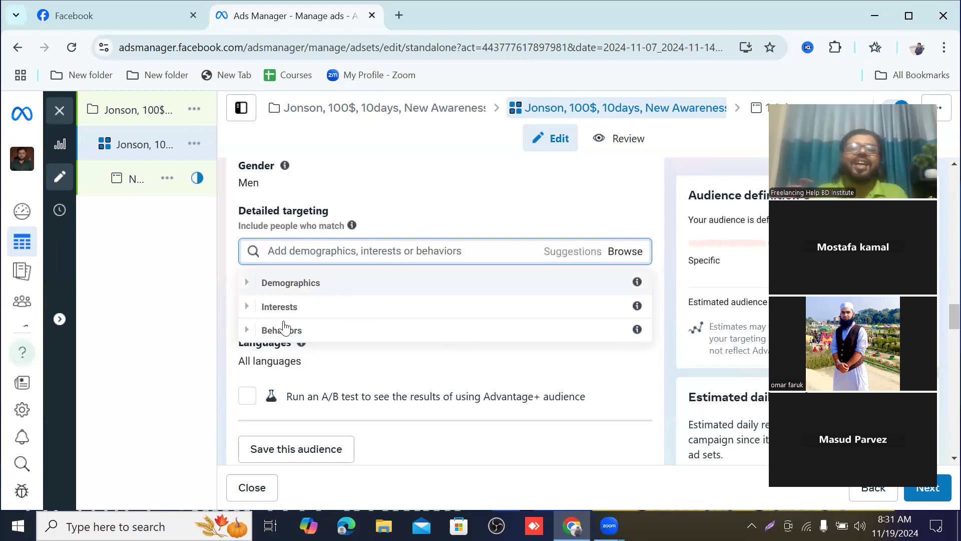
click(269, 286)
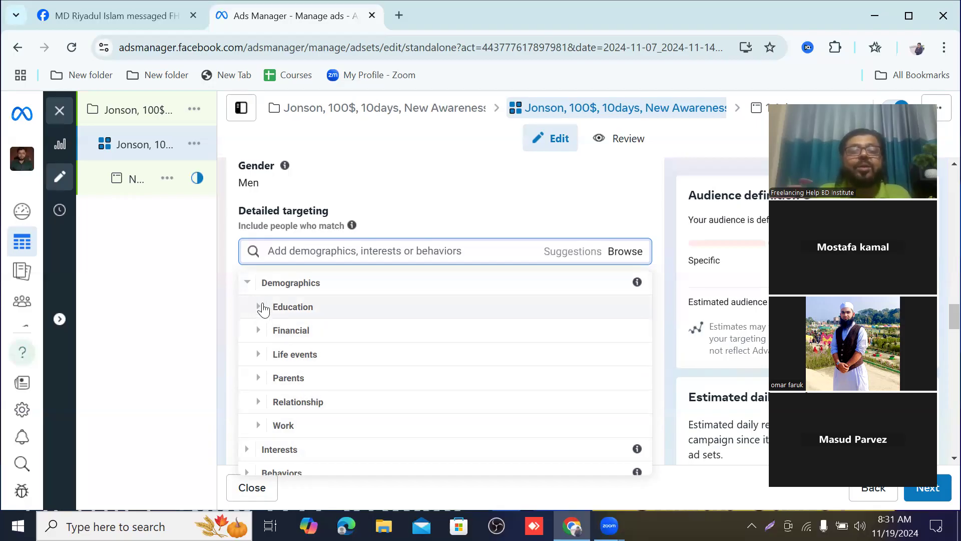
click(260, 308)
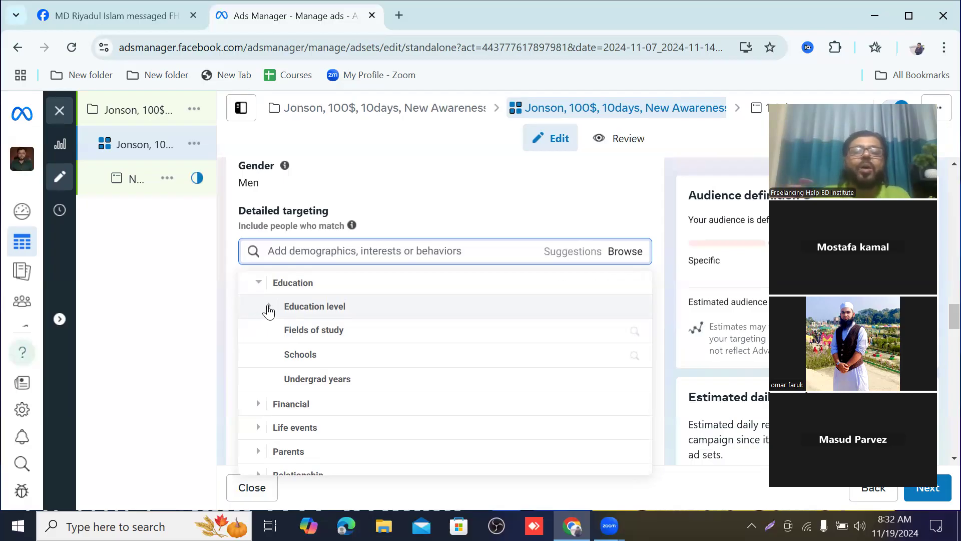
click(269, 307)
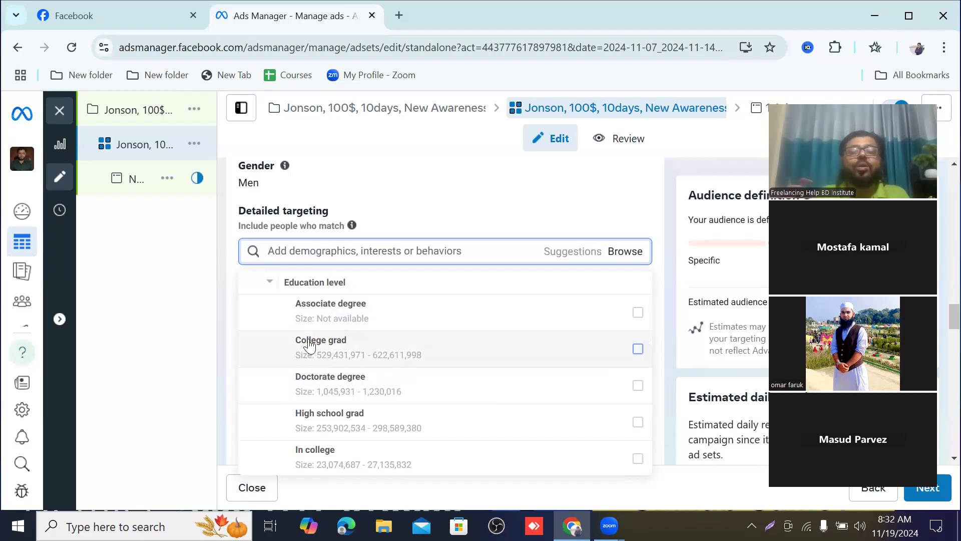
scroll(357, 413, up, 1)
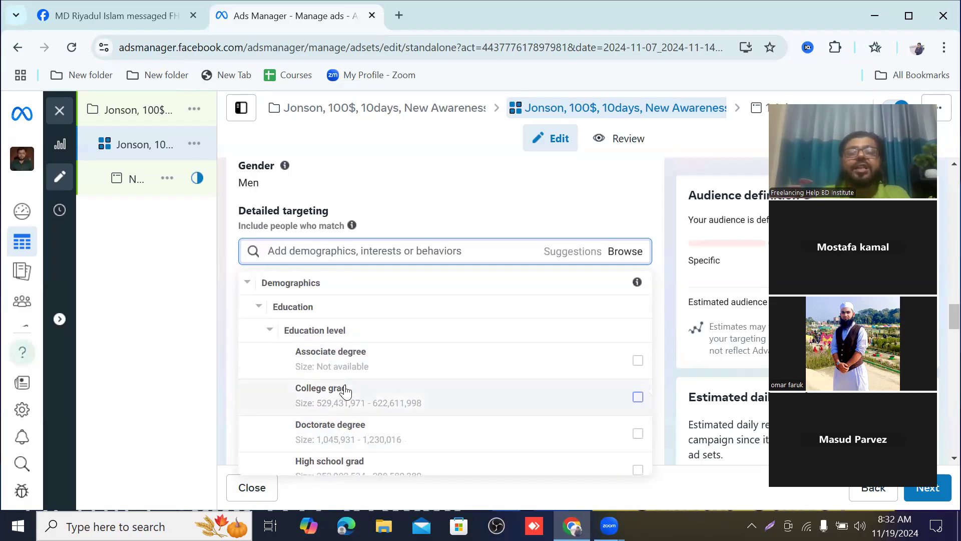
scroll(344, 392, down, 5)
scroll(344, 394, up, 3)
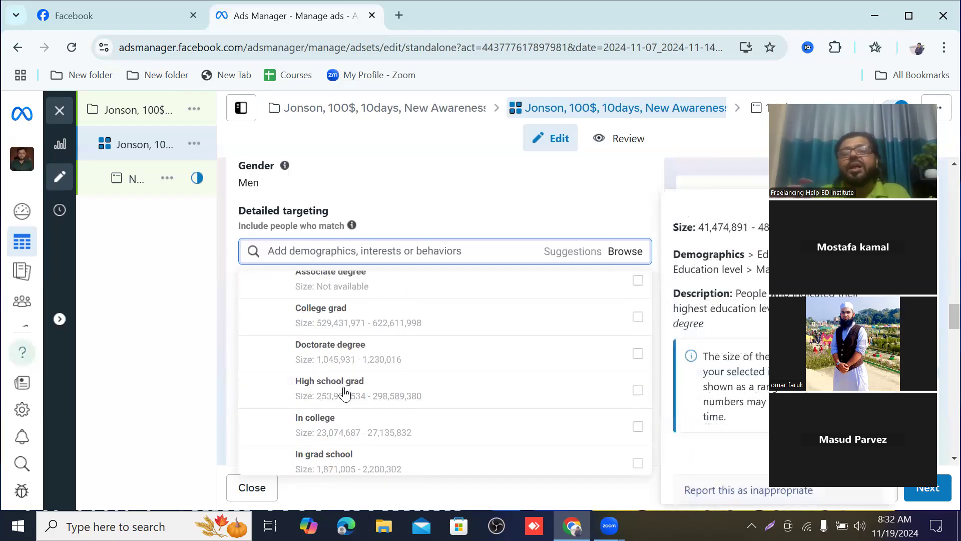
scroll(345, 393, up, 2)
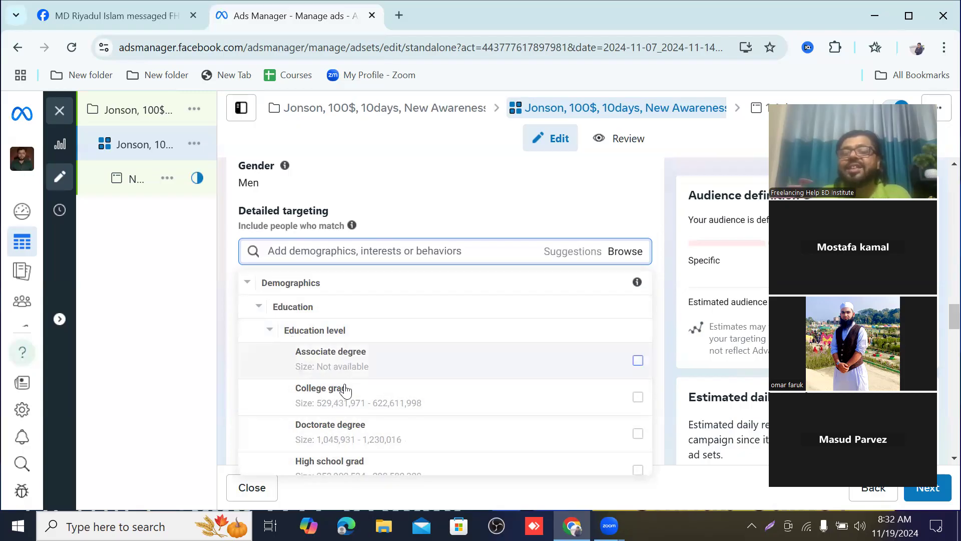
scroll(346, 370, down, 4)
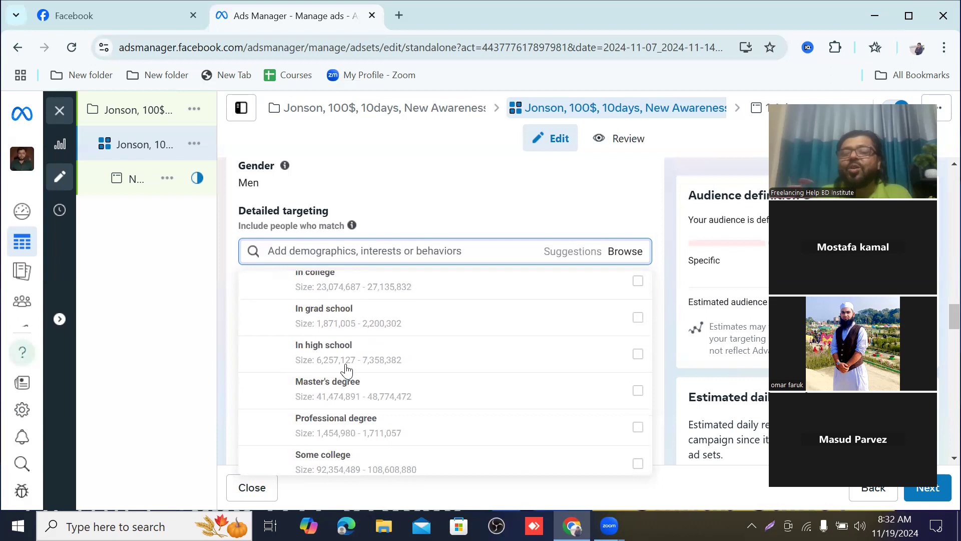
scroll(346, 370, up, 4)
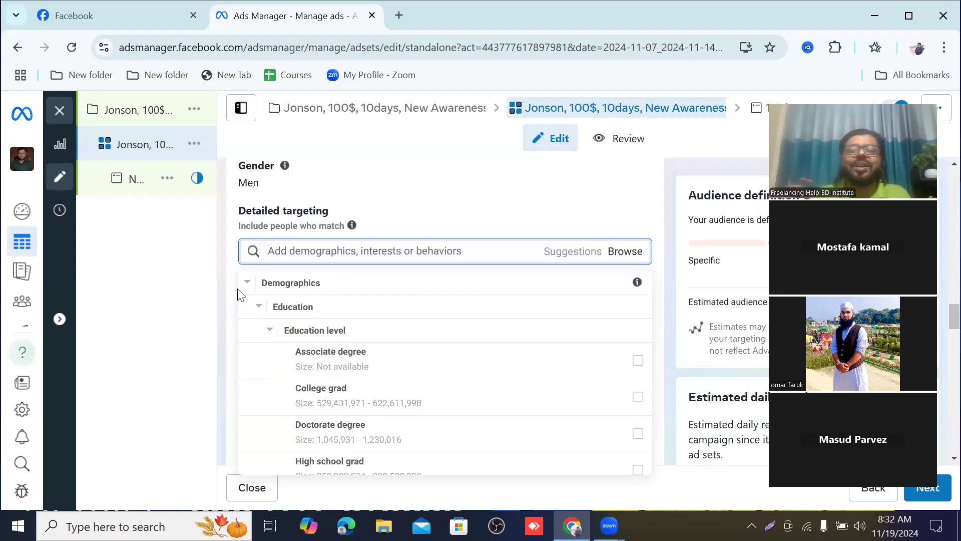
click(257, 307)
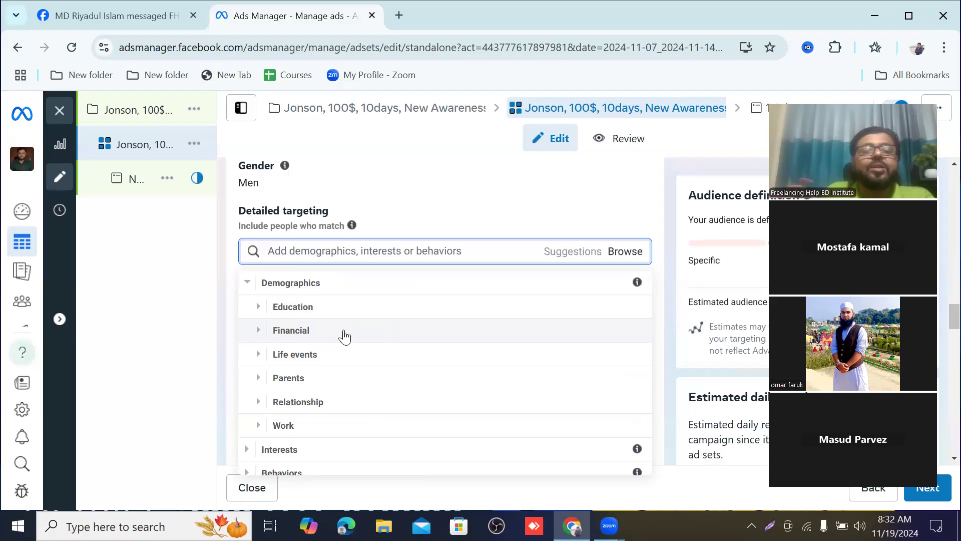
Step: Examine the Life events options under Demographics, including the Anniversary choices, and collapse the Life events group
scroll(345, 336, down, 1)
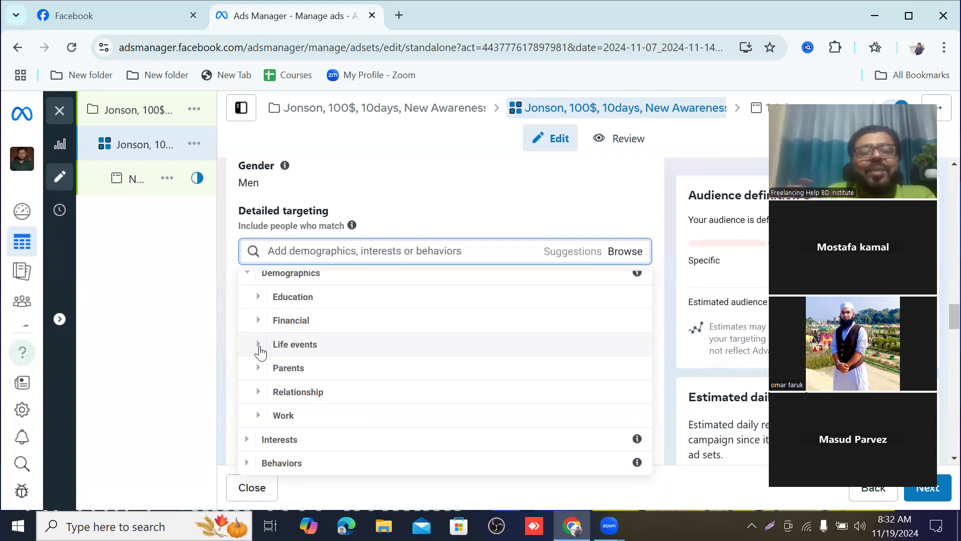
click(259, 347)
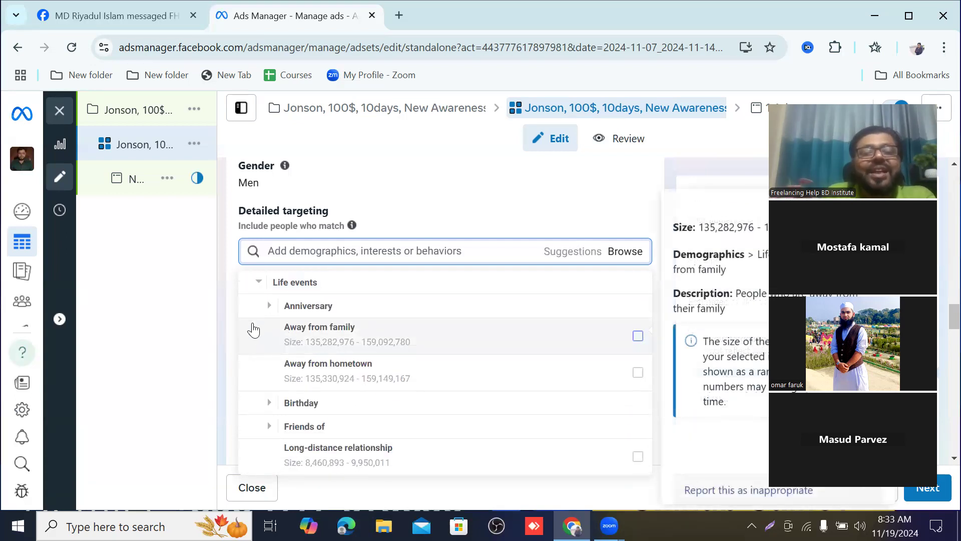
scroll(260, 350, up, 2)
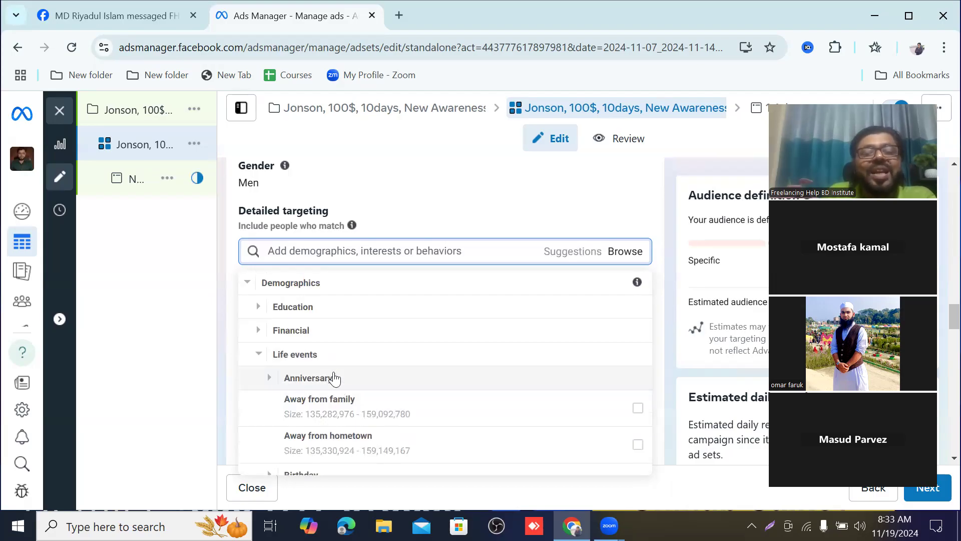
click(305, 379)
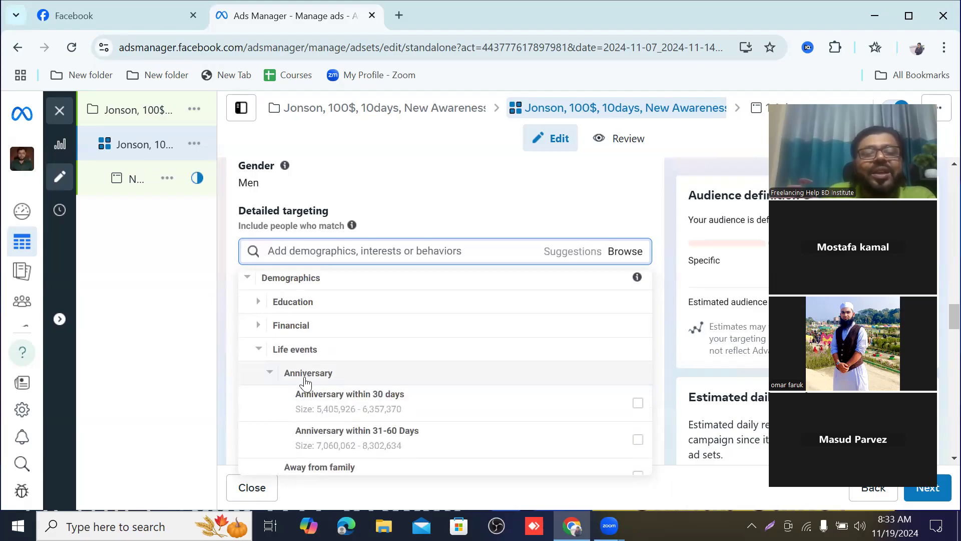
scroll(305, 384, down, 2)
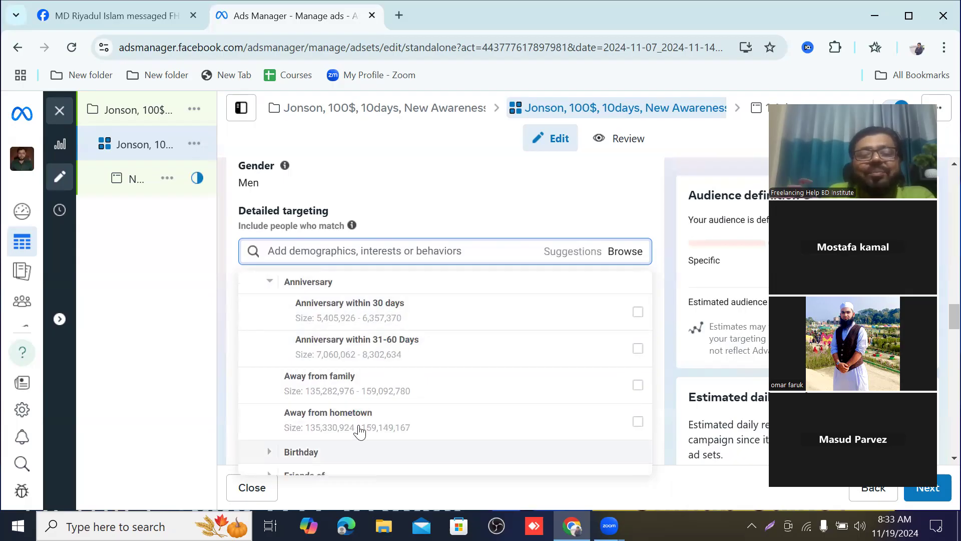
scroll(348, 380, up, 2)
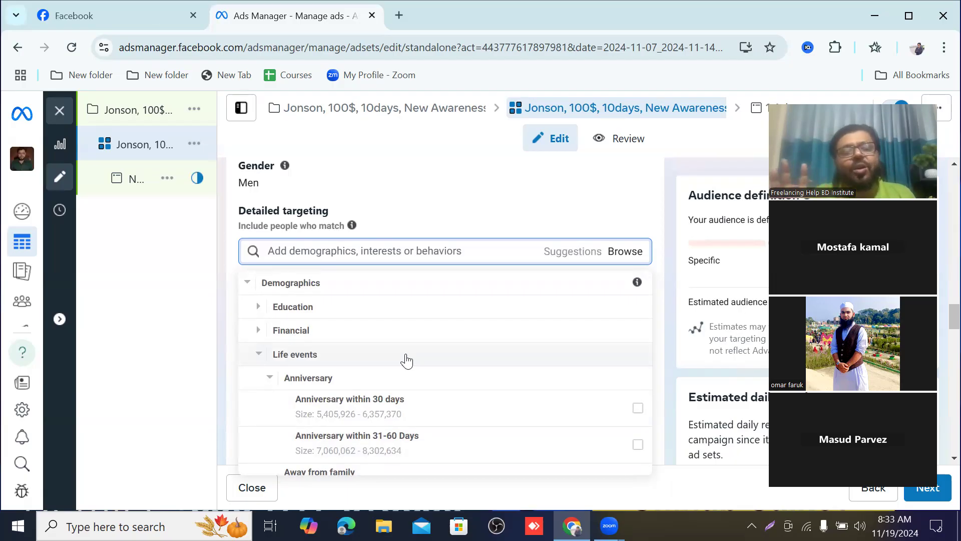
scroll(393, 361, down, 2)
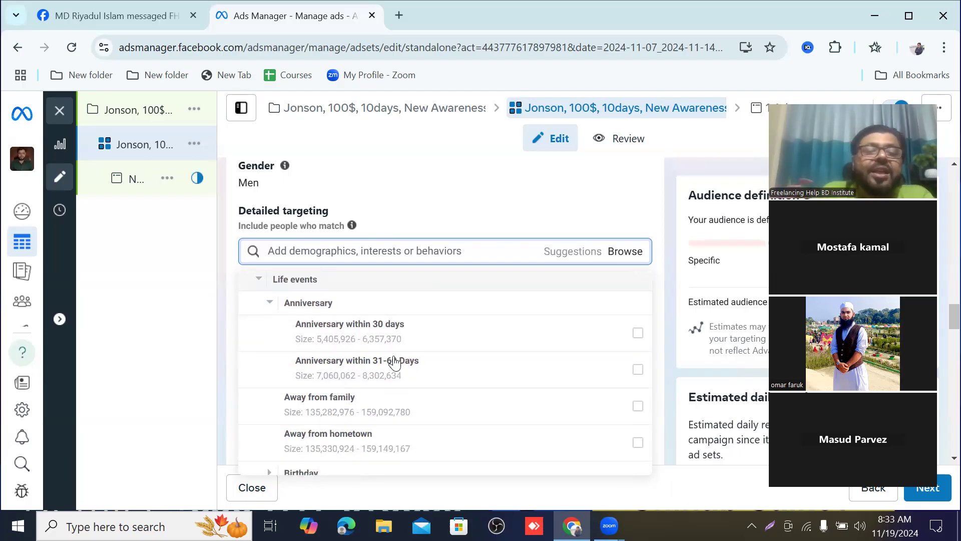
scroll(255, 331, up, 2)
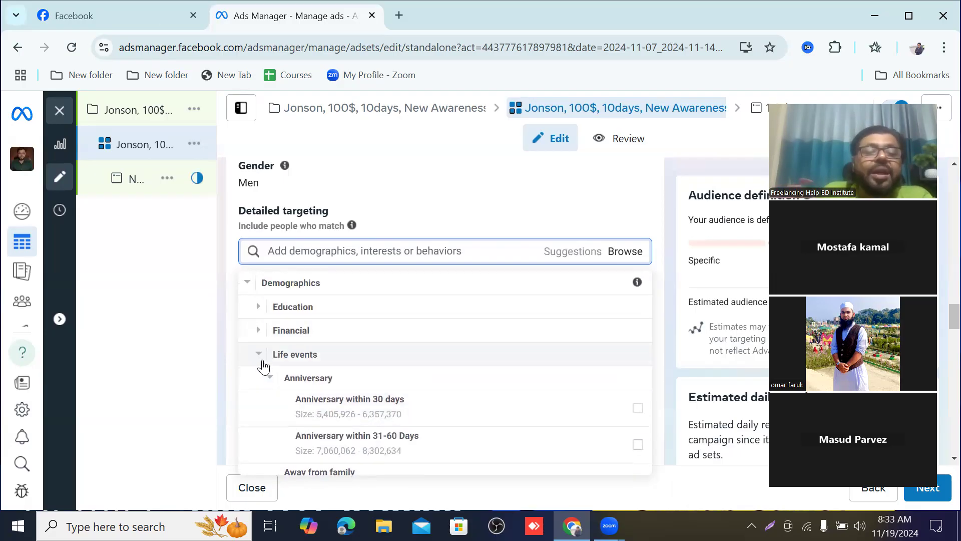
click(259, 357)
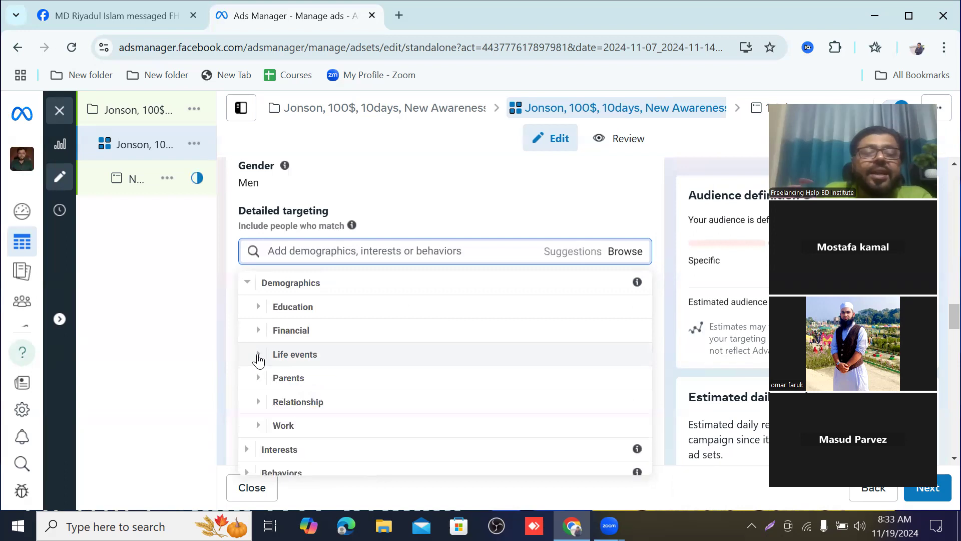
Step: Open Demographics > Parents > All parents and examine the parent segments by children's age
scroll(364, 371, down, 1)
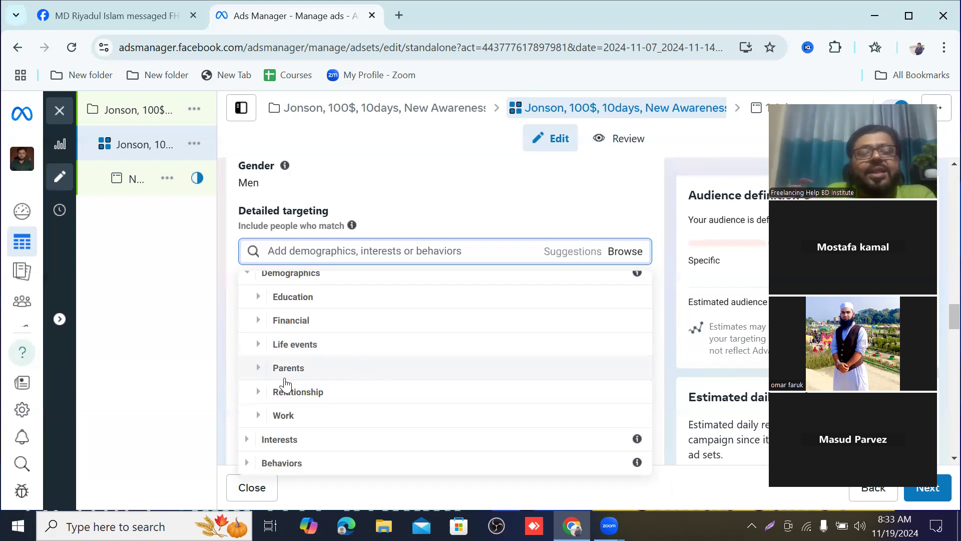
click(257, 370)
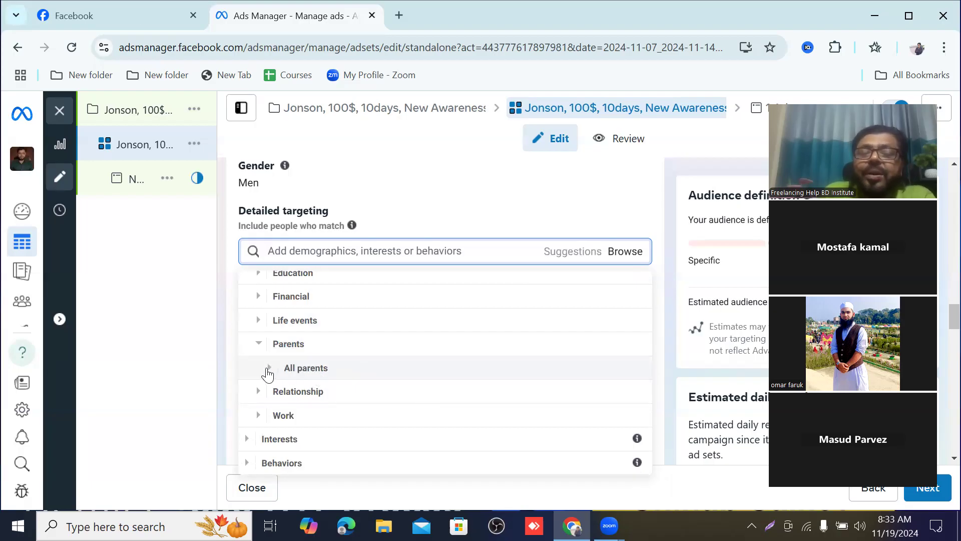
click(269, 368)
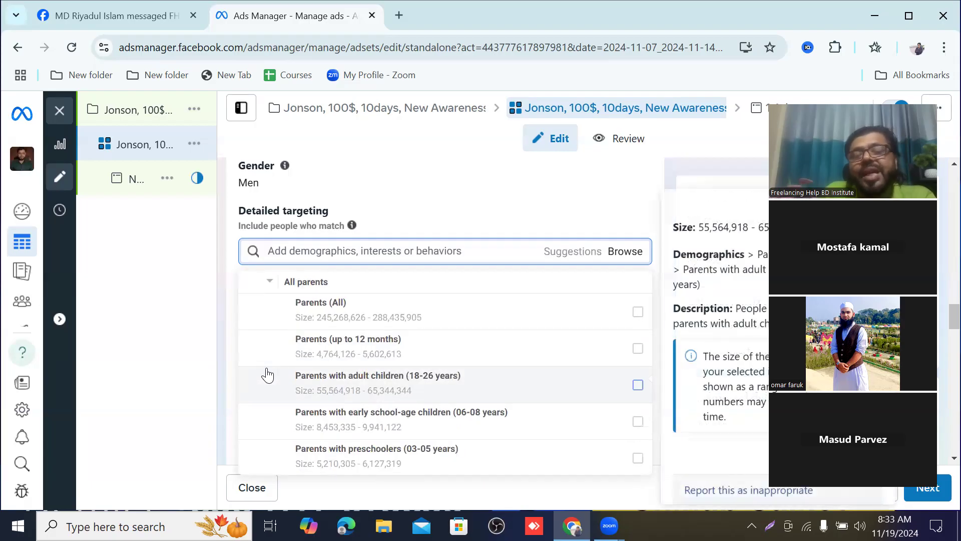
scroll(361, 400, up, 3)
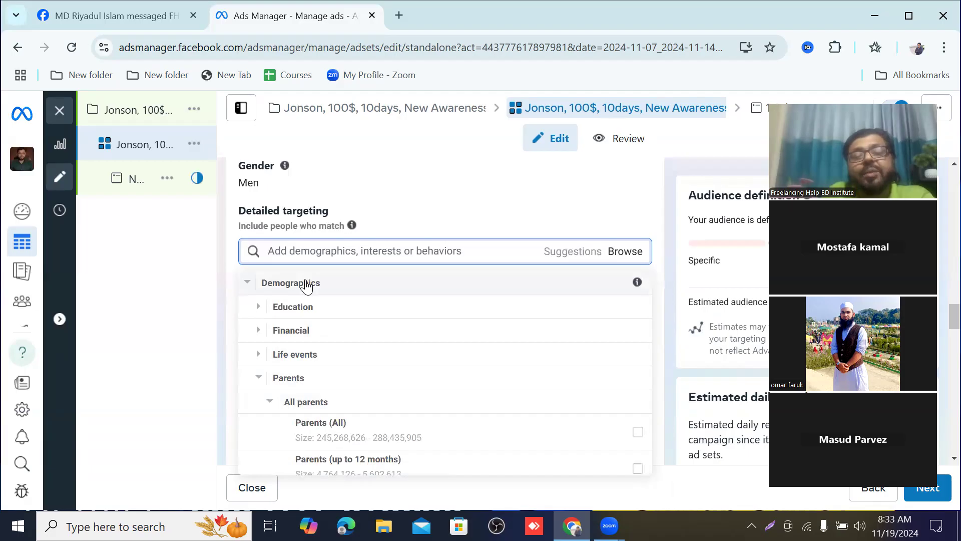
scroll(307, 287, down, 5)
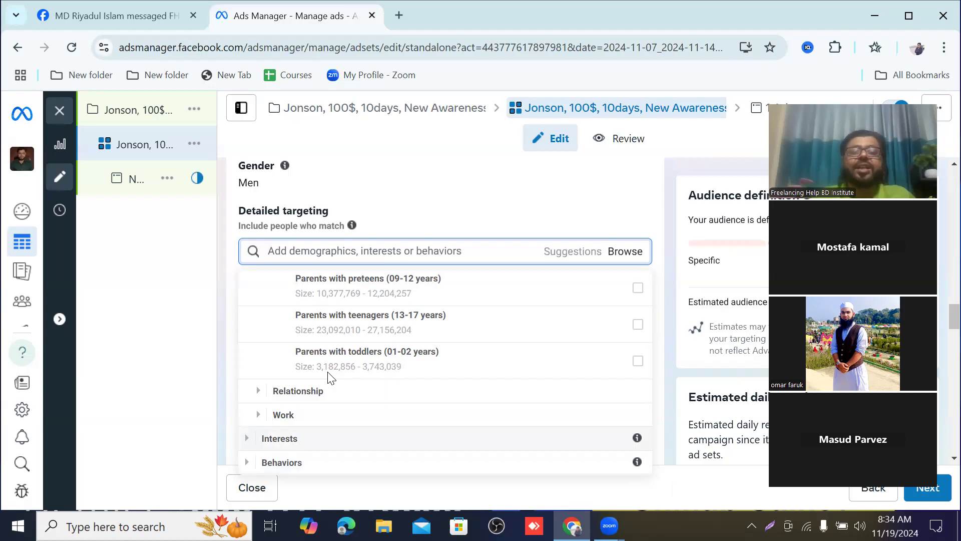
scroll(330, 376, up, 5)
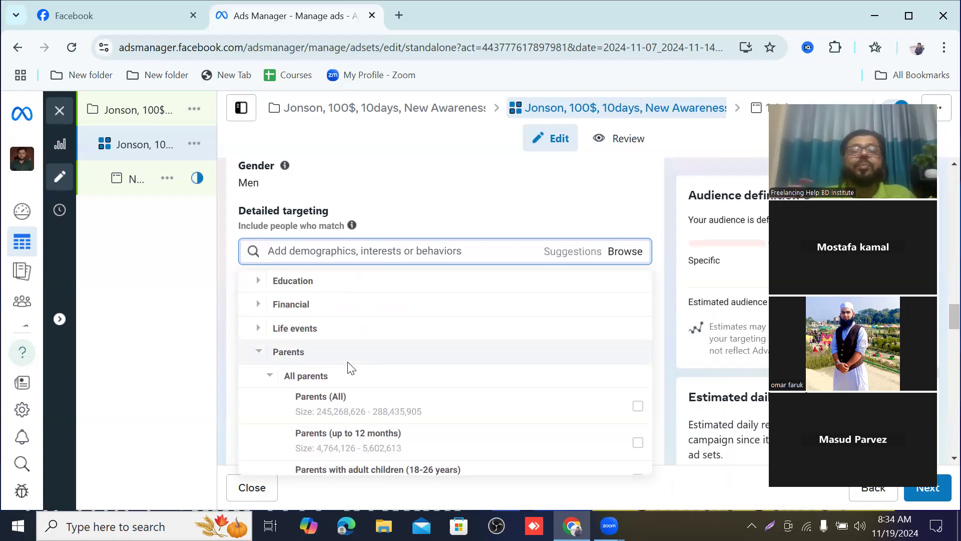
scroll(350, 367, up, 1)
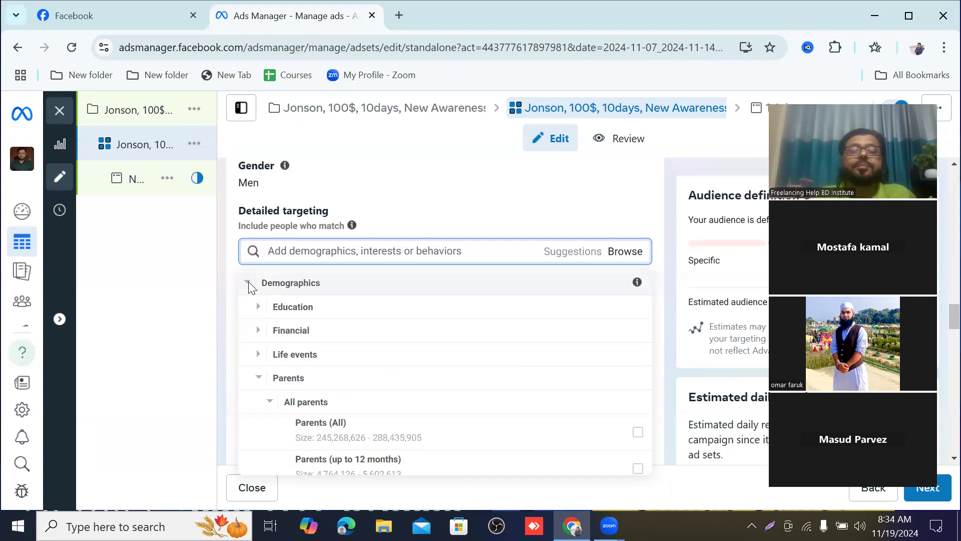
scroll(435, 317, down, 4)
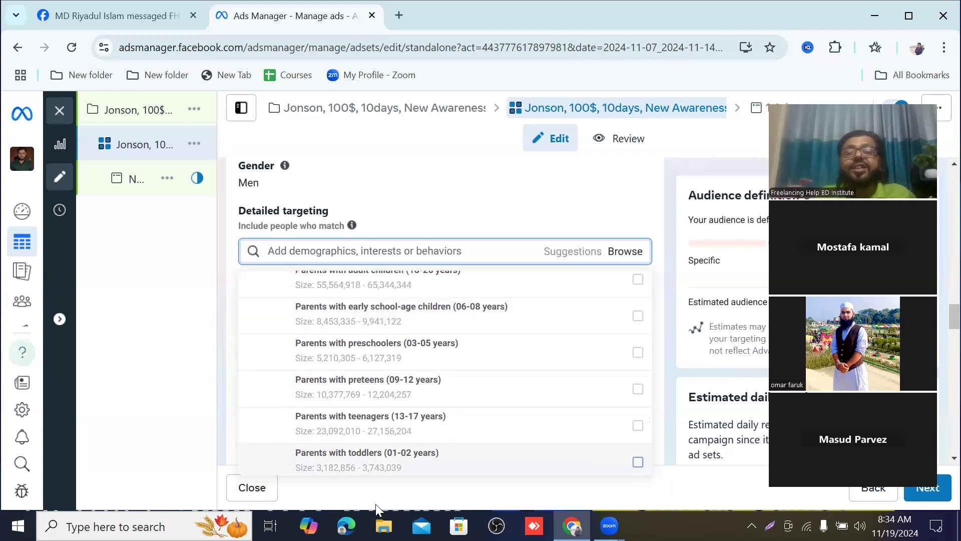
scroll(306, 390, up, 4)
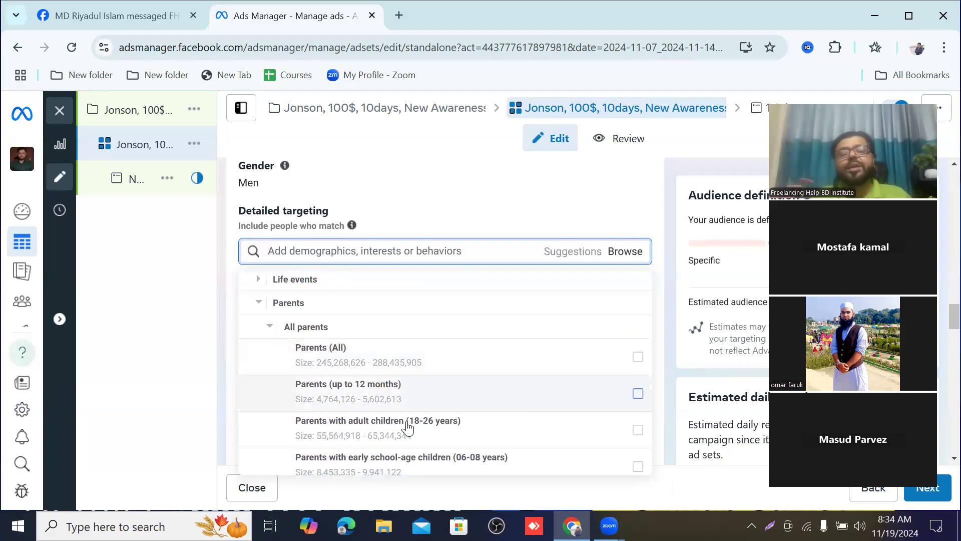
Step: View the details of the Parents with adult children (18-26 years) segment and read through the other All parents options
mouse_move(414, 429)
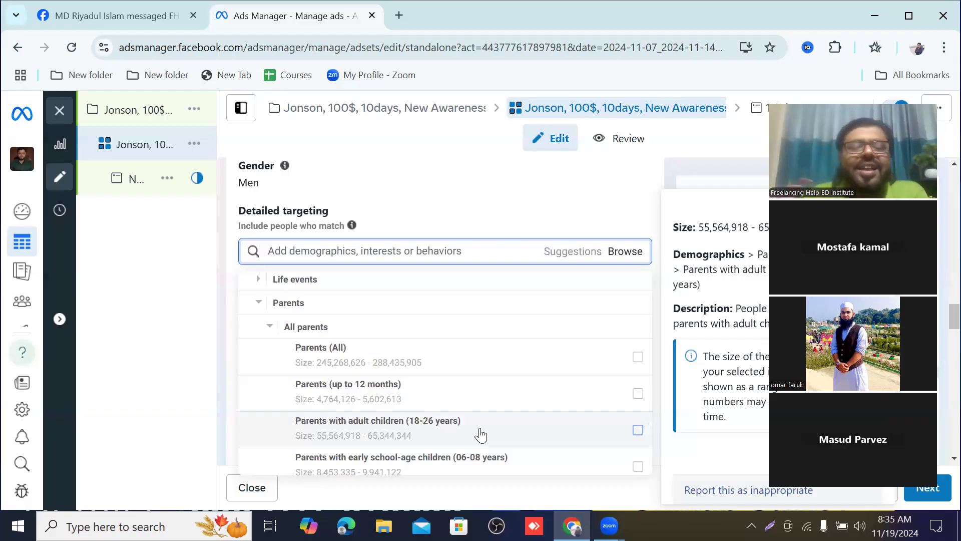
scroll(482, 359, down, 1)
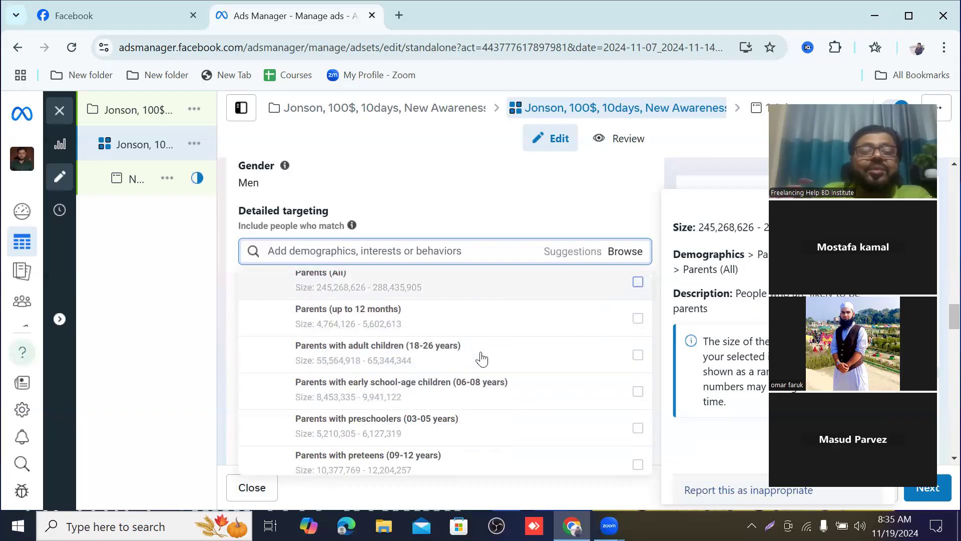
scroll(481, 359, down, 3)
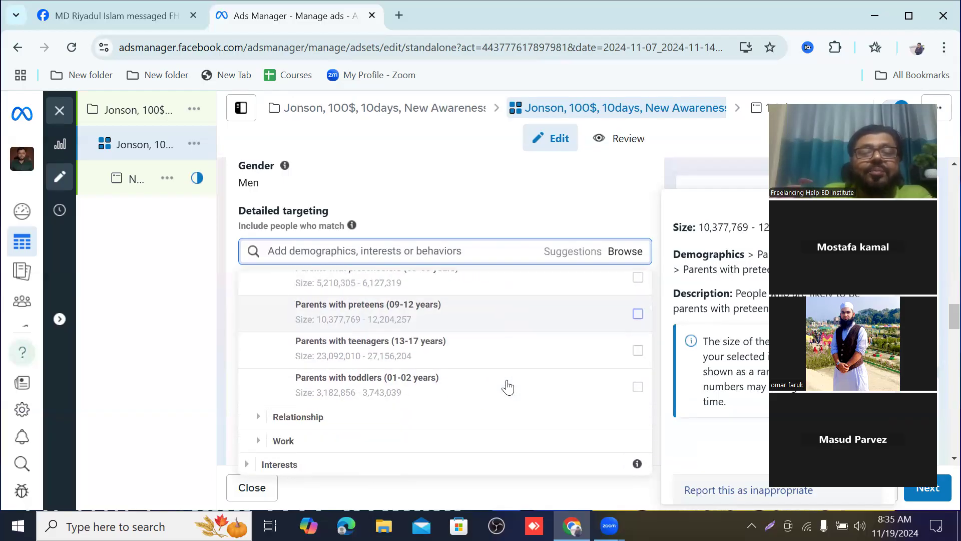
scroll(373, 388, up, 1)
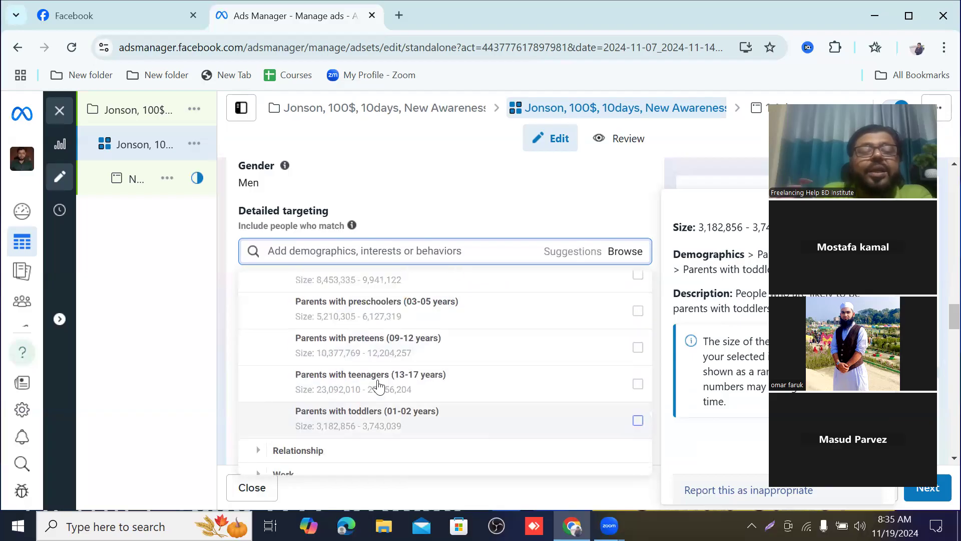
scroll(377, 387, up, 4)
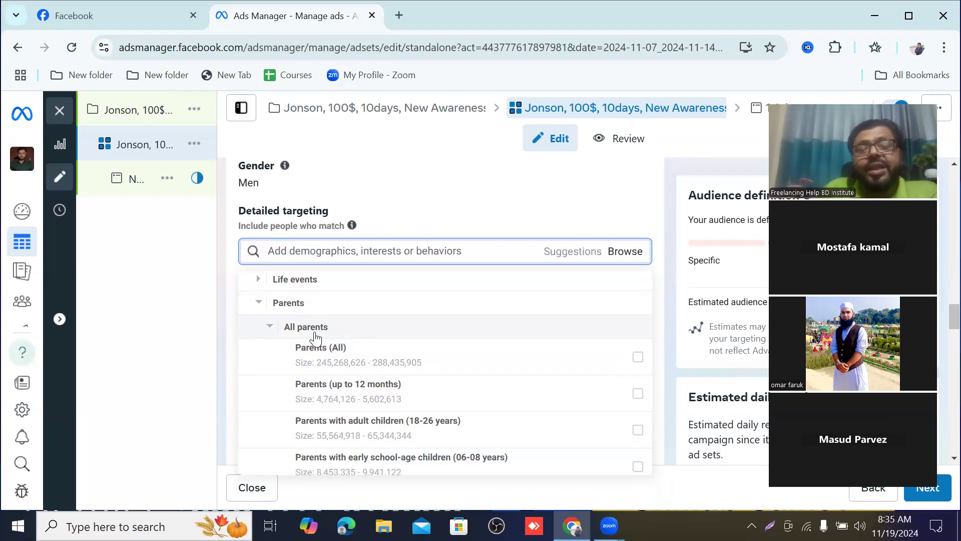
scroll(333, 359, down, 2)
scroll(334, 358, up, 2)
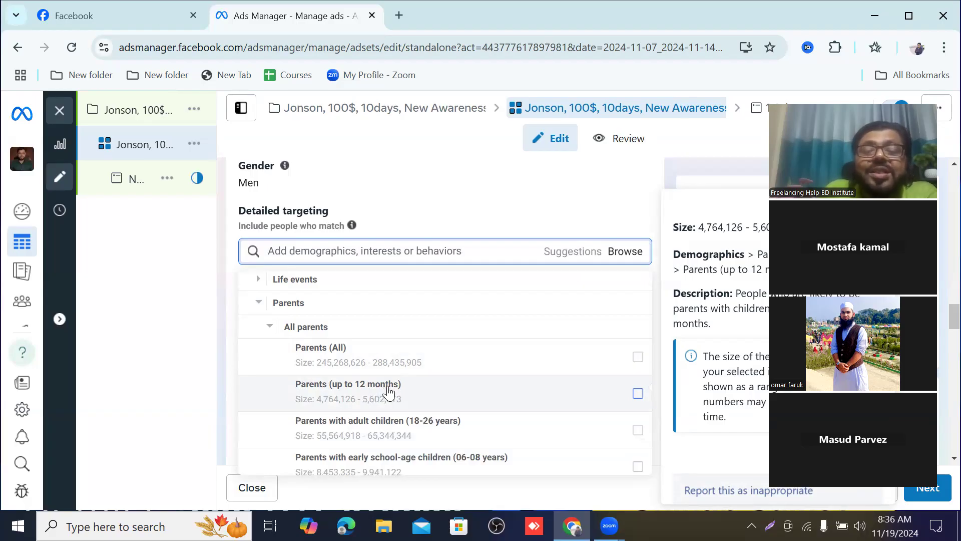
Step: Add the Parents with toddlers (01-02 years) segment from All parents to the detailed targeting
scroll(388, 392, down, 2)
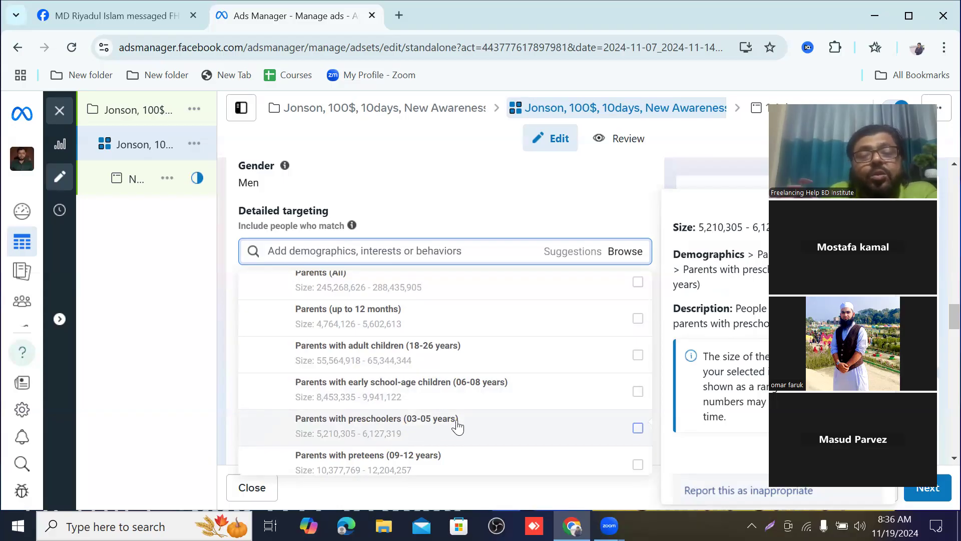
scroll(455, 425, down, 2)
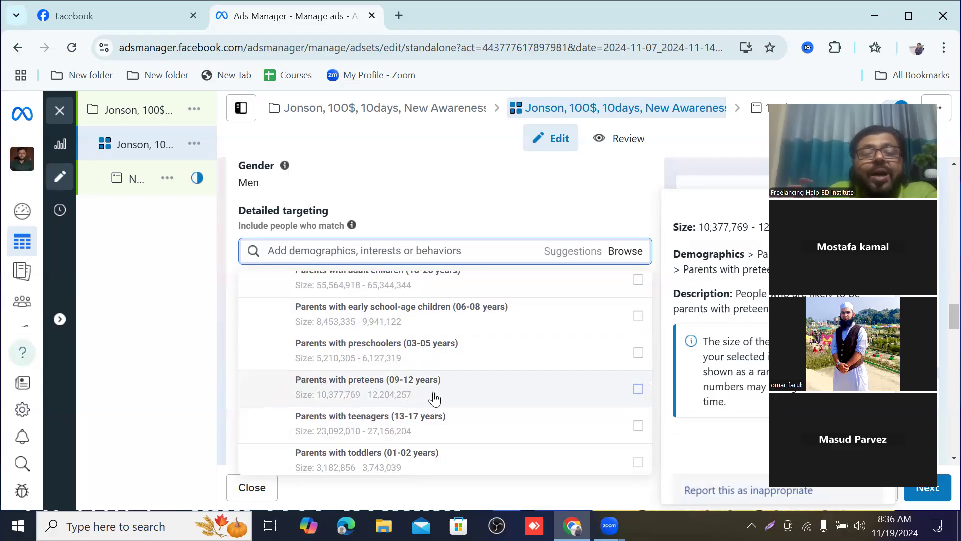
scroll(406, 425, down, 3)
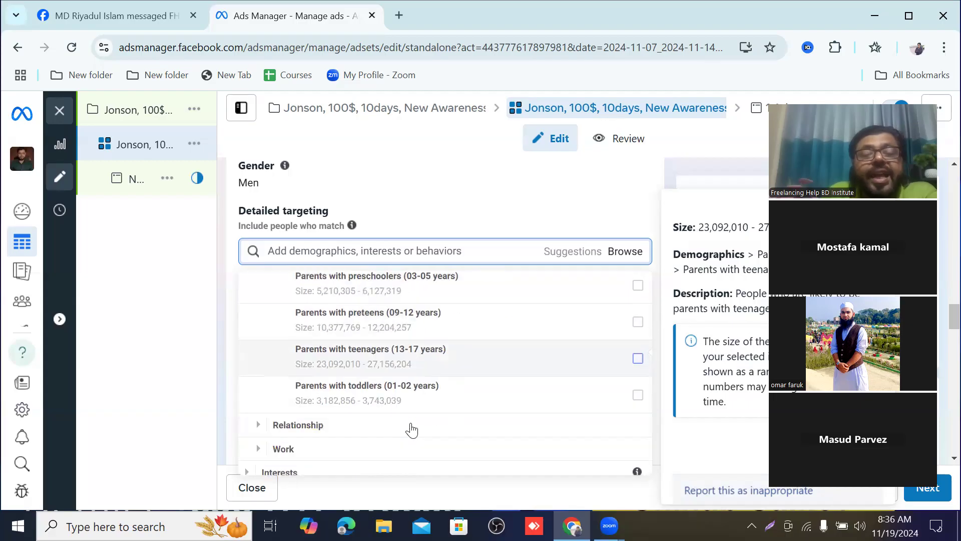
scroll(398, 406, up, 2)
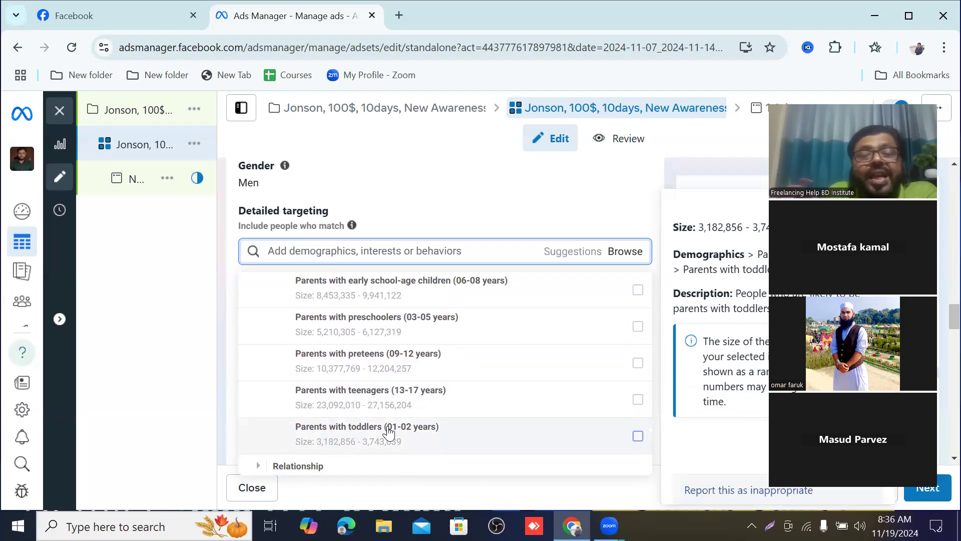
click(599, 436)
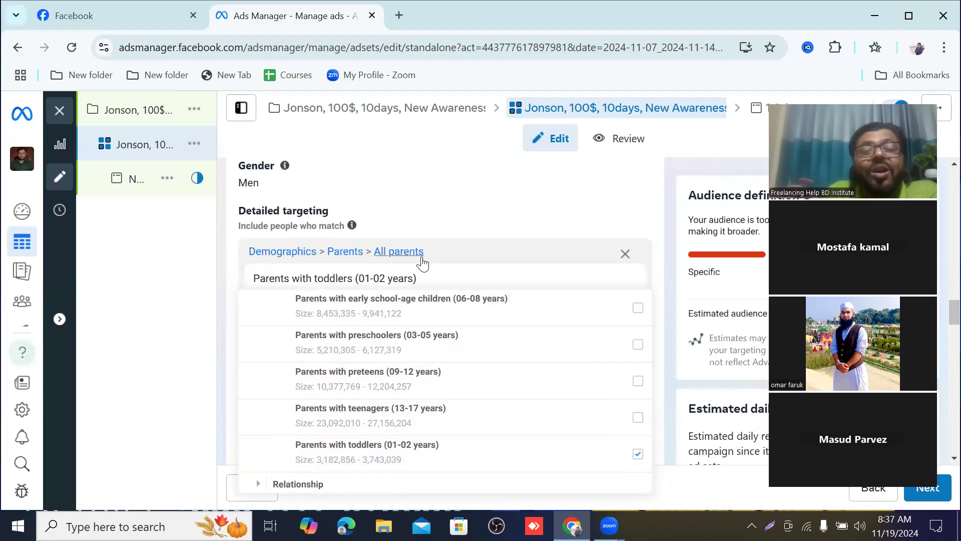
Step: View the details of the selected toddlers segment and compare it with the remaining All parents age segments
mouse_move(253, 284)
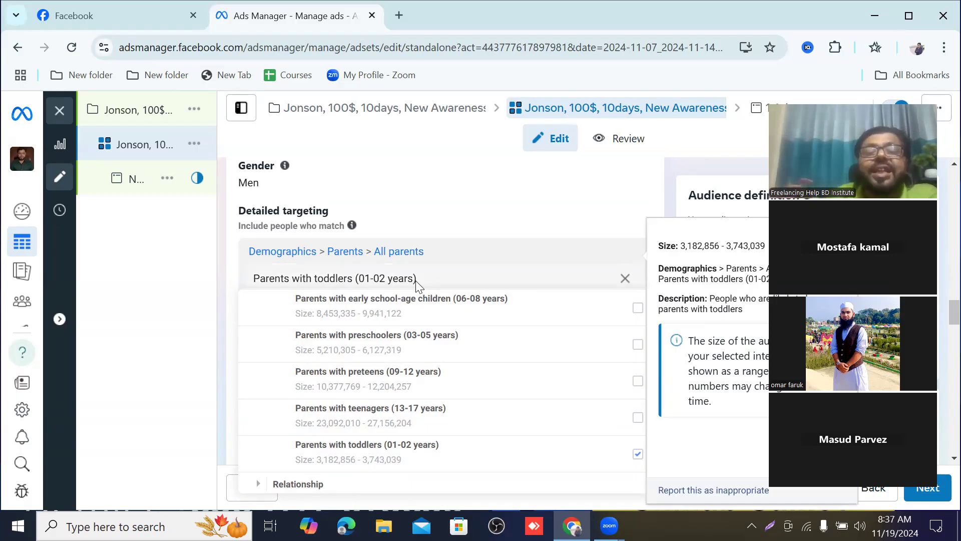
scroll(454, 316, down, 3)
scroll(429, 378, up, 6)
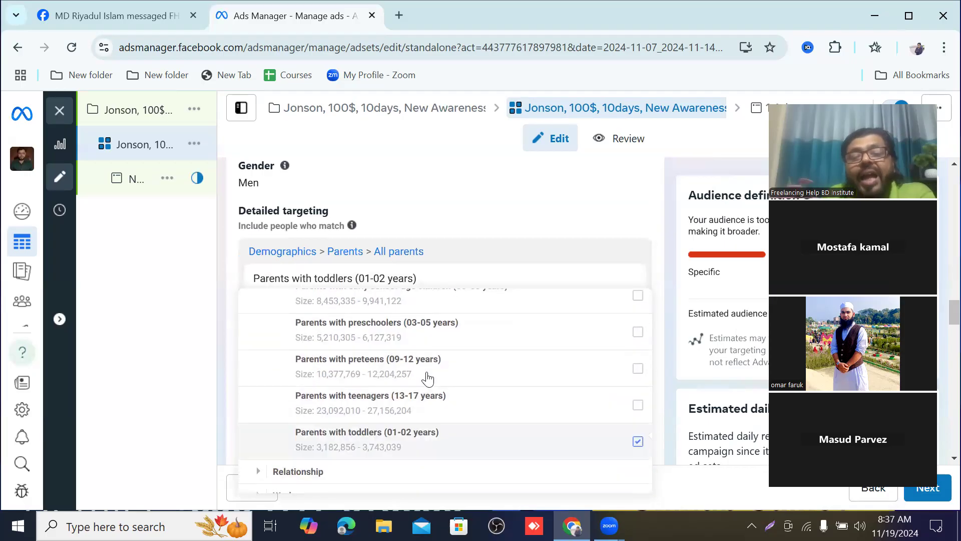
key(Down)
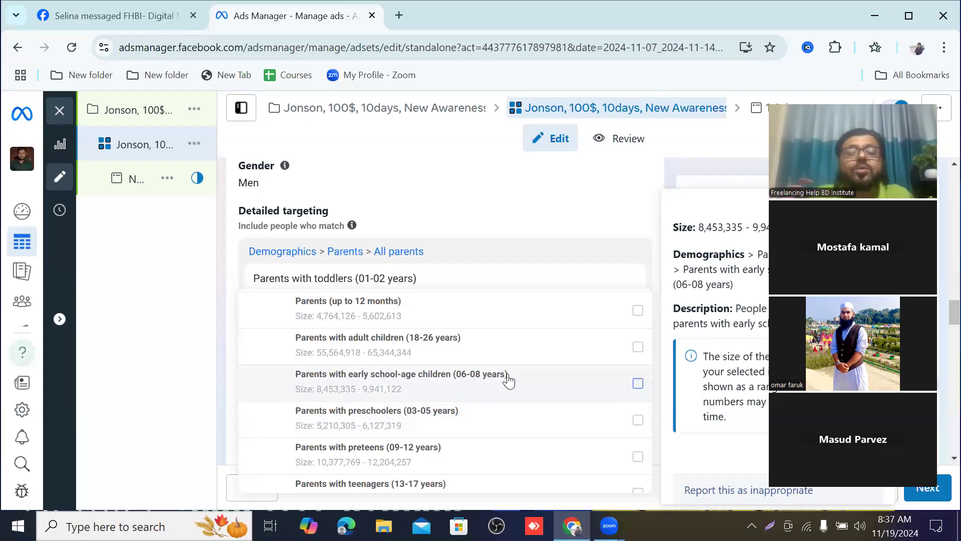
scroll(410, 366, up, 2)
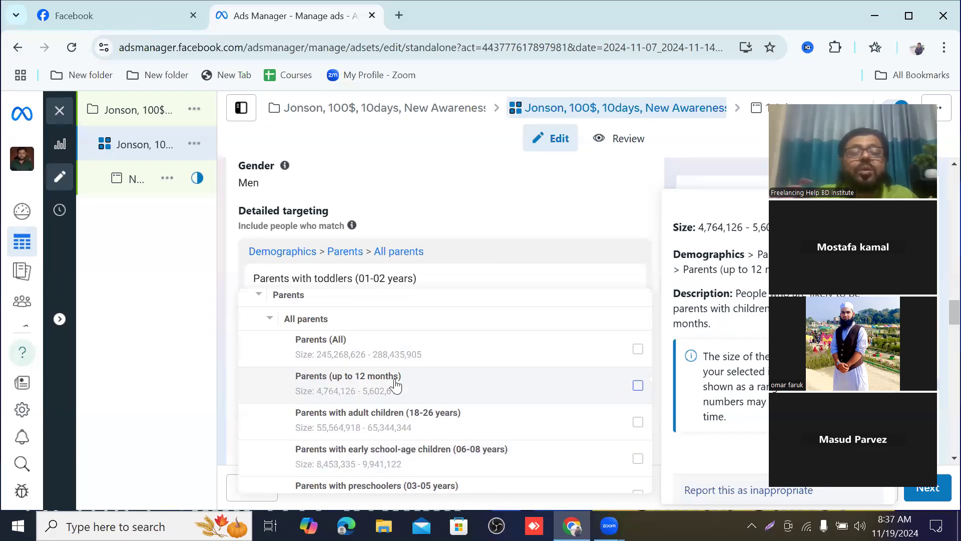
scroll(429, 390, down, 4)
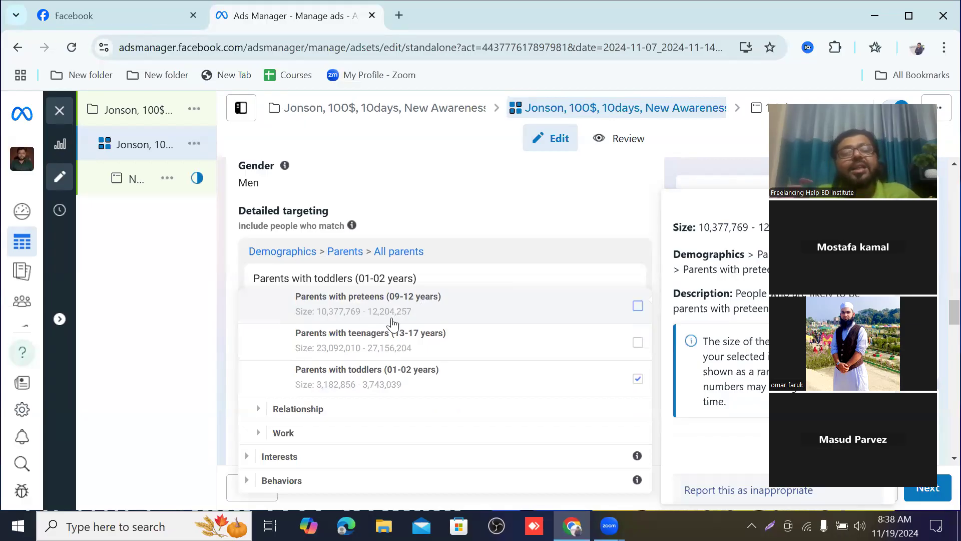
scroll(328, 320, up, 2)
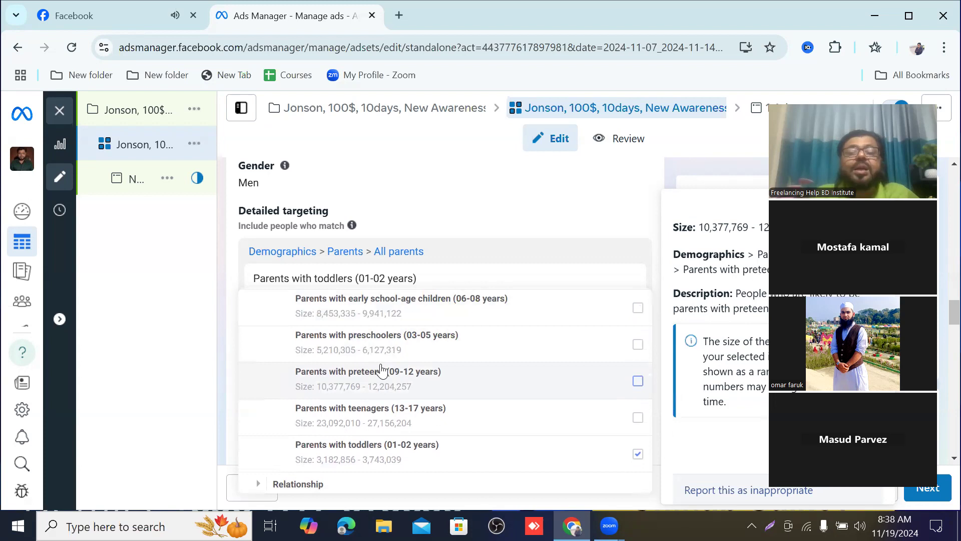
Step: Review the All parents age segments again, then collapse the All parents and Parents categories under Demographics
scroll(391, 353, up, 3)
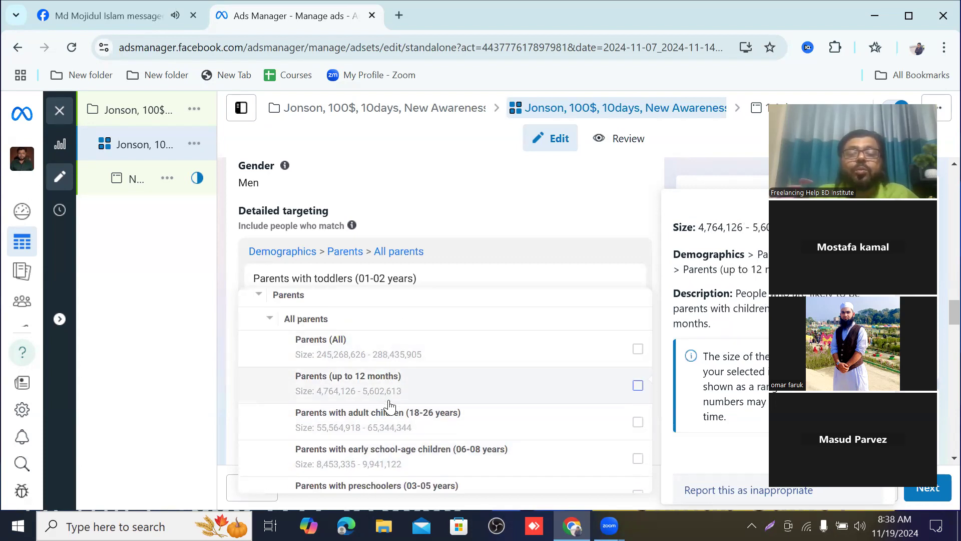
scroll(441, 386, down, 2)
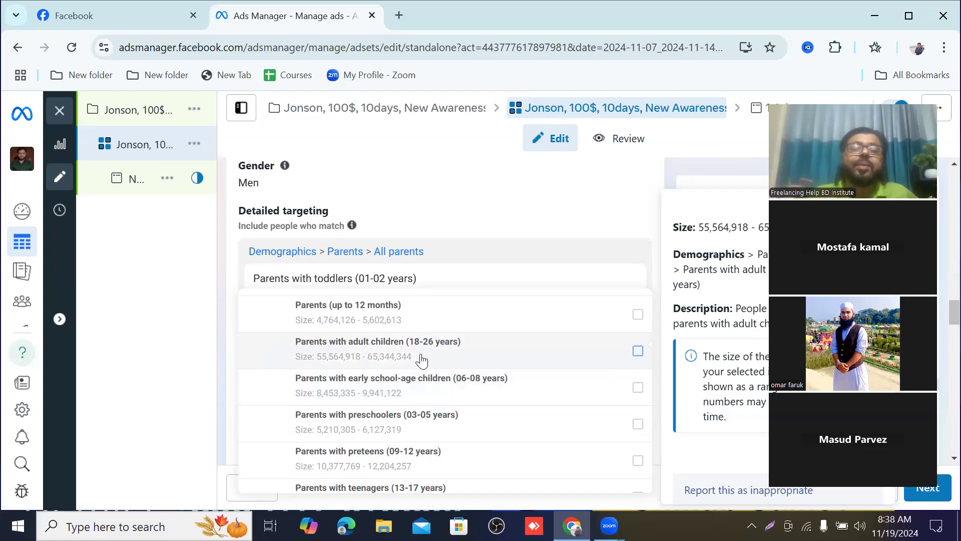
scroll(422, 353, up, 4)
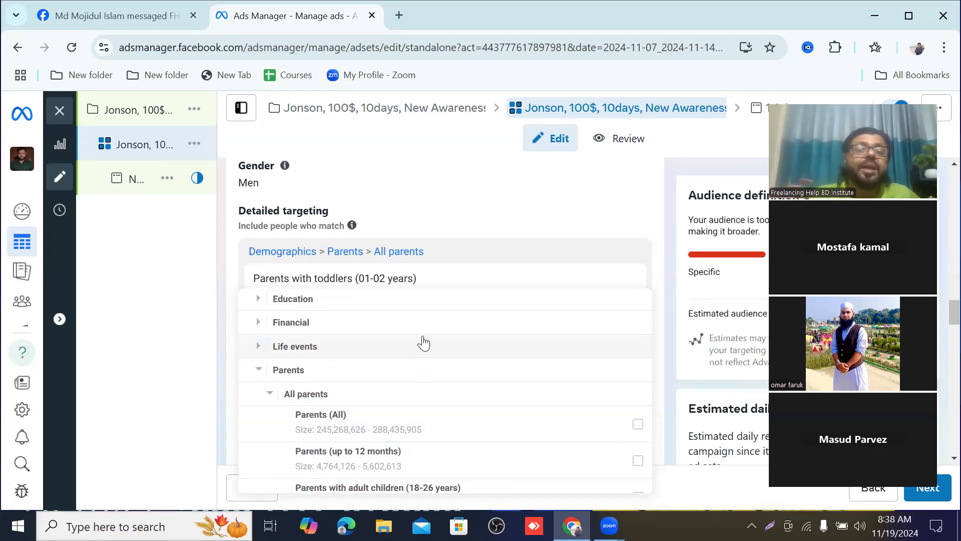
scroll(424, 344, down, 3)
scroll(424, 341, up, 3)
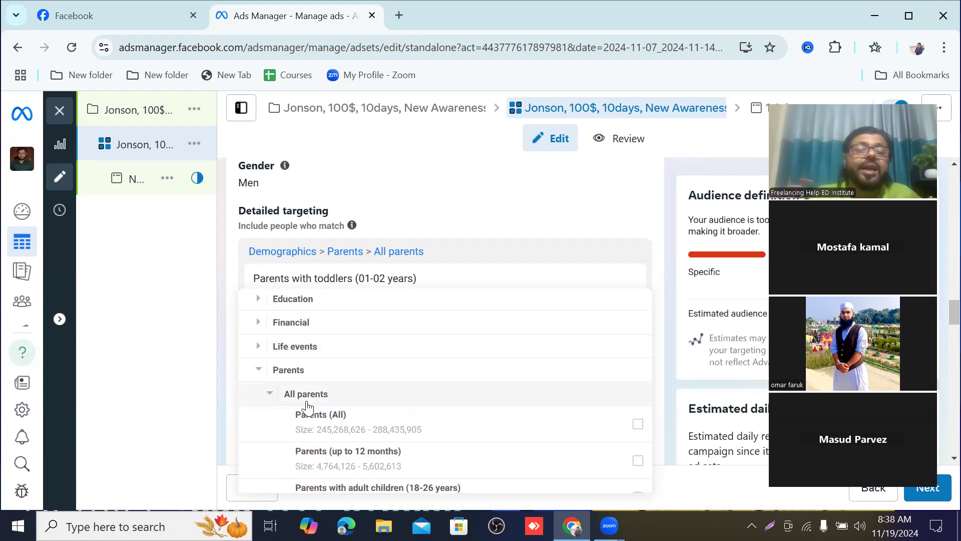
click(270, 395)
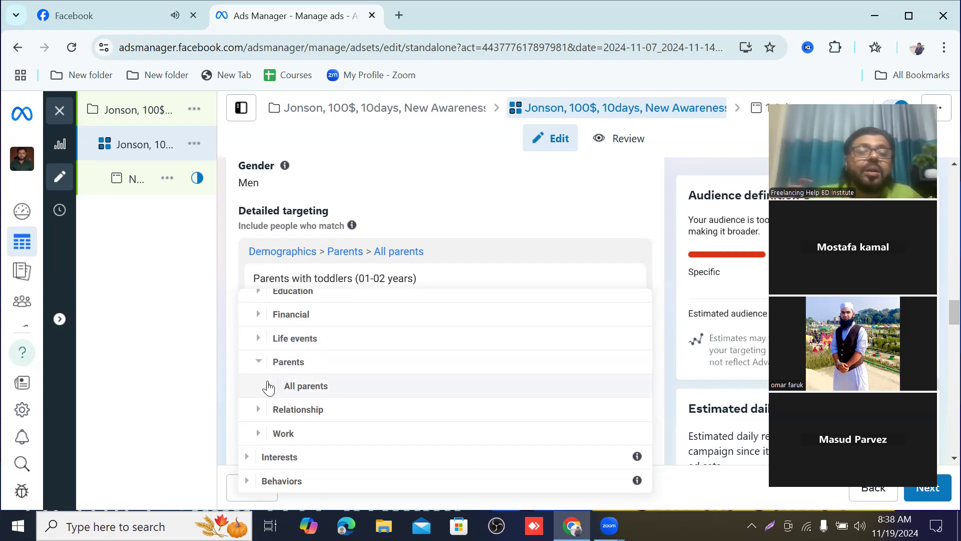
click(259, 363)
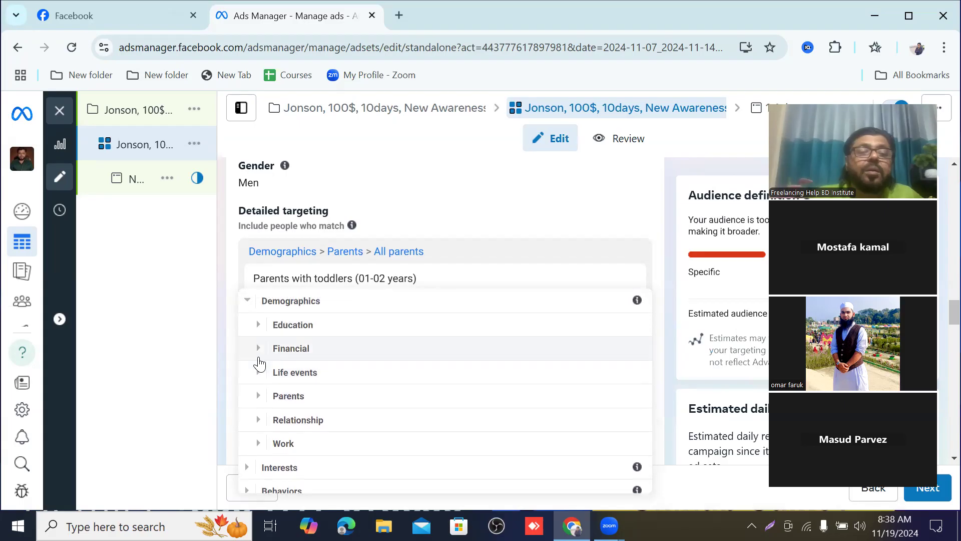
Step: Add the Away from family segment from Demographics > Life events to the detailed targeting and close the category list
scroll(396, 347, down, 1)
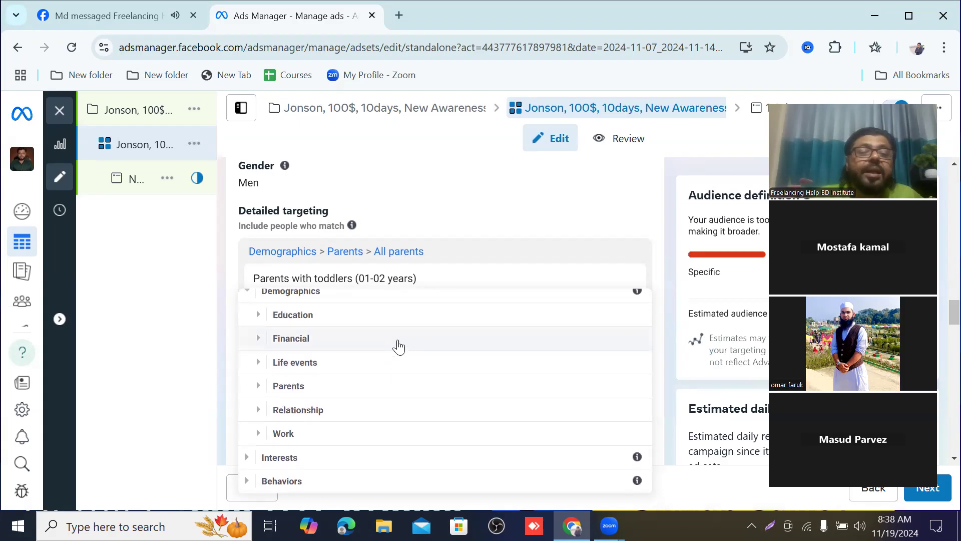
click(297, 364)
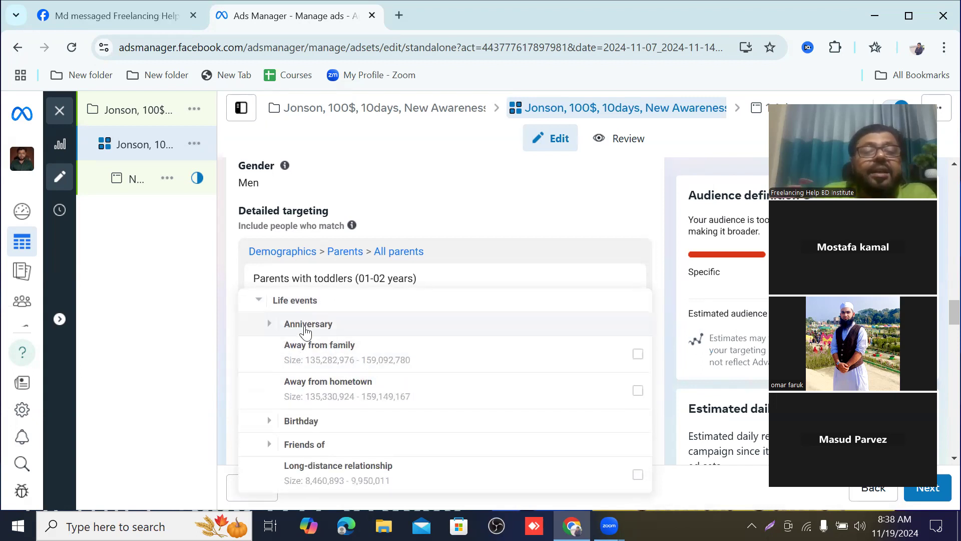
scroll(300, 330, up, 2)
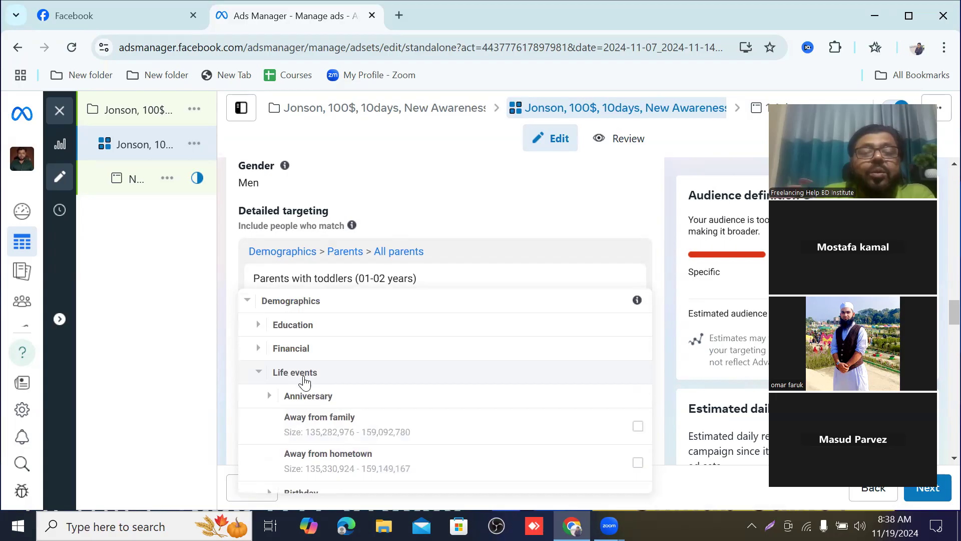
scroll(391, 386, down, 2)
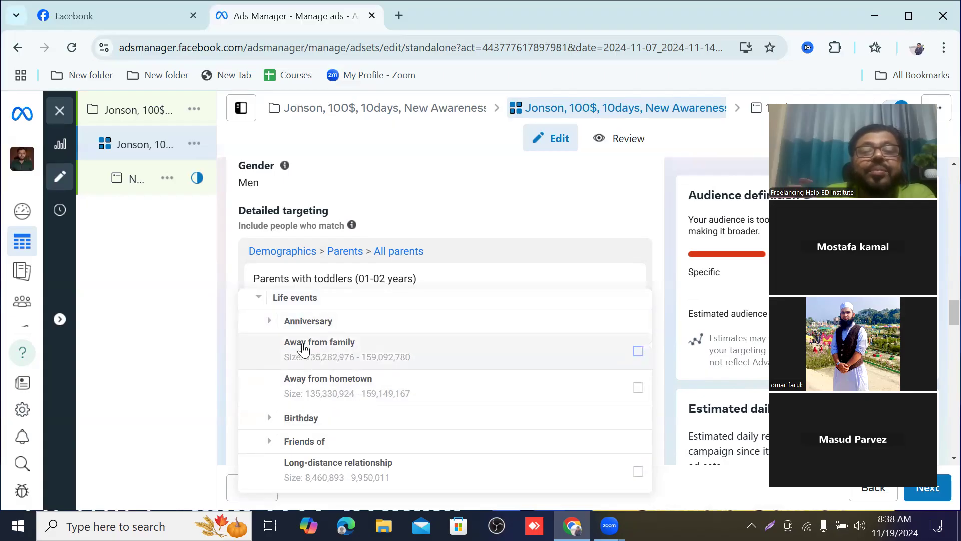
mouse_move(302, 346)
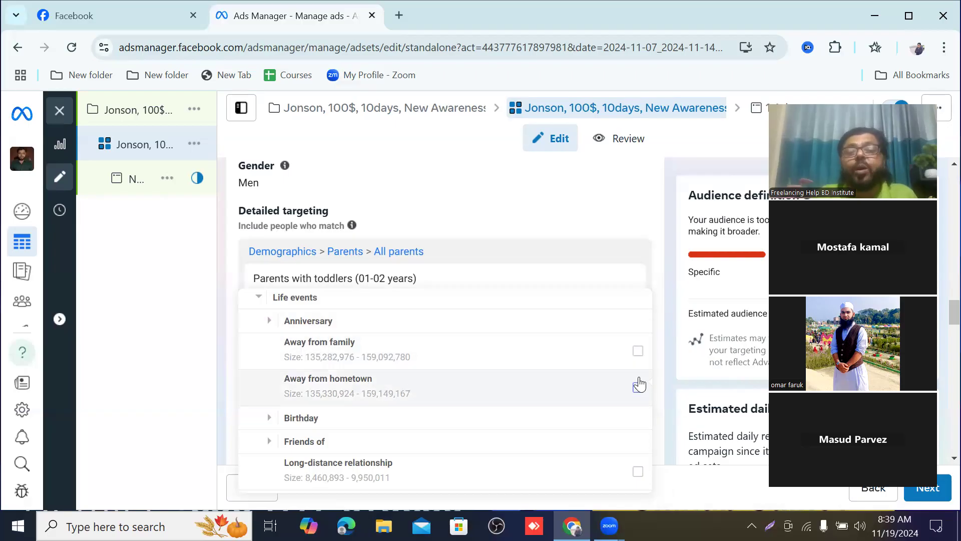
click(638, 352)
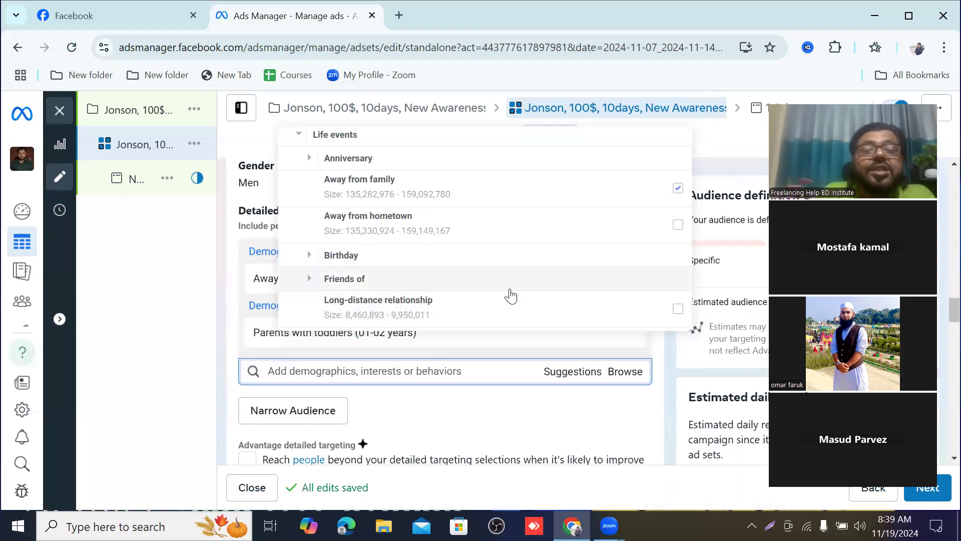
click(458, 416)
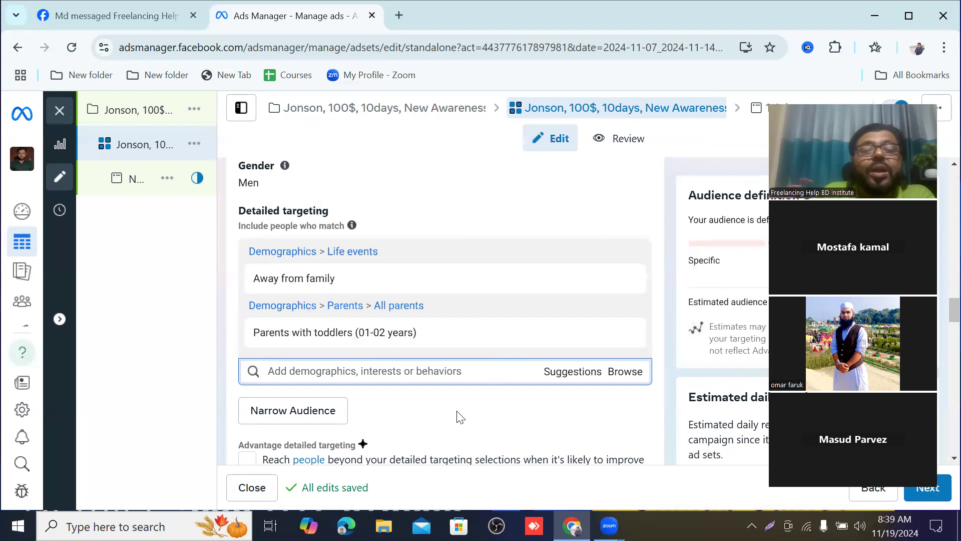
scroll(443, 318, down, 2)
scroll(442, 319, up, 2)
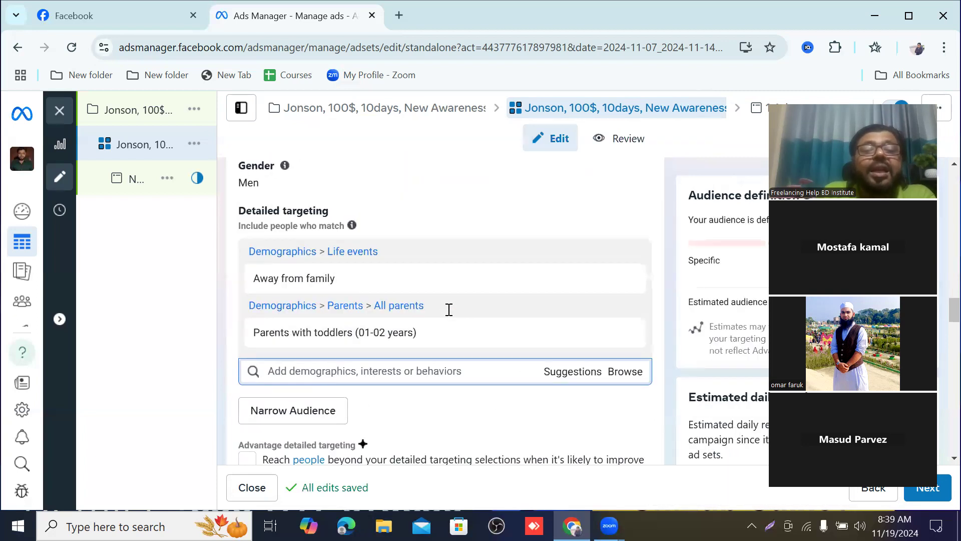
click(621, 376)
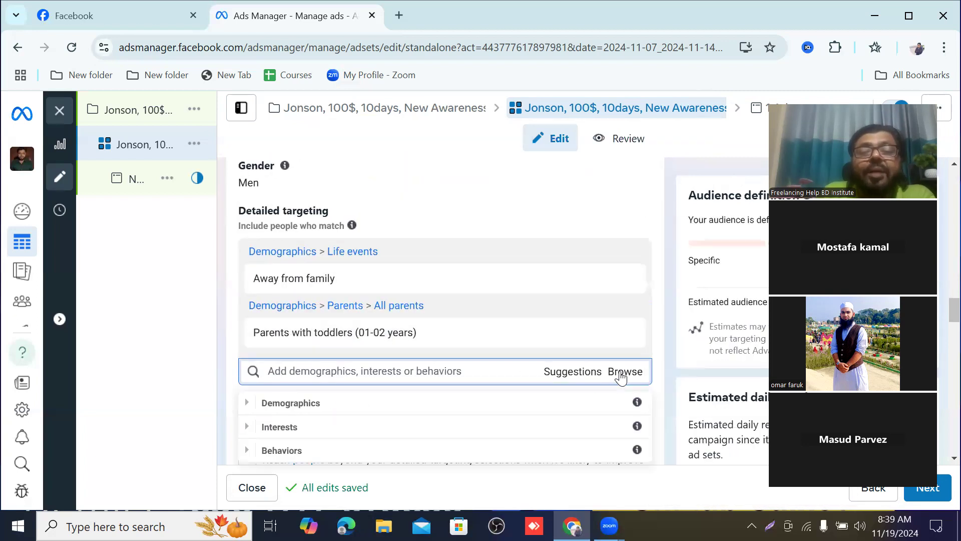
click(315, 401)
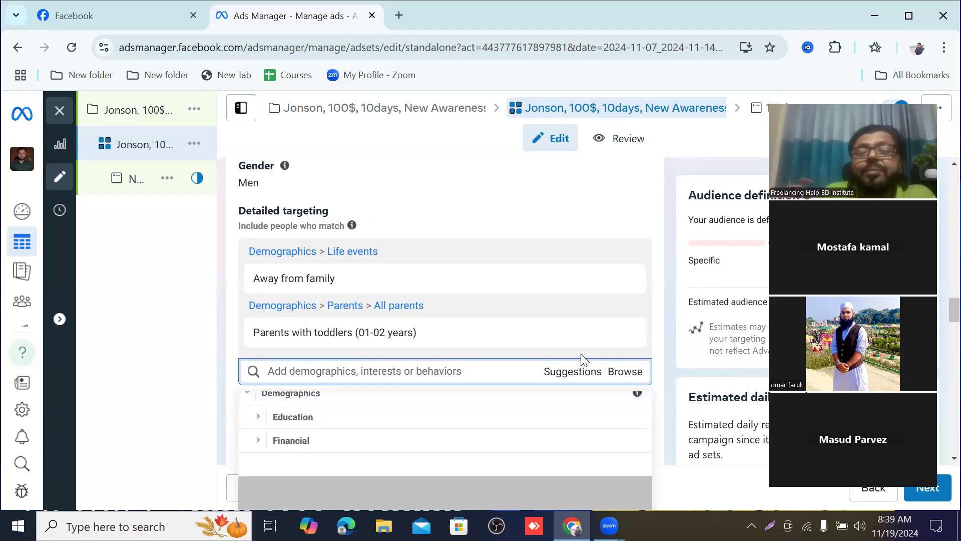
click(687, 252)
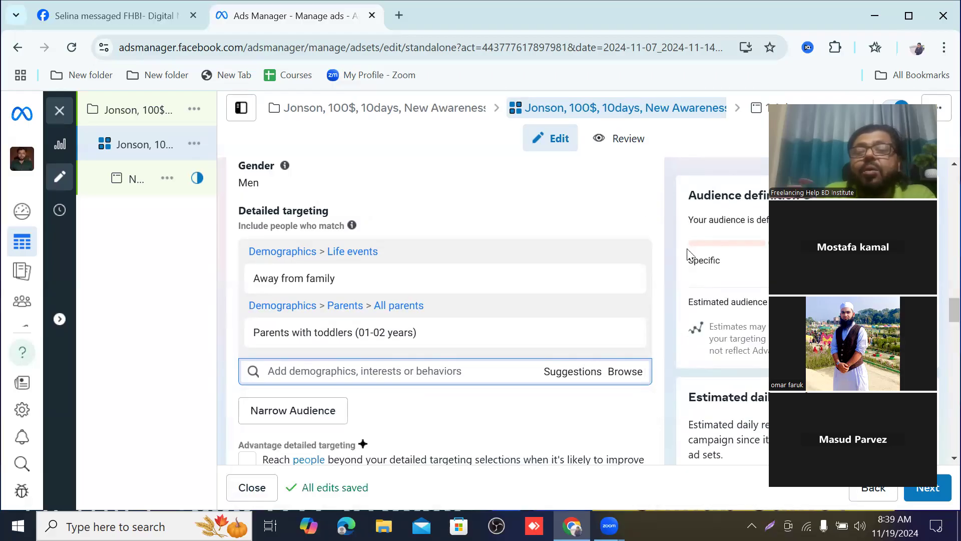
Step: Browse the detailed targeting categories and expand Demographics > Work to examine its Employers, Industries and Job titles options
scroll(660, 260, down, 3)
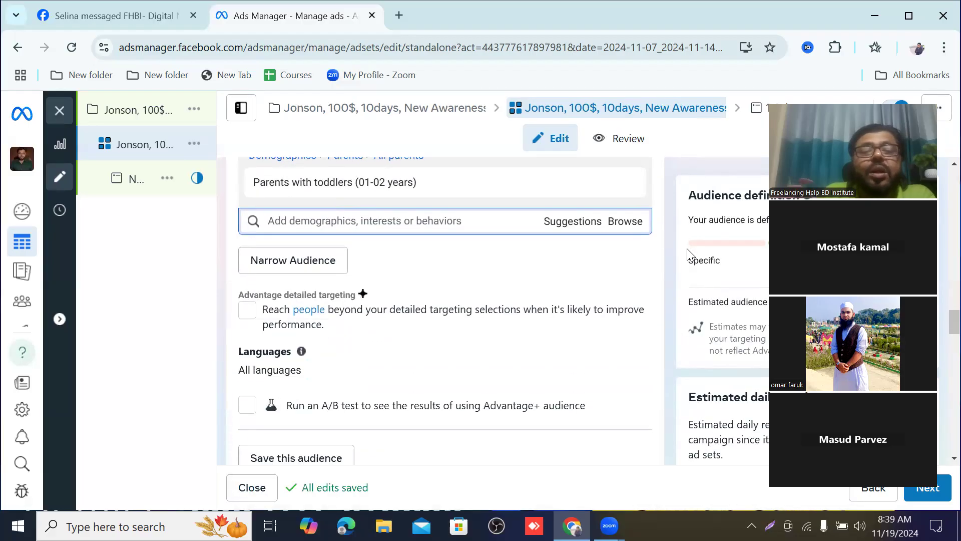
click(625, 222)
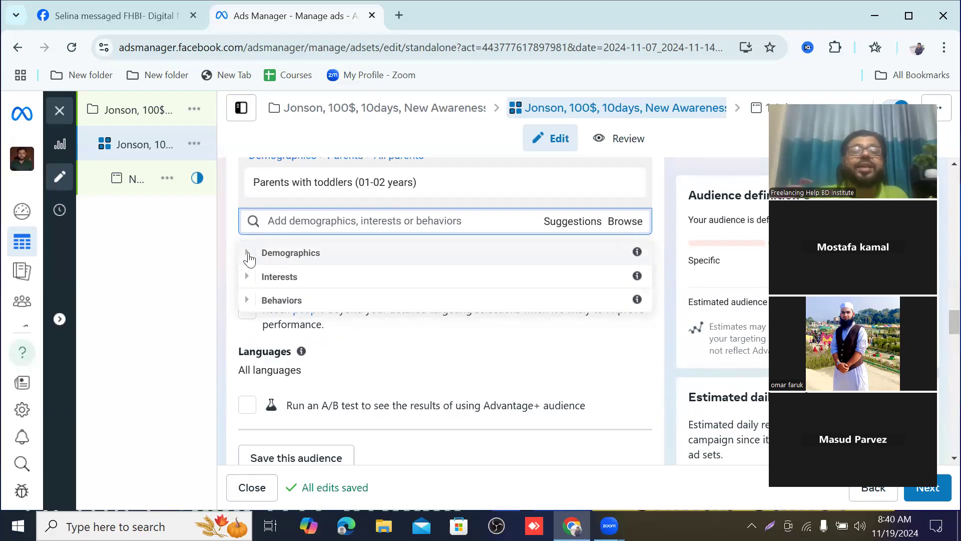
click(250, 258)
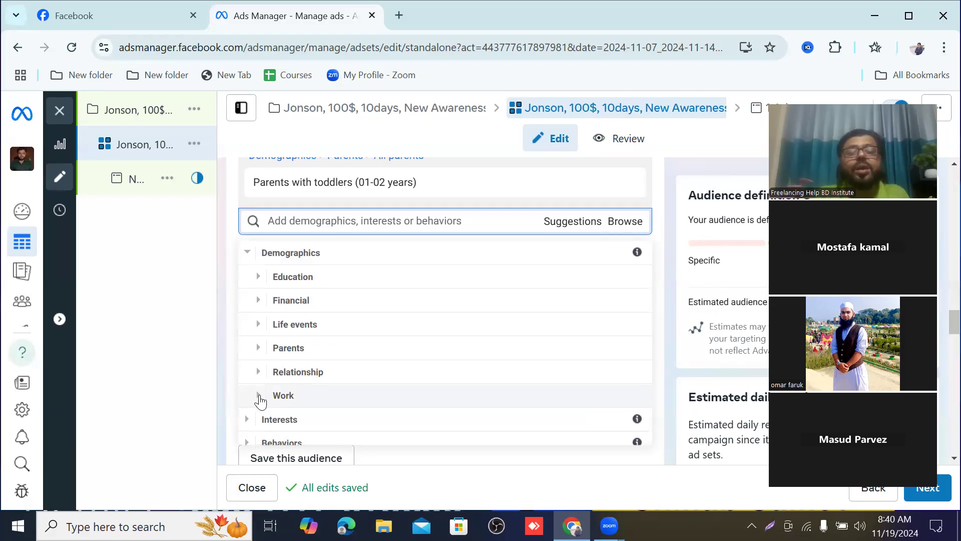
click(258, 396)
scroll(257, 399, down, 2)
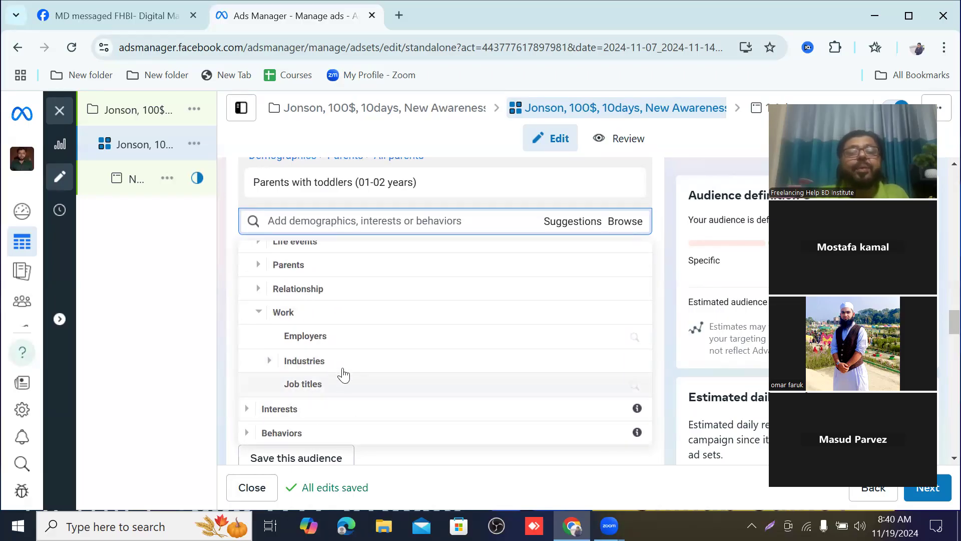
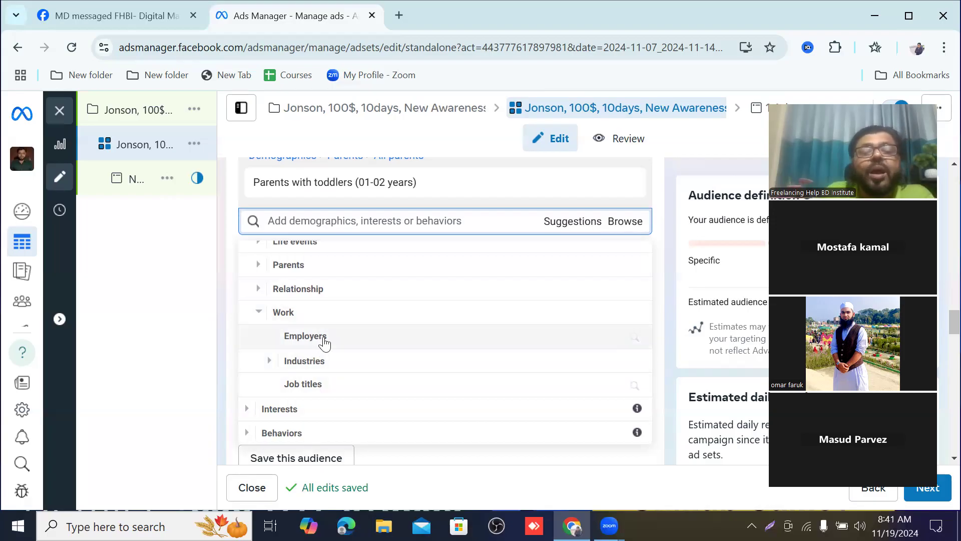
Step: Look at the employer search under Demographics > Work, then return to the category list
click(511, 338)
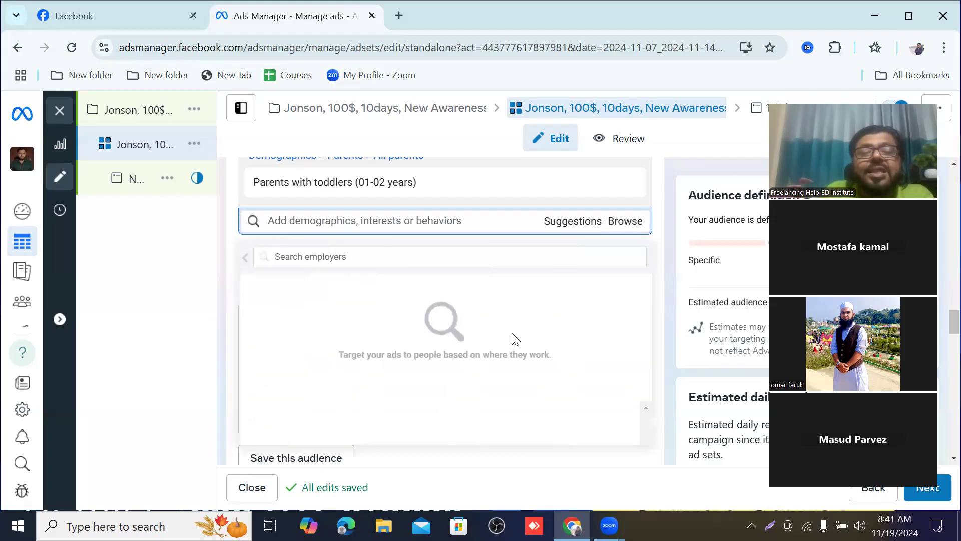
click(353, 256)
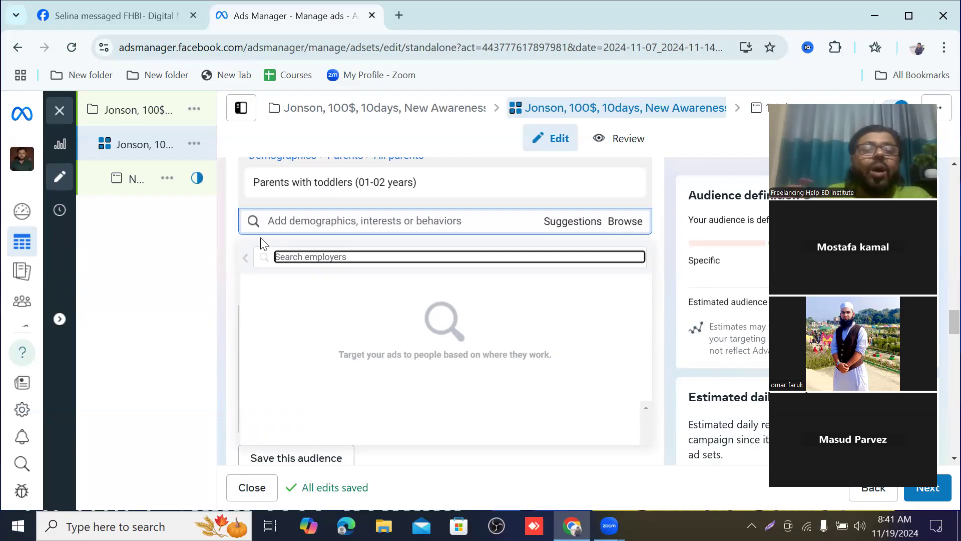
click(241, 260)
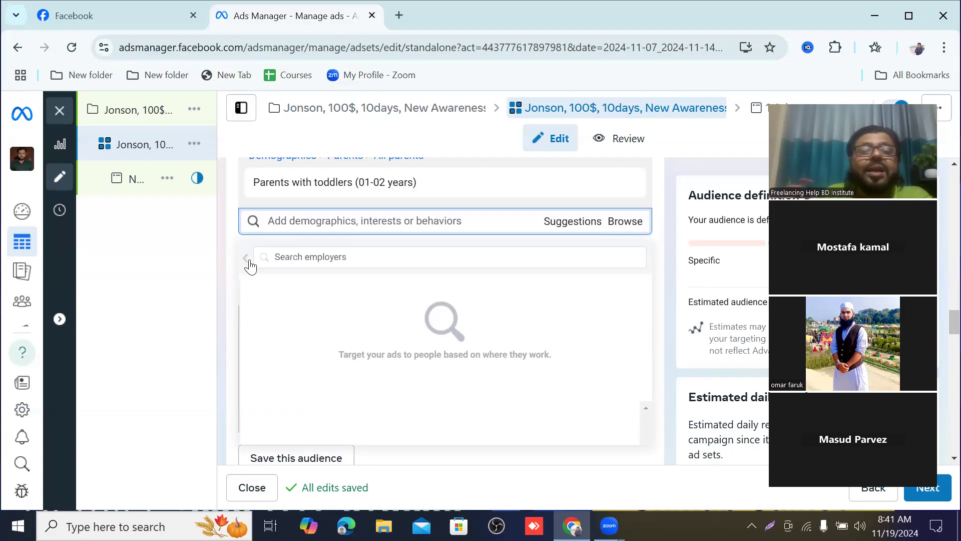
click(247, 259)
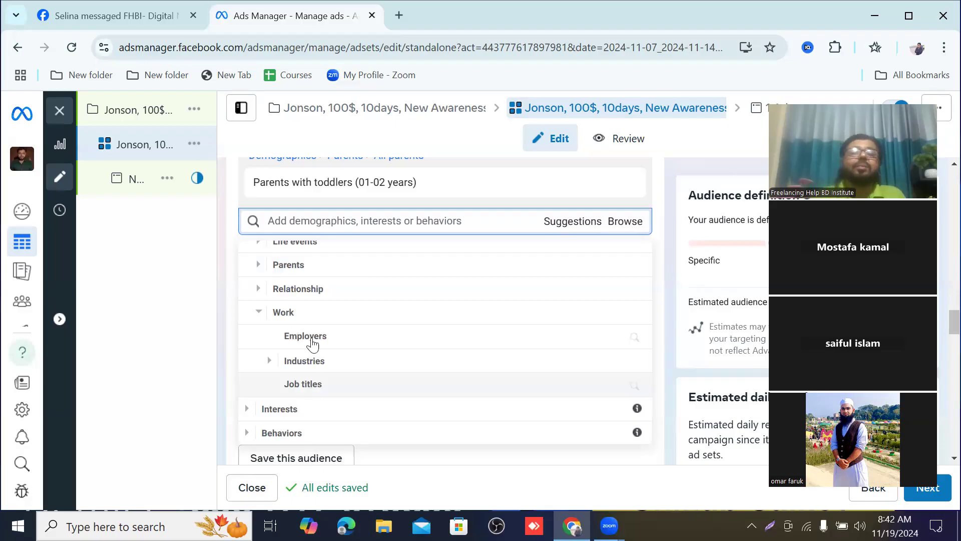
Step: Review the Demographics subcategories once more and collapse the Demographics category
scroll(321, 273, up, 2)
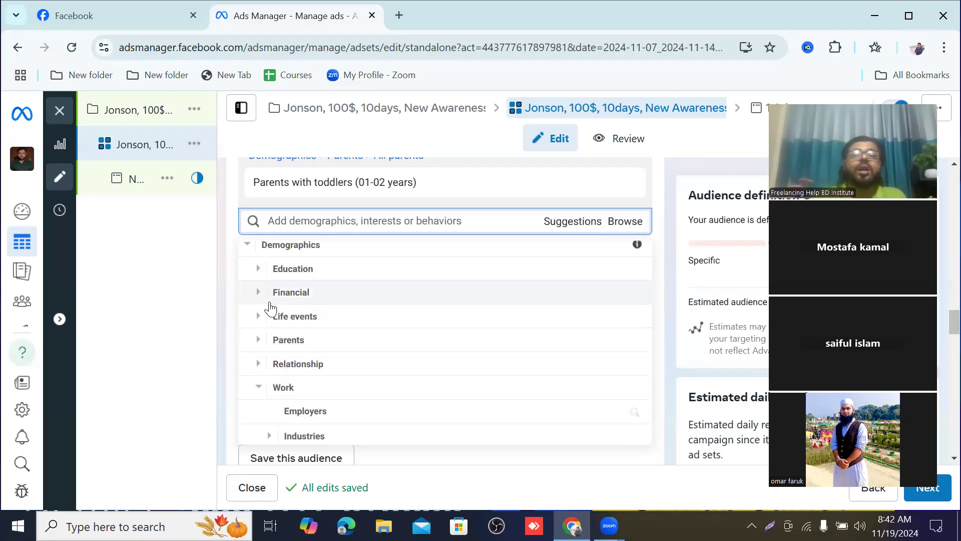
scroll(302, 299, down, 2)
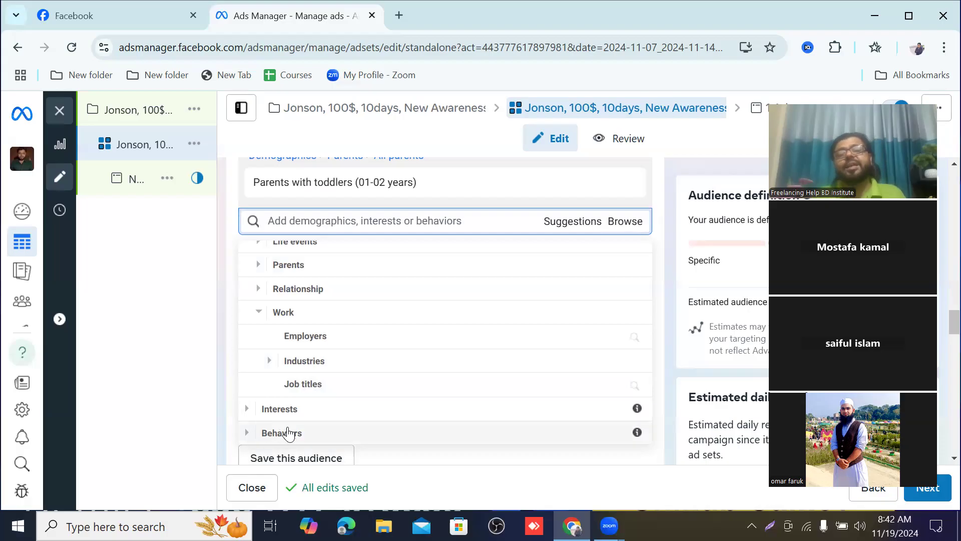
scroll(289, 334, up, 2)
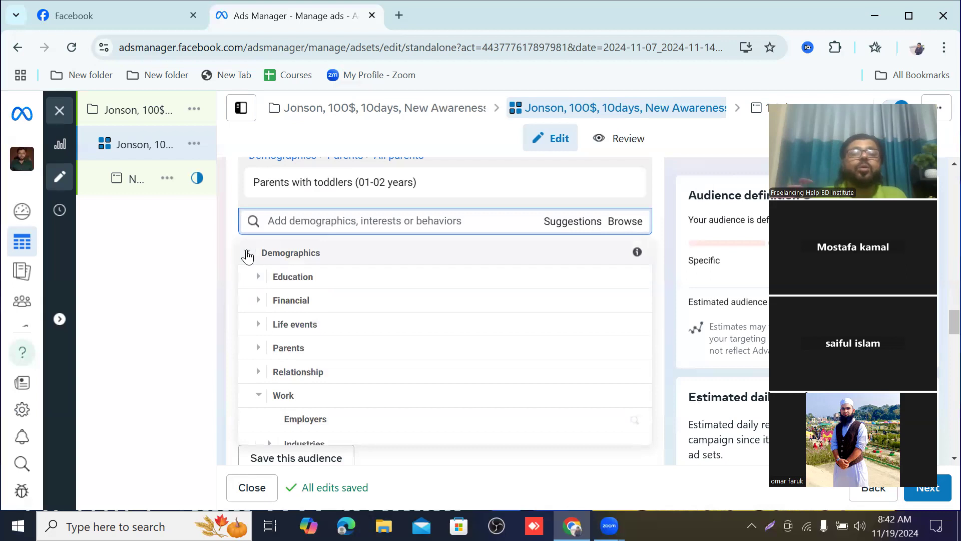
click(248, 254)
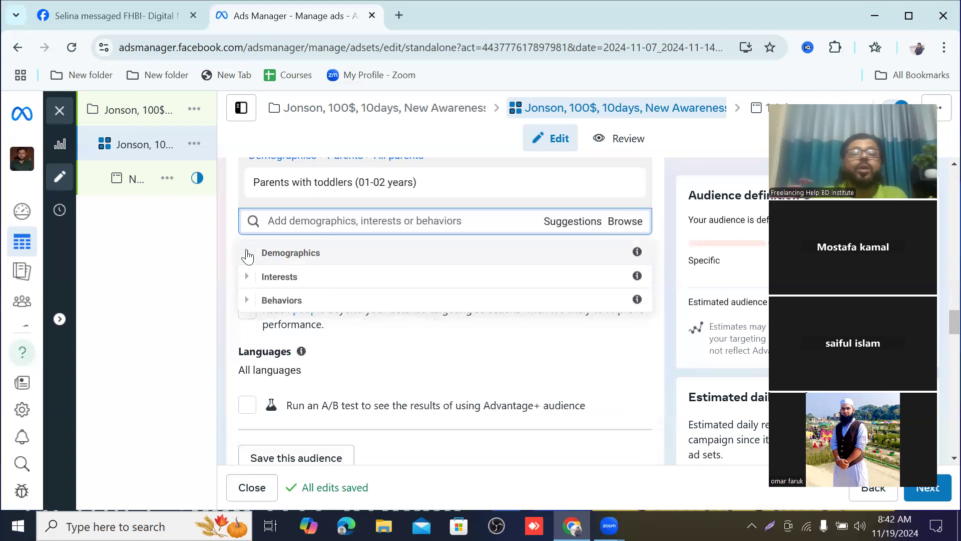
Step: Expand the Interests category and review its subcategories from Business and industry to Technology
click(278, 278)
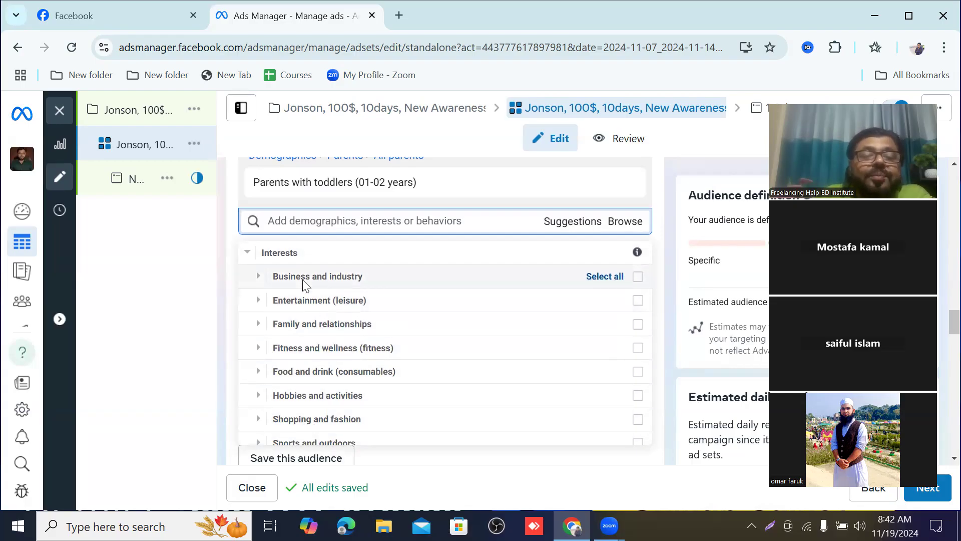
scroll(380, 365, down, 2)
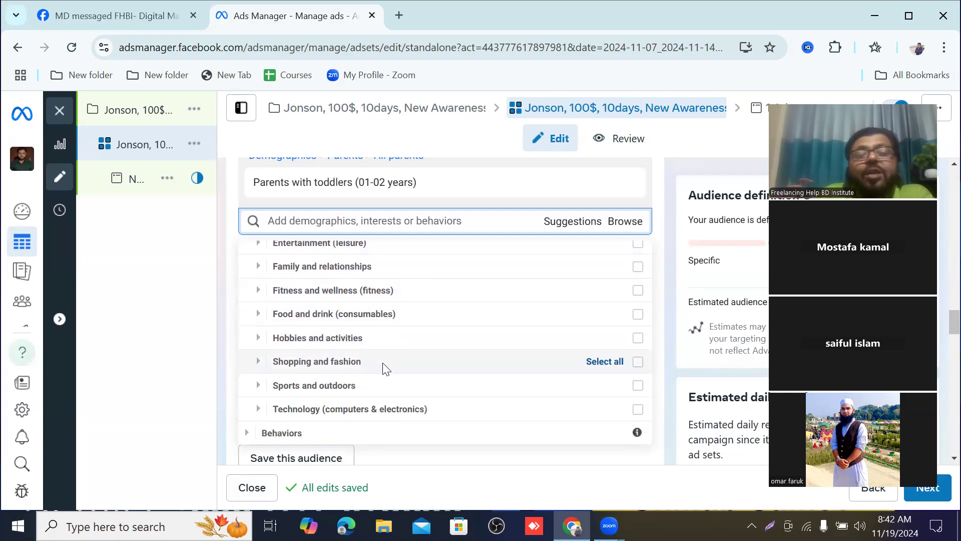
scroll(382, 363, up, 2)
scroll(382, 365, down, 2)
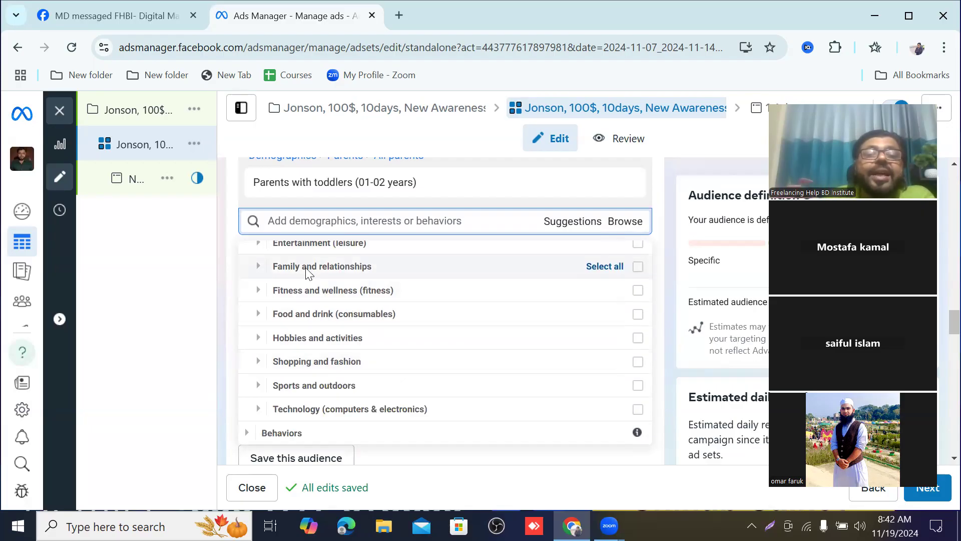
scroll(307, 273, up, 2)
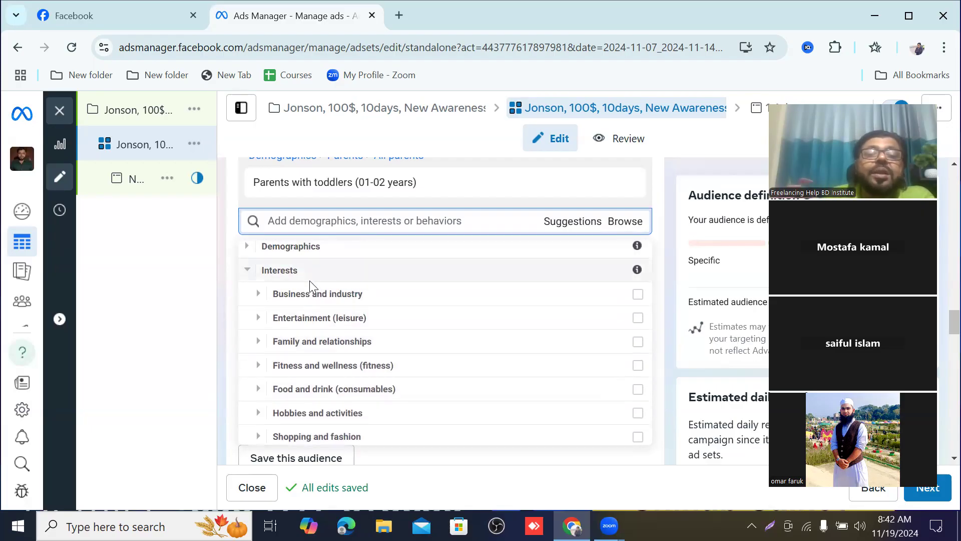
scroll(322, 306, down, 2)
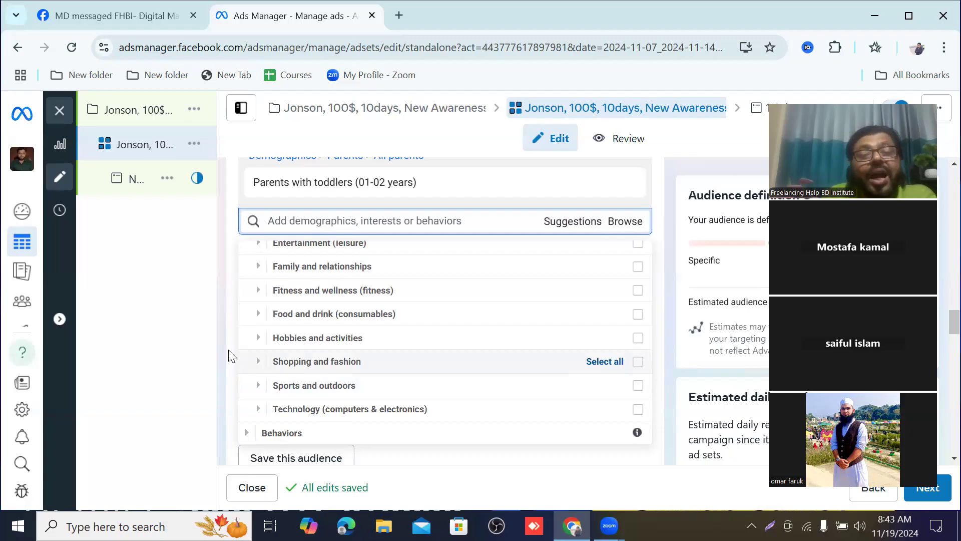
Step: Expand Interests > Shopping and fashion and examine the interest groups it contains
click(315, 361)
scroll(331, 375, down, 2)
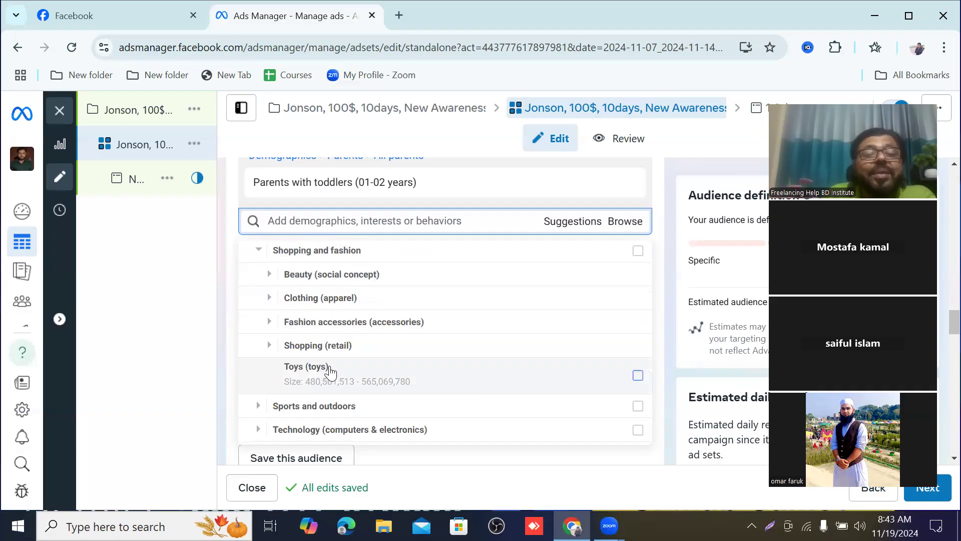
scroll(331, 375, up, 2)
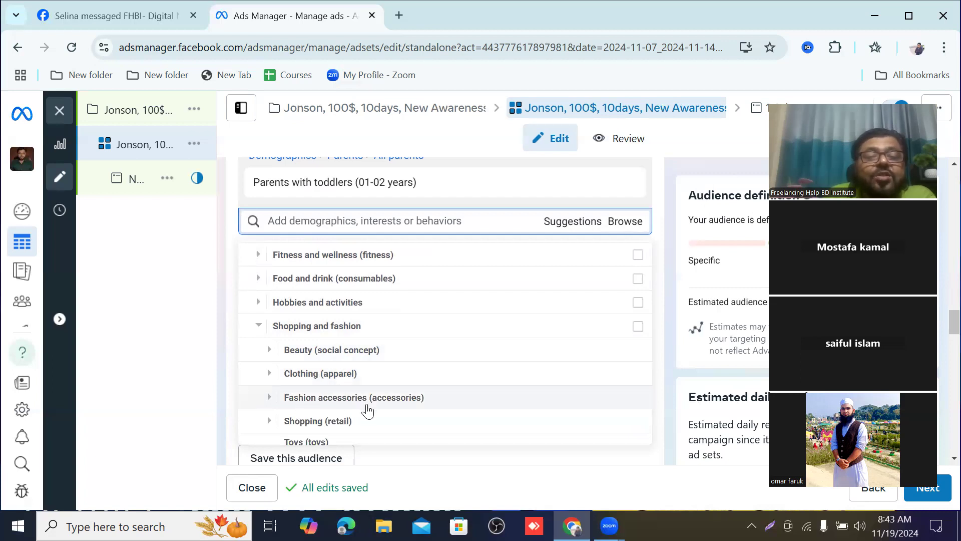
scroll(356, 407, down, 2)
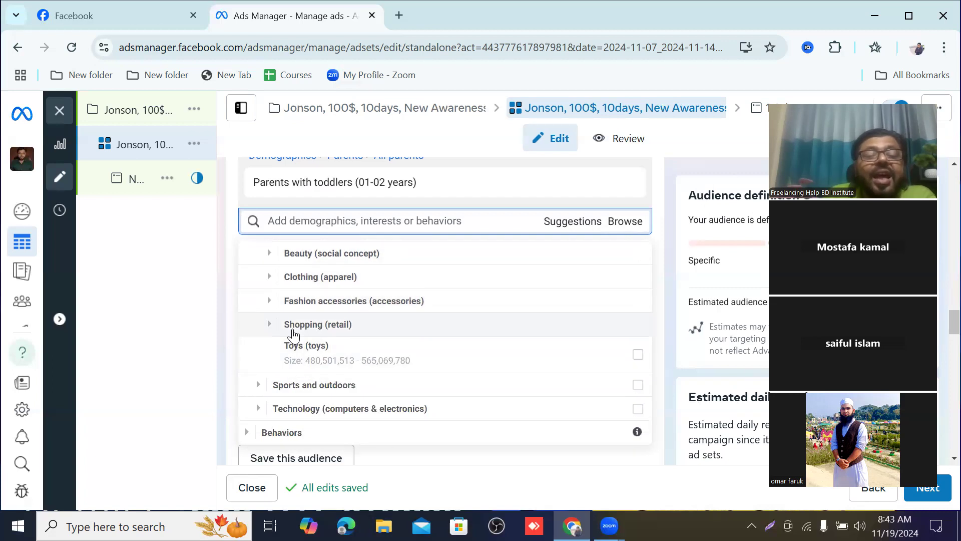
scroll(295, 353, up, 2)
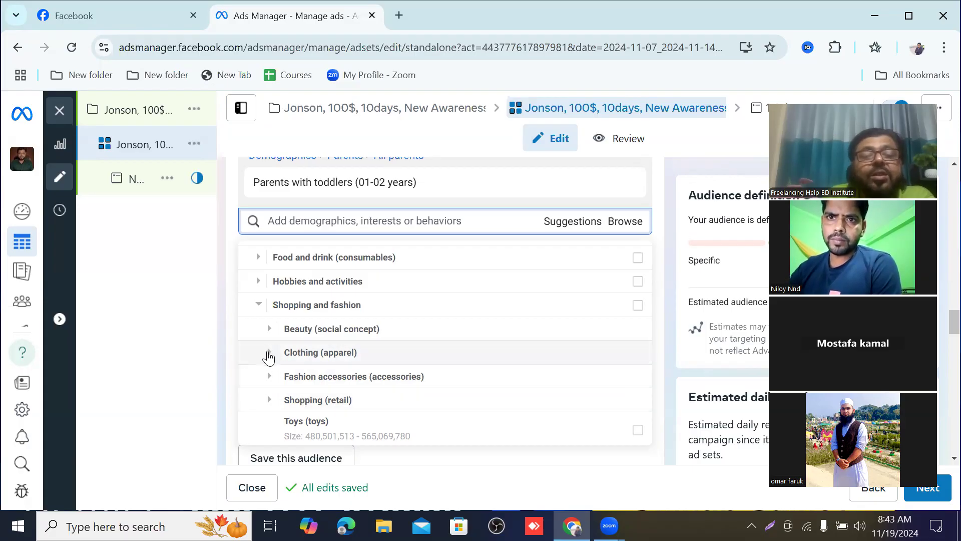
Step: Add the Men's clothing (apparel) interest from Shopping and fashion > Clothing (apparel) to the detailed targeting
click(269, 352)
scroll(273, 358, down, 2)
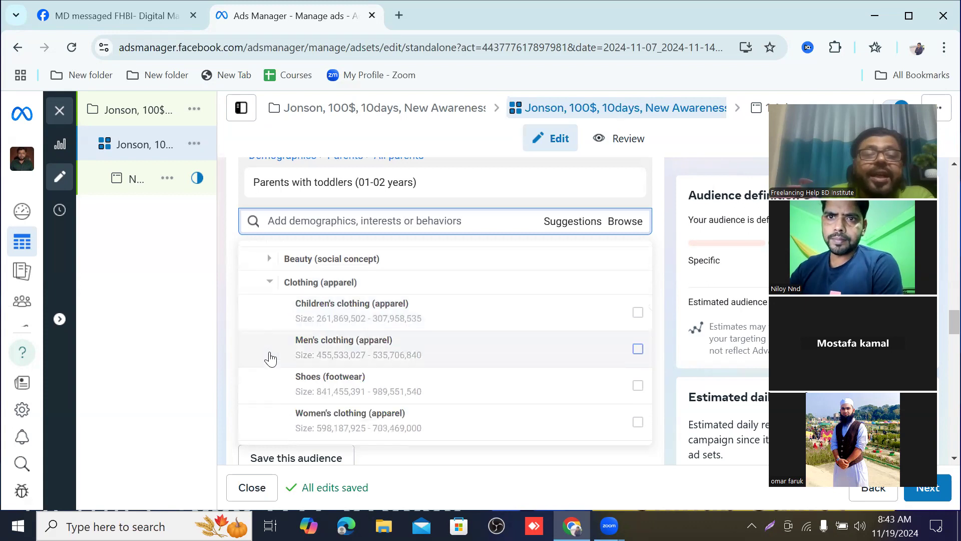
scroll(326, 346, up, 2)
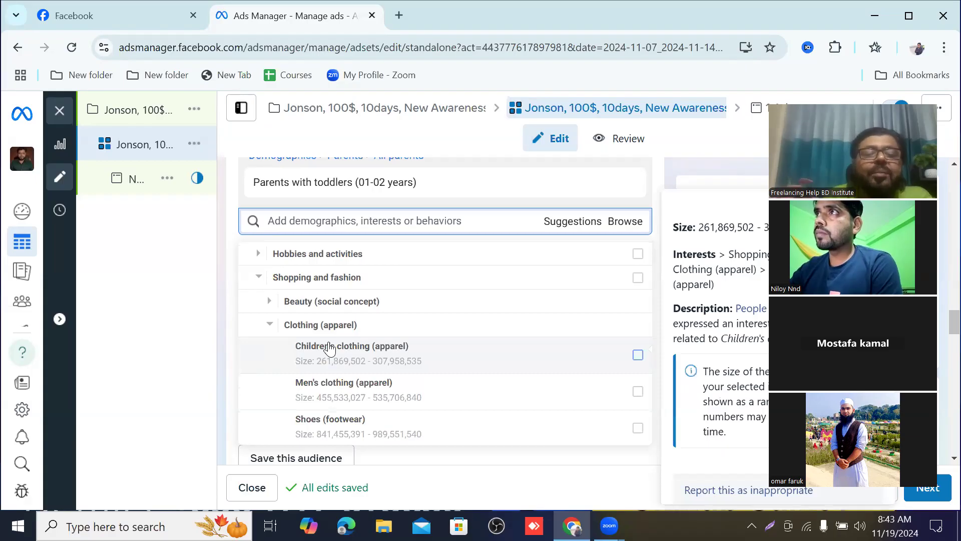
scroll(330, 348, down, 2)
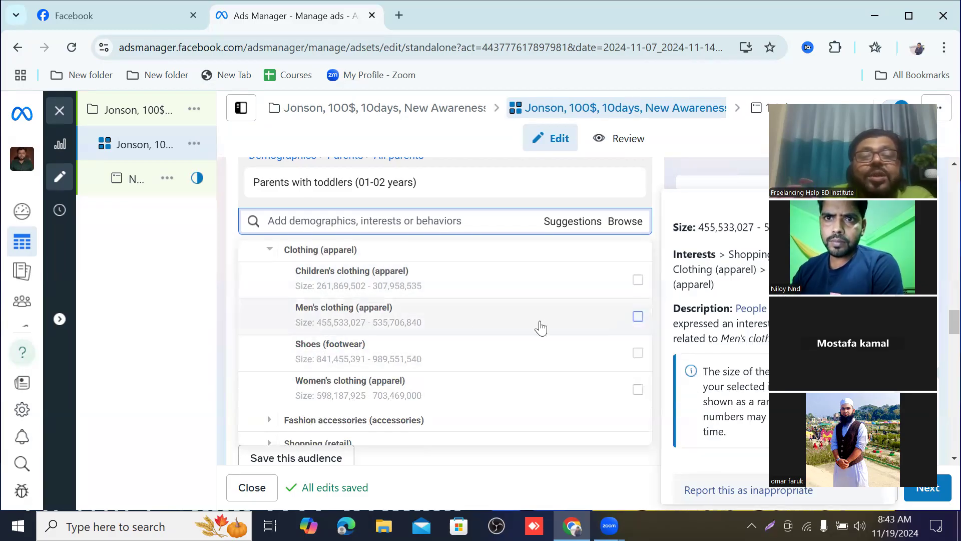
click(637, 317)
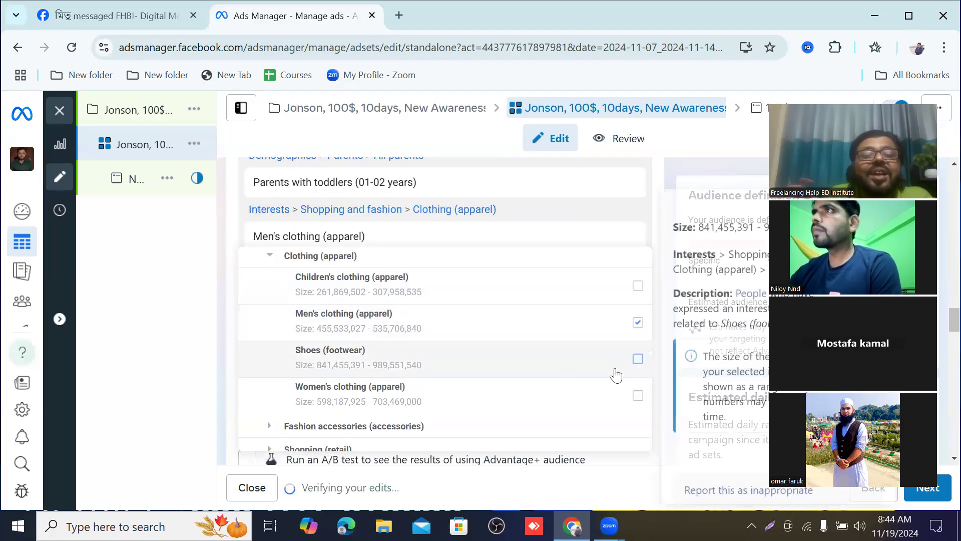
Step: Add the Dresses (apparel) interest from Shopping and fashion > Fashion accessories (accessories) to the detailed targeting
scroll(460, 352, up, 2)
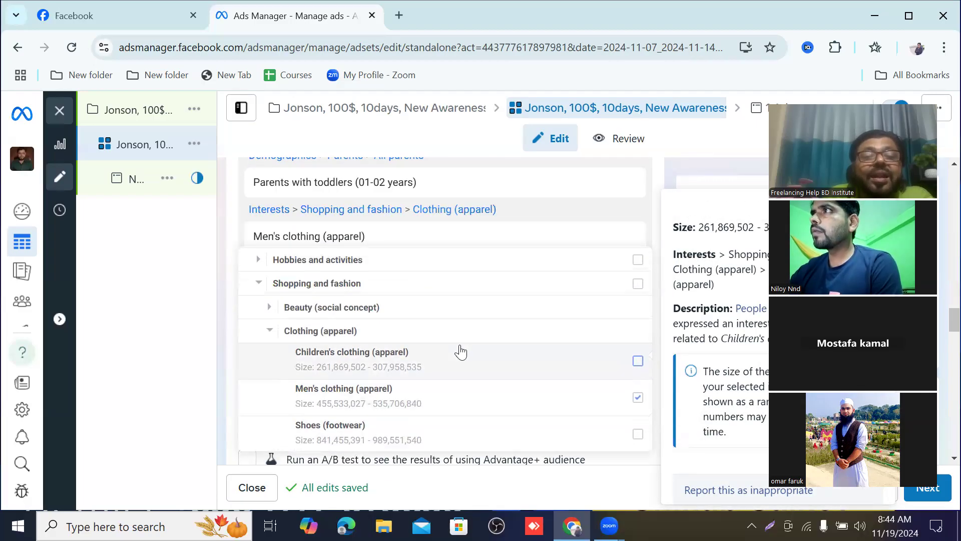
scroll(391, 362, down, 2)
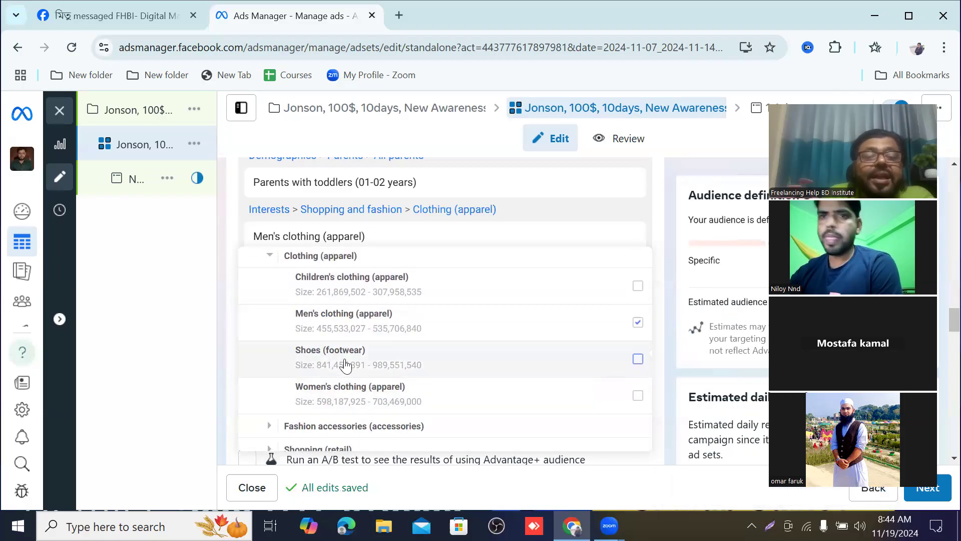
scroll(345, 364, down, 2)
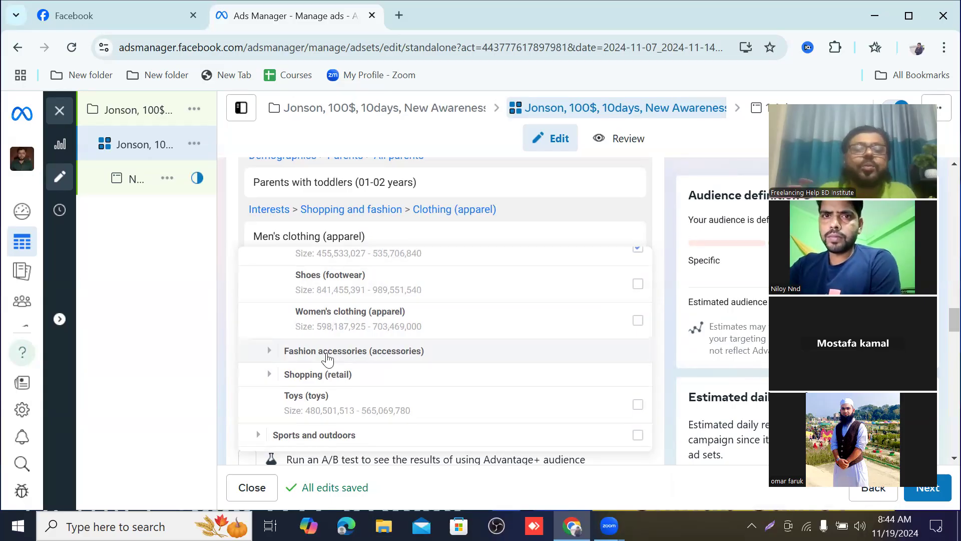
click(281, 352)
scroll(302, 356, up, 2)
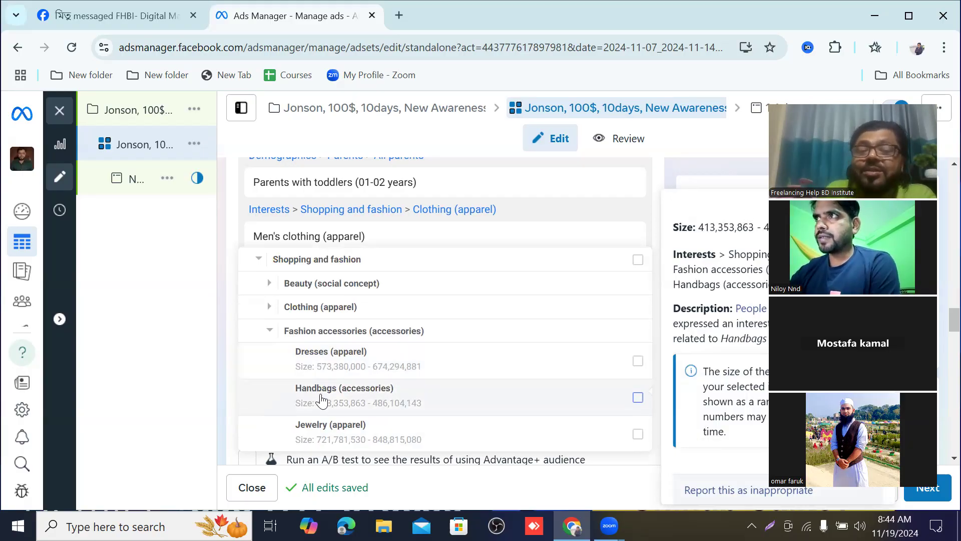
scroll(323, 395, down, 3)
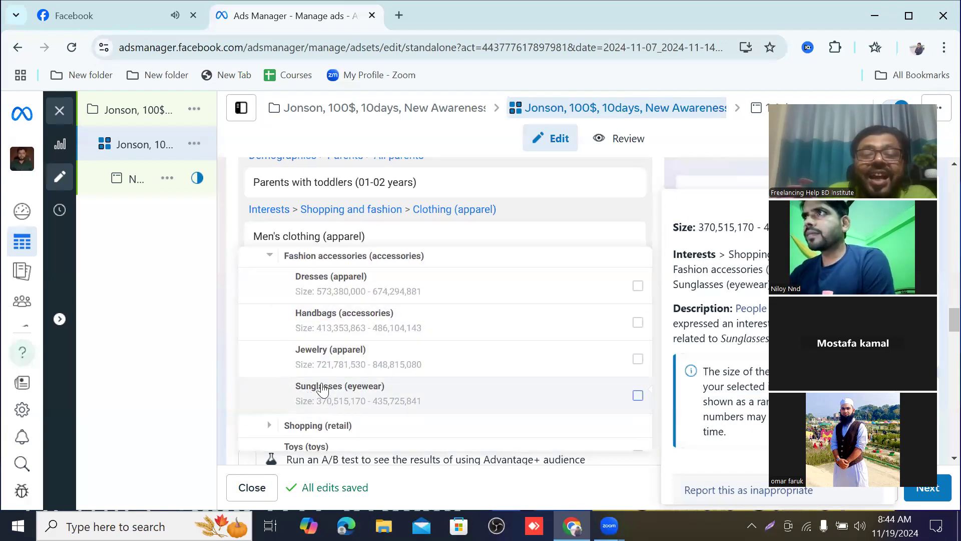
scroll(330, 388, up, 3)
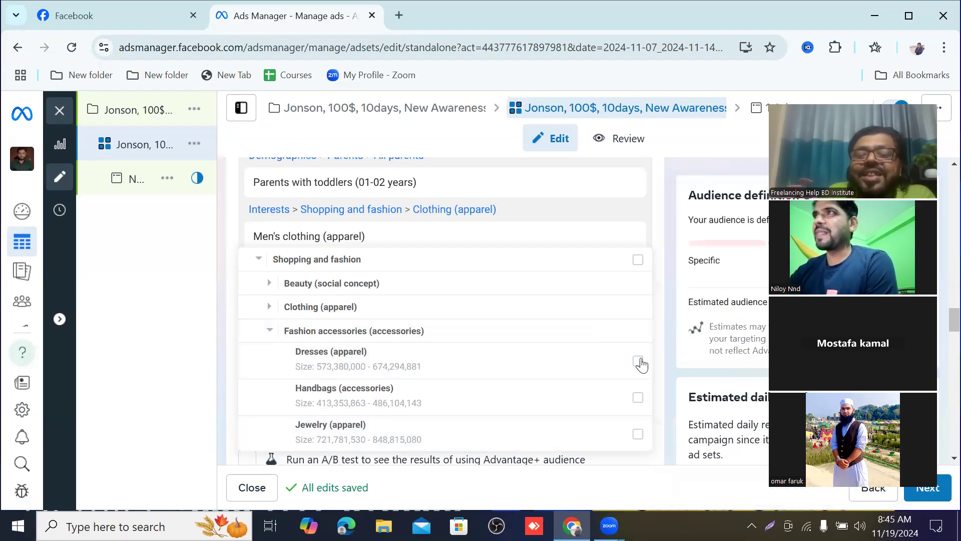
click(637, 361)
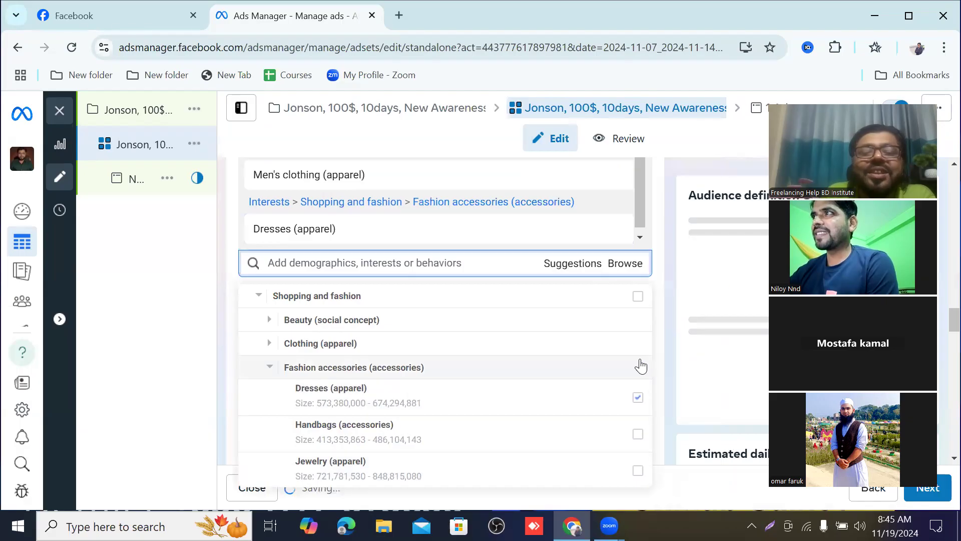
Step: Expand Shopping (retail) under Shopping and fashion and examine its interests, from Boutiques to Shopping malls
scroll(381, 361, down, 3)
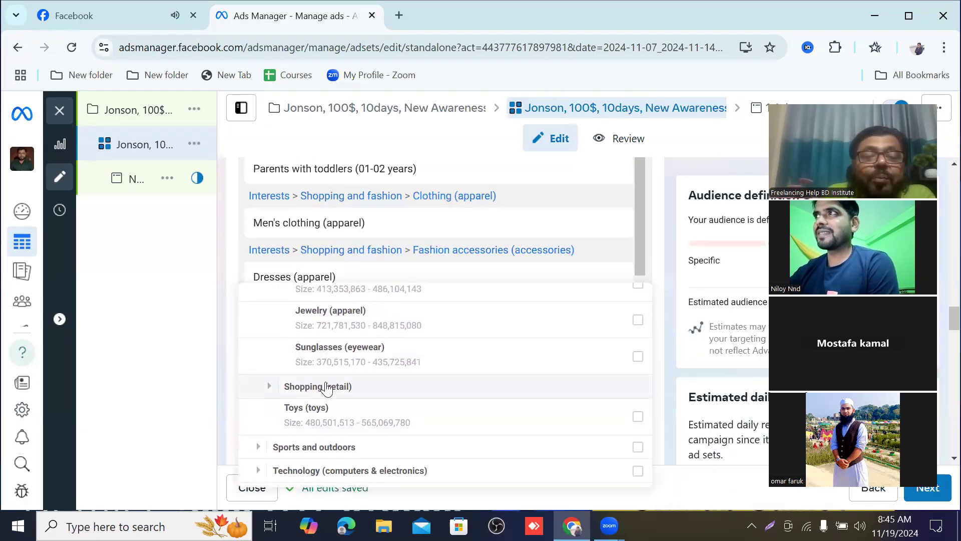
click(273, 387)
scroll(276, 391, down, 1)
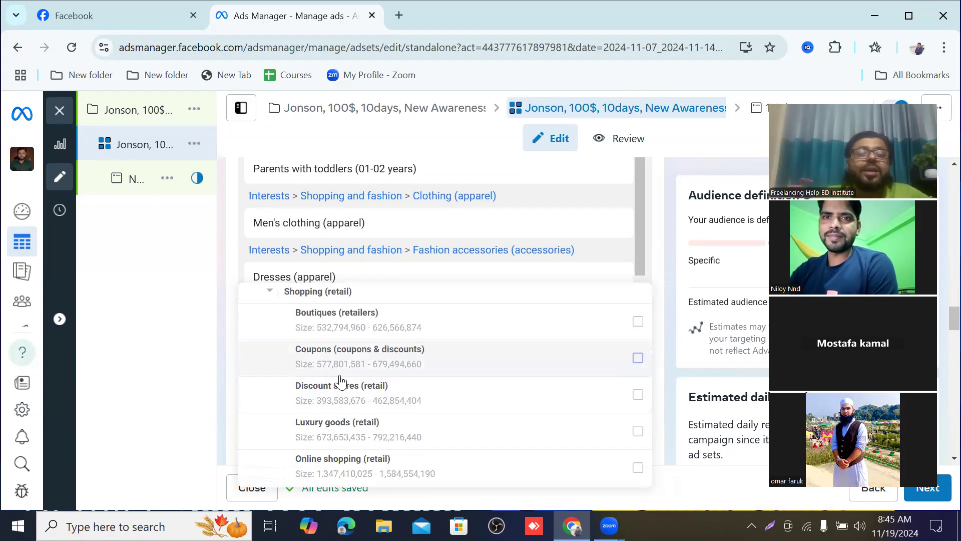
scroll(350, 388, up, 2)
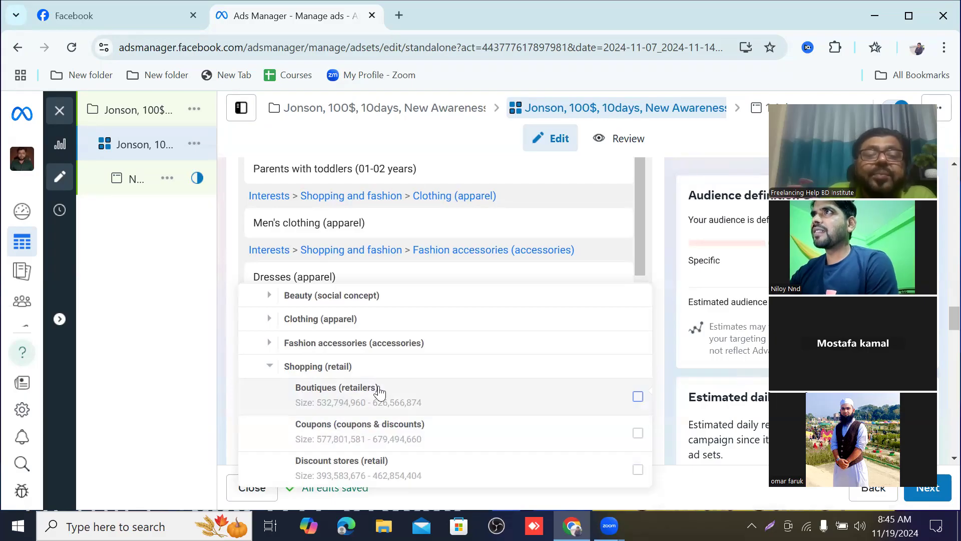
mouse_move(379, 393)
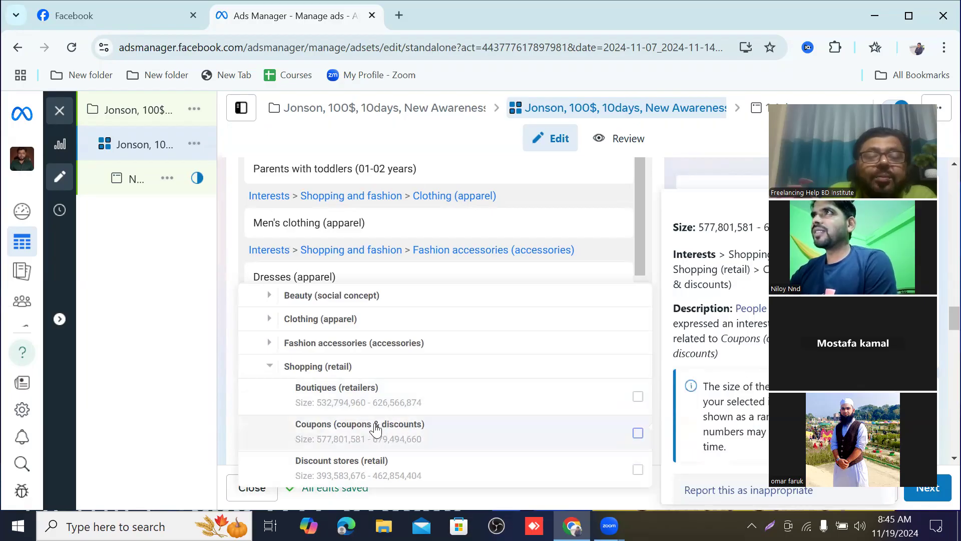
scroll(351, 415, down, 2)
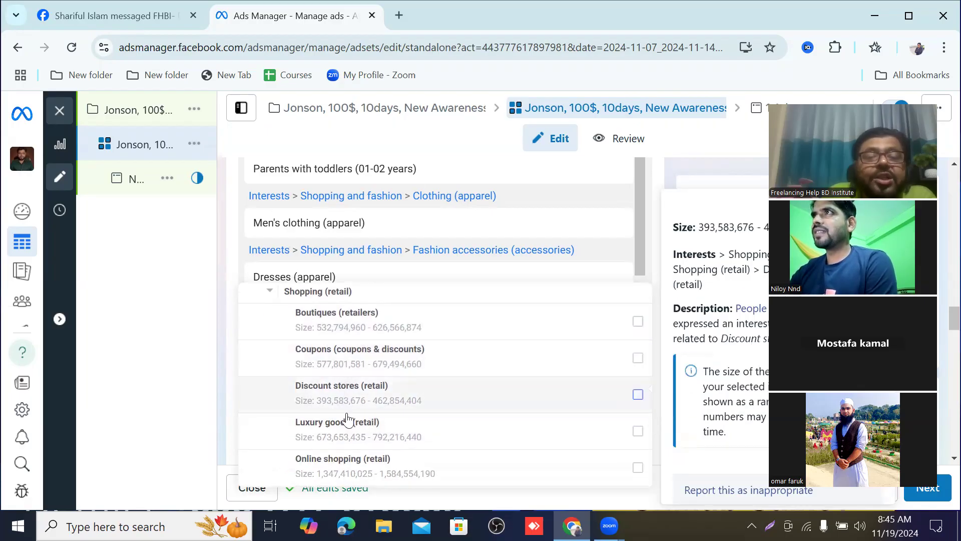
scroll(348, 428, down, 2)
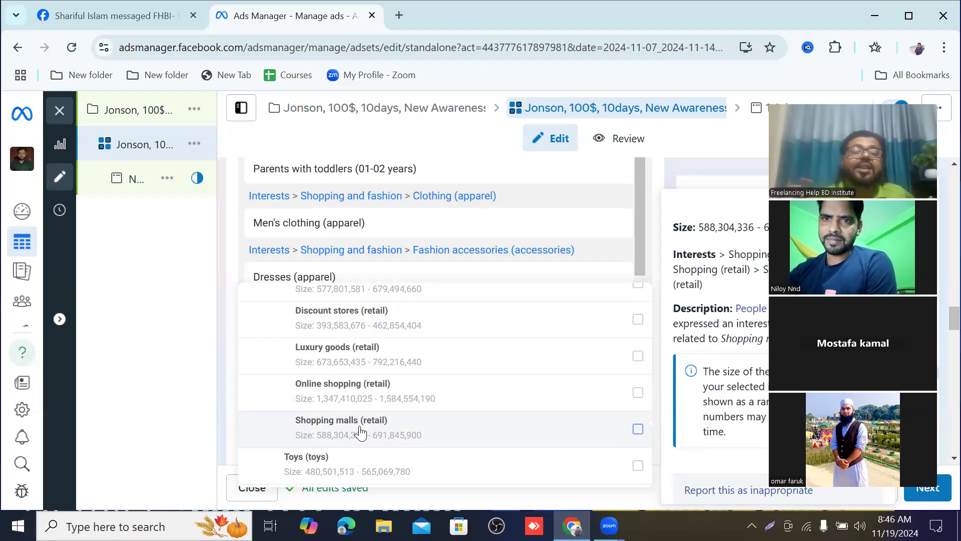
scroll(356, 426, down, 3)
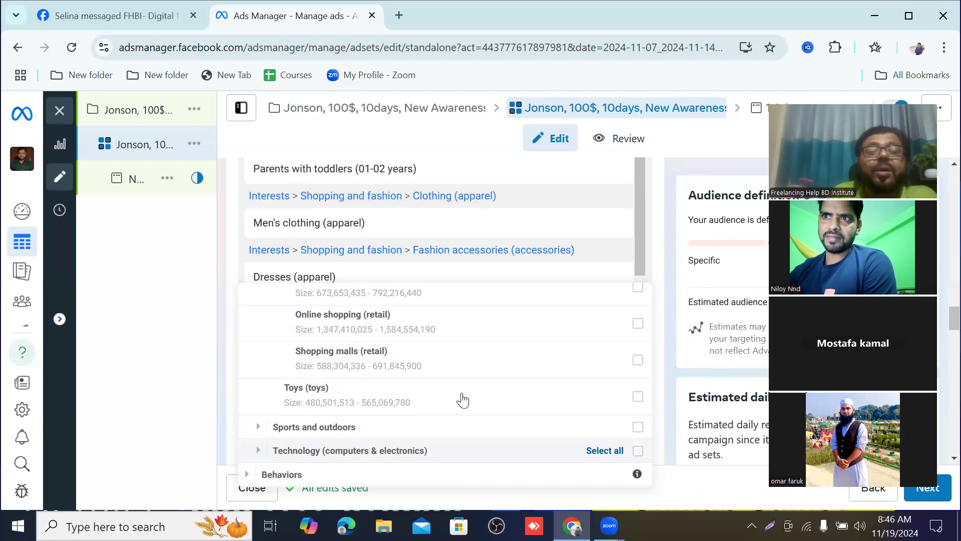
Step: Examine the Interests categories in the targeting list, from Business and industry to Technology, including the Shopping and fashion groups
scroll(455, 405, up, 4)
scroll(450, 403, up, 5)
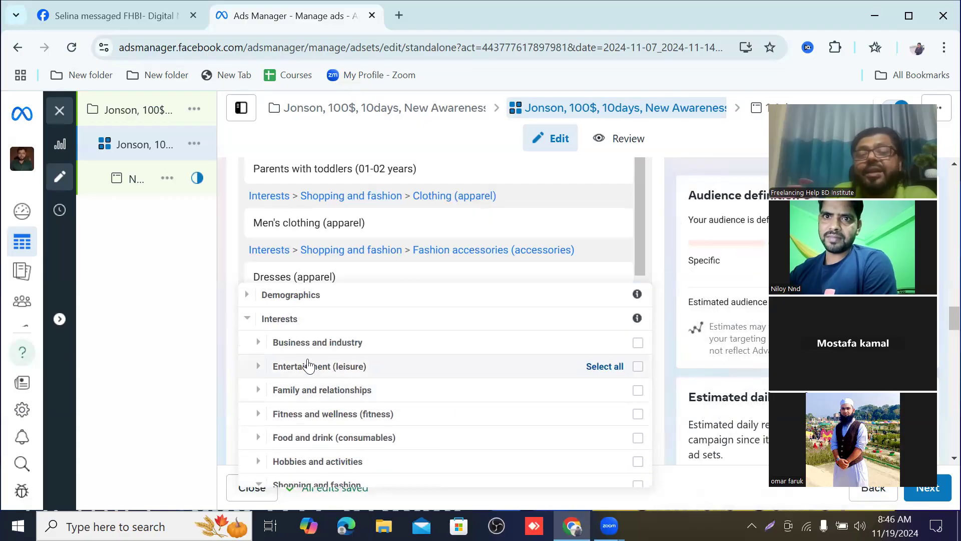
scroll(408, 404, down, 3)
scroll(360, 369, up, 2)
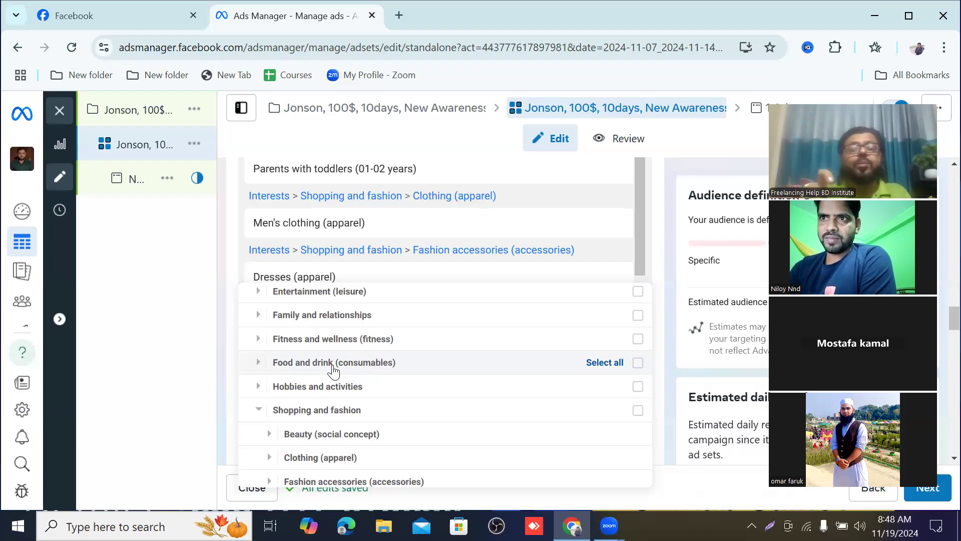
scroll(334, 371, down, 1)
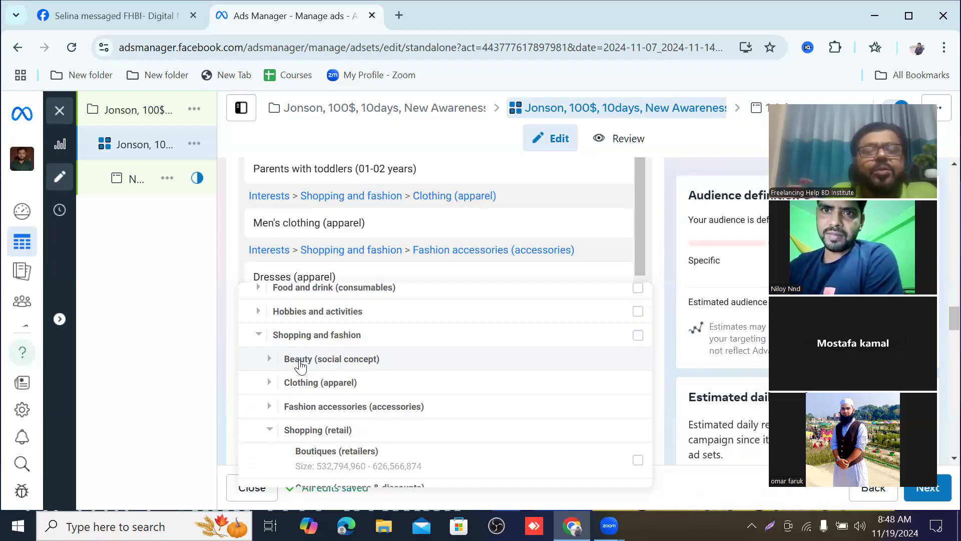
scroll(401, 380, down, 5)
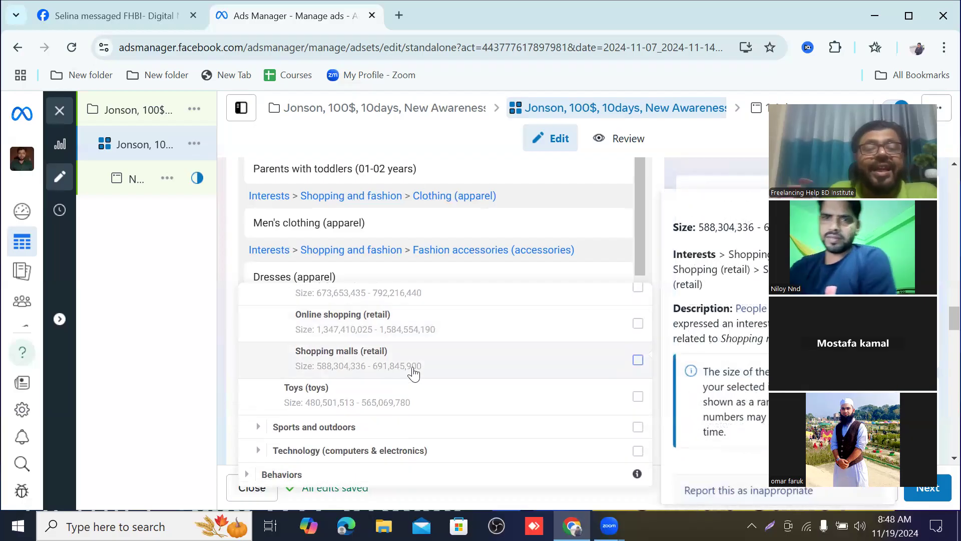
scroll(413, 373, up, 10)
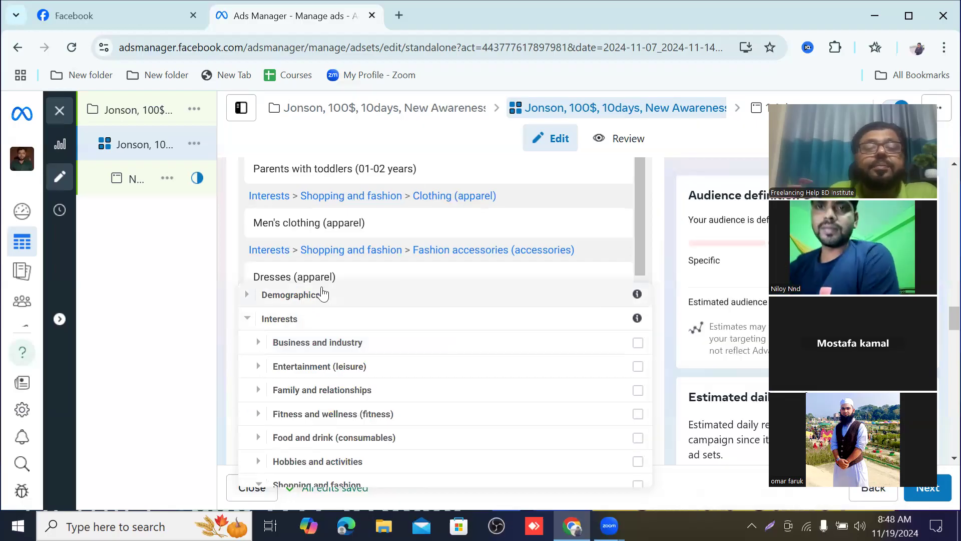
scroll(412, 323, down, 10)
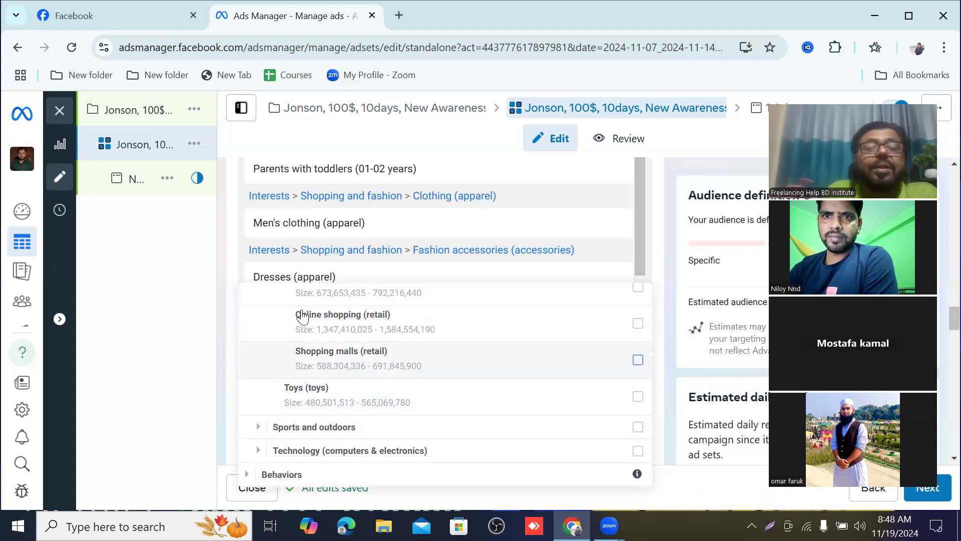
scroll(392, 329, up, 3)
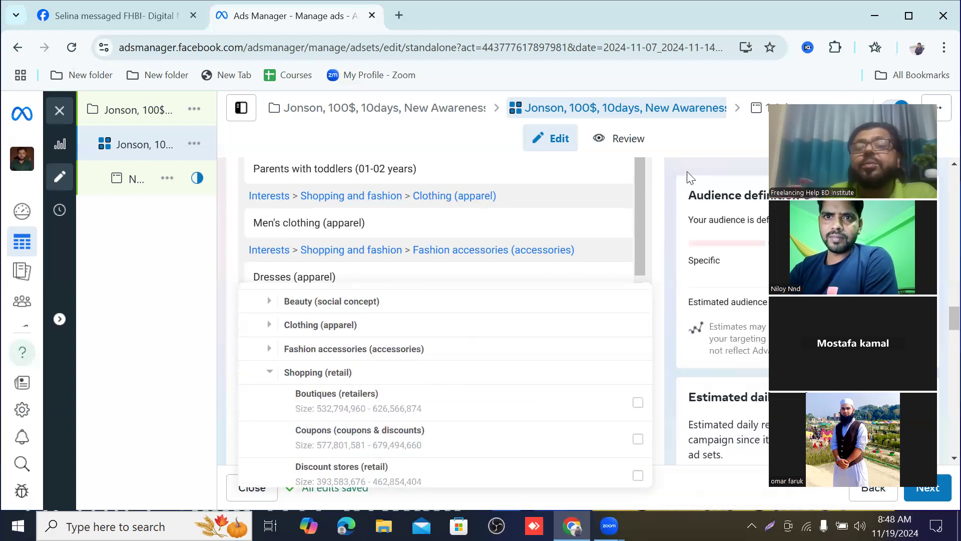
Step: Remove Parents with toddlers (01-02 years), Men's clothing (apparel) and Away from family from the detailed targeting
click(680, 191)
scroll(679, 191, up, 3)
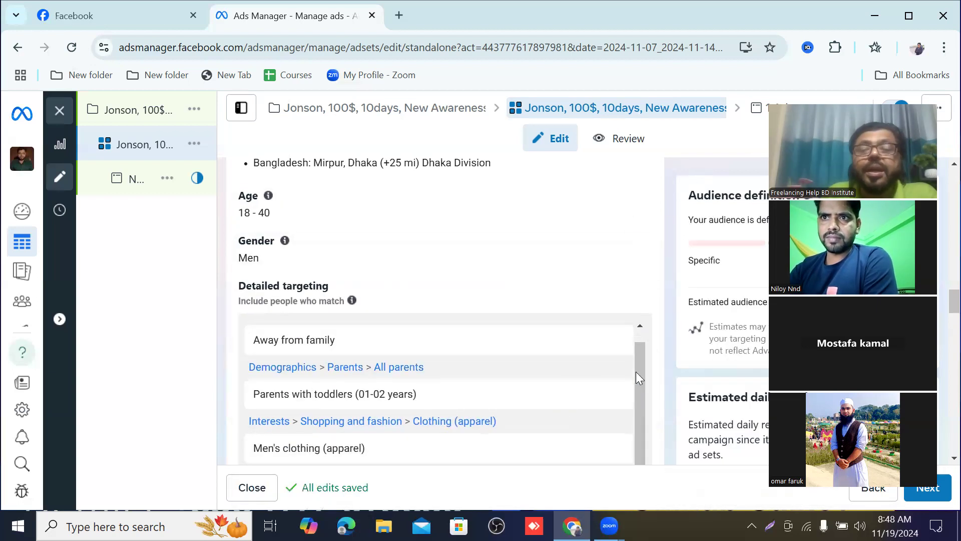
mouse_move(619, 398)
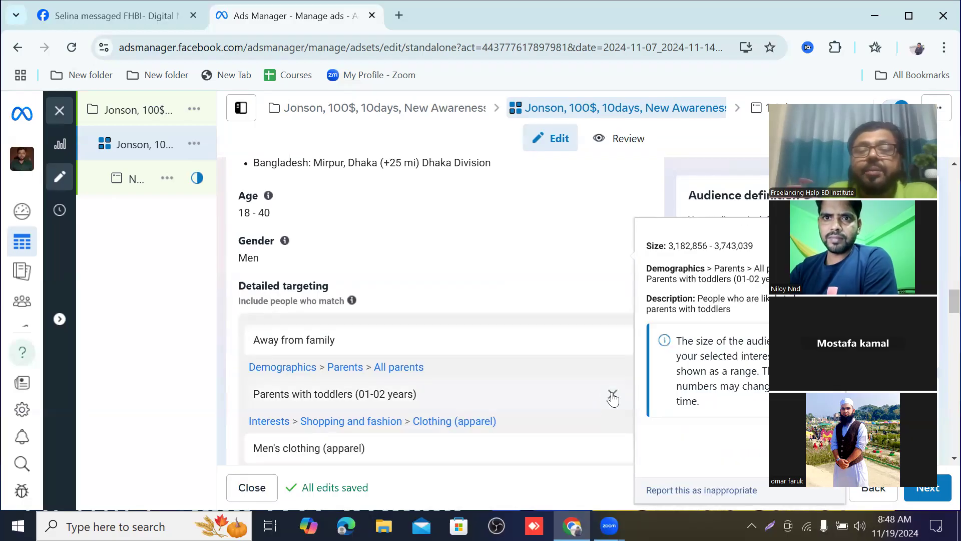
click(613, 394)
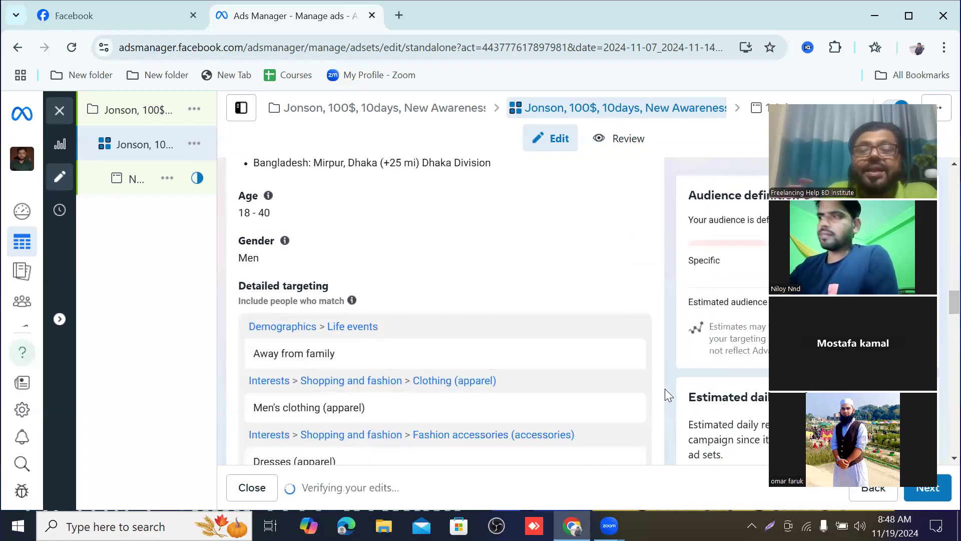
click(625, 384)
mouse_move(605, 349)
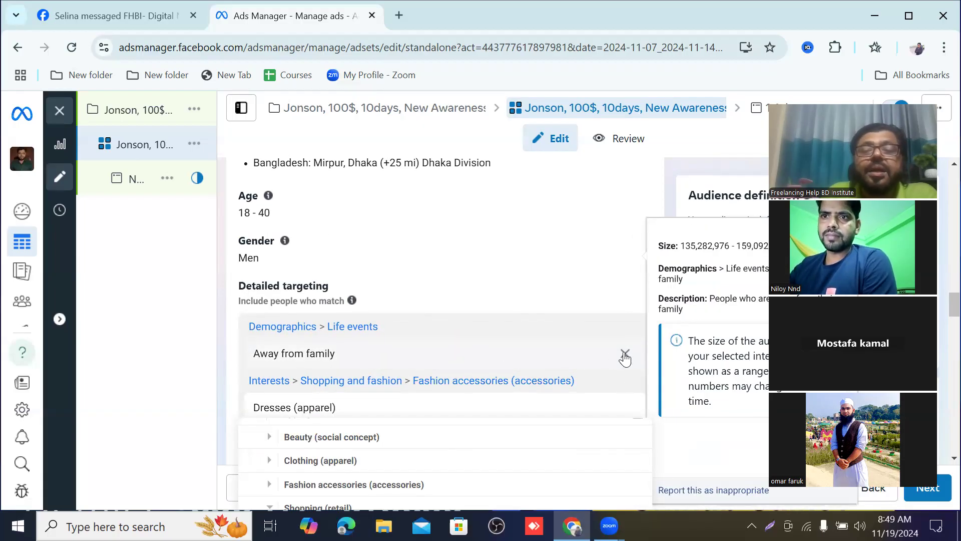
click(625, 354)
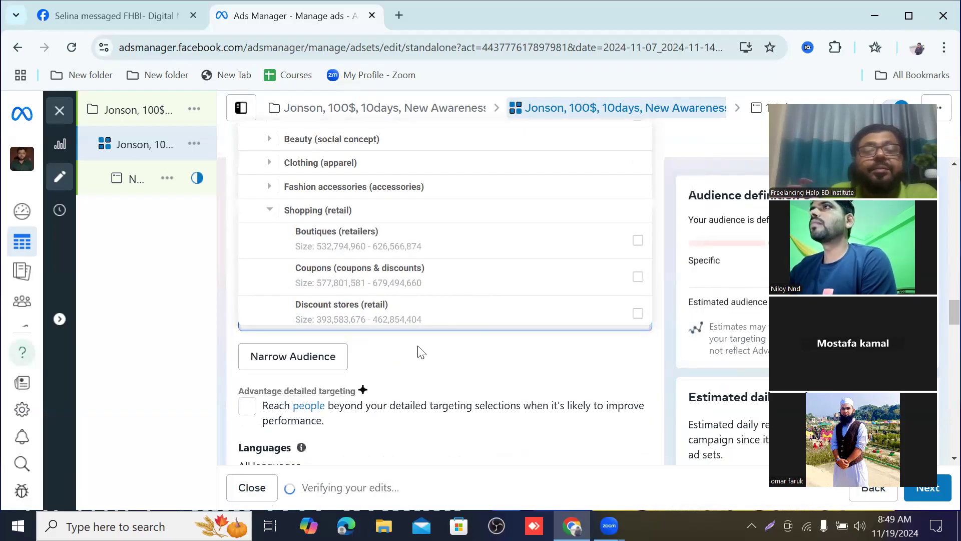
click(662, 309)
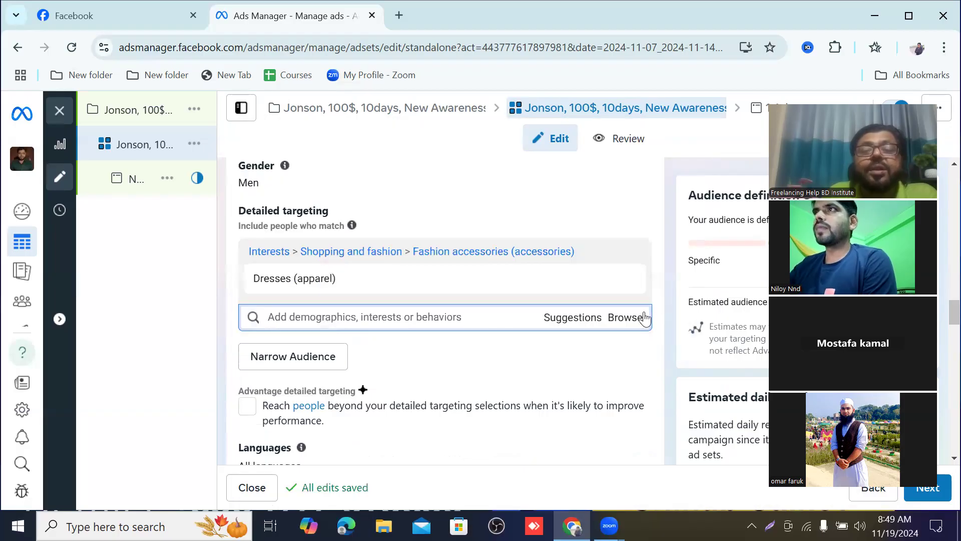
Step: Expand Behaviors in the targeting list and examine its categories, from Anniversary to Travel
click(621, 323)
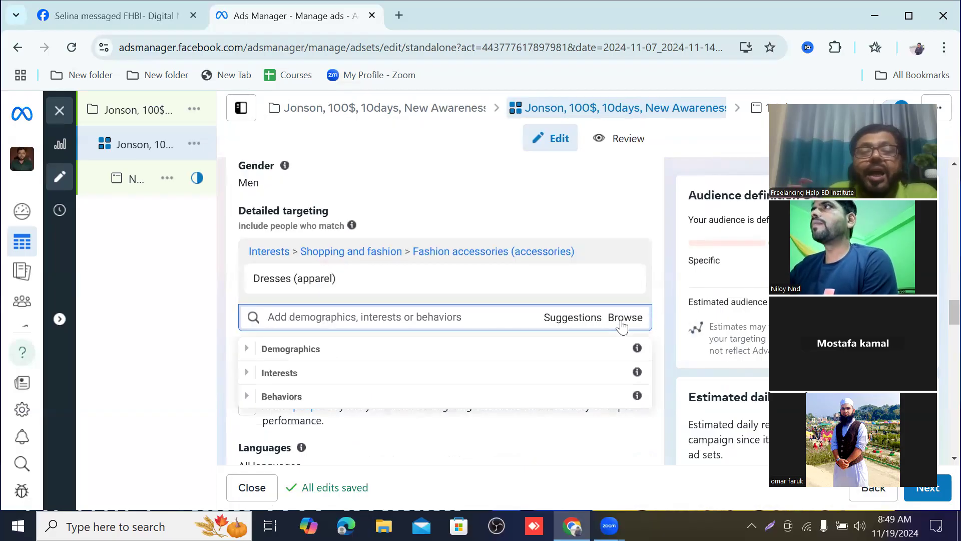
click(290, 400)
scroll(417, 423, down, 2)
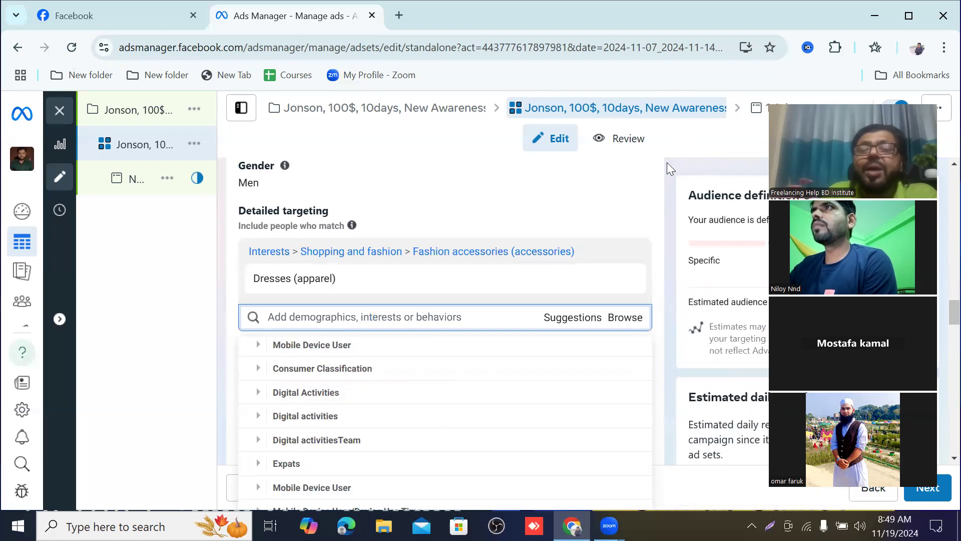
scroll(671, 173, down, 3)
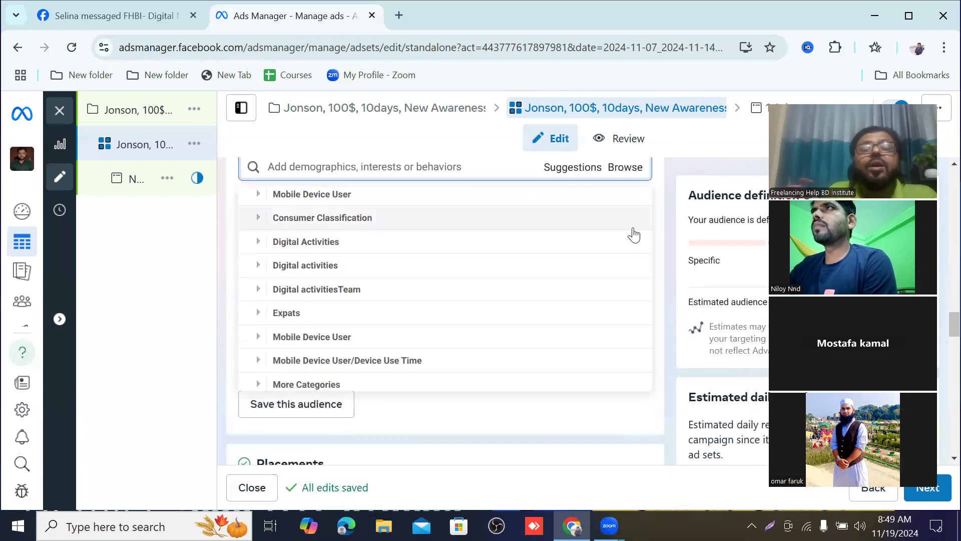
scroll(633, 339, up, 2)
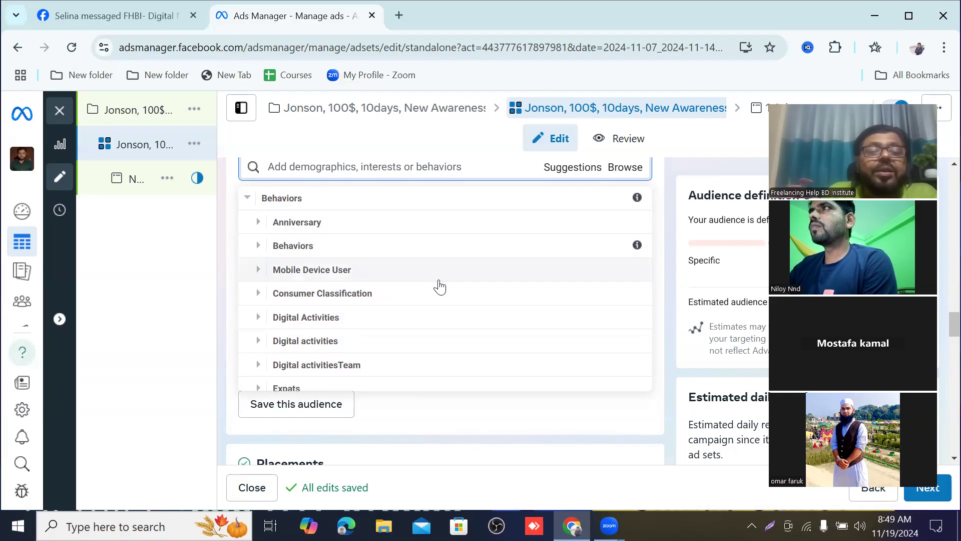
scroll(440, 287, down, 2)
scroll(441, 288, down, 2)
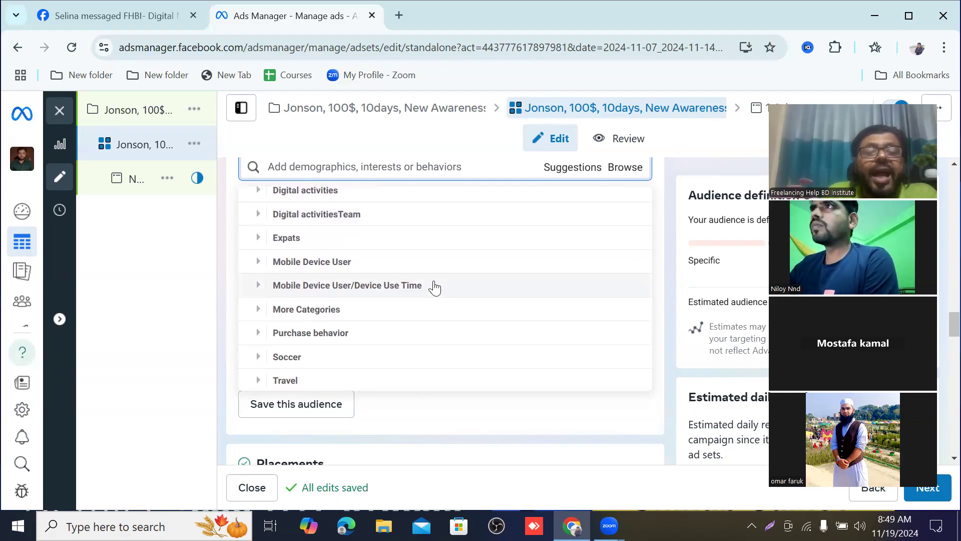
scroll(434, 287, down, 1)
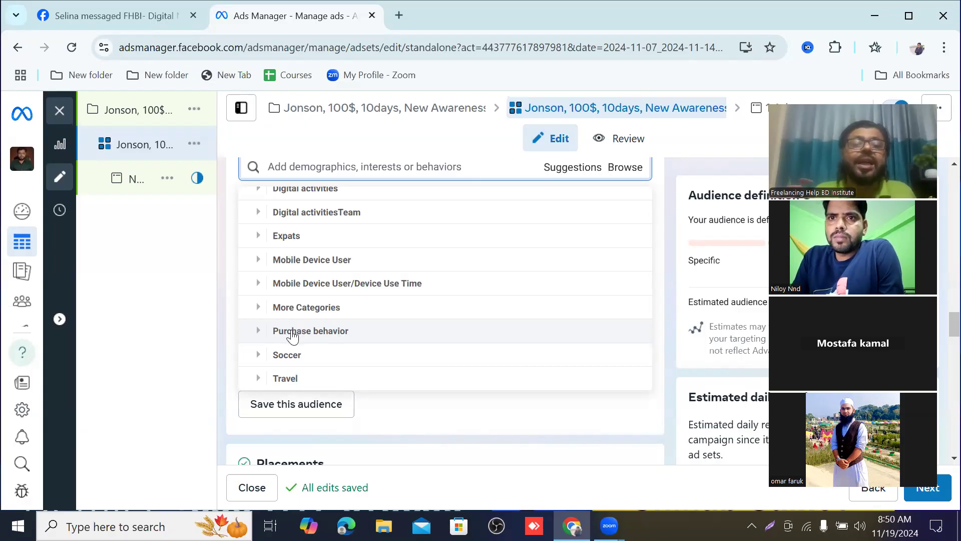
Step: Add the Engaged Shoppers segment from Behaviors > Purchase behavior to the detailed targeting
click(319, 332)
mouse_move(318, 333)
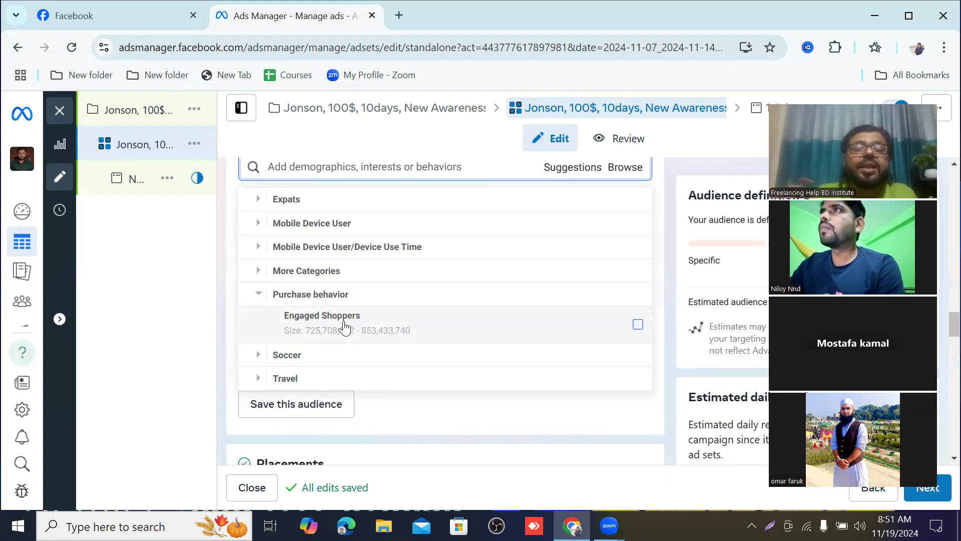
mouse_move(346, 326)
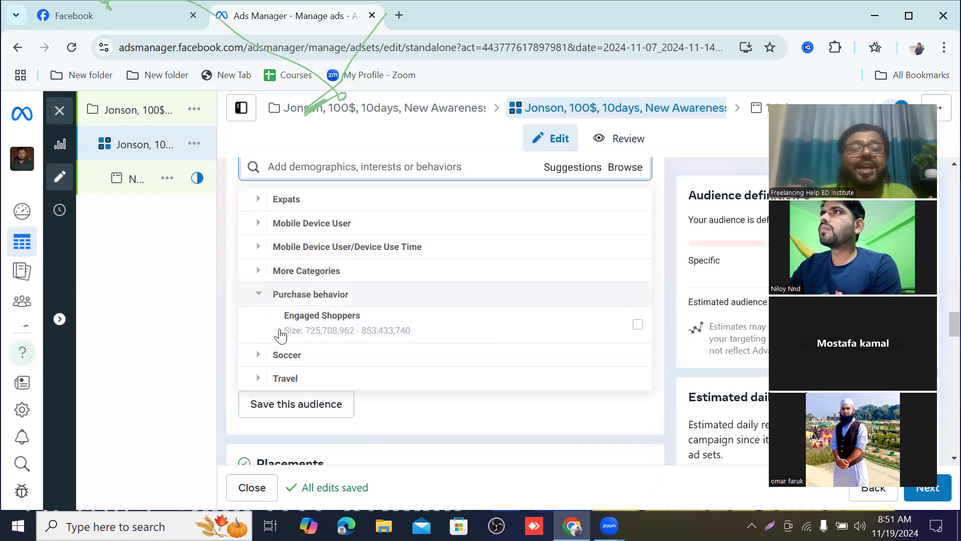
mouse_move(425, 317)
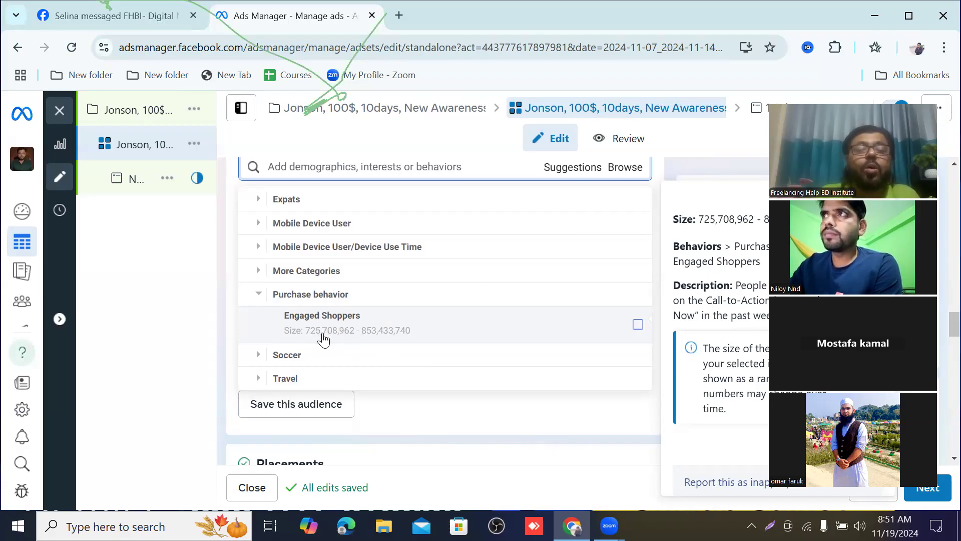
click(637, 326)
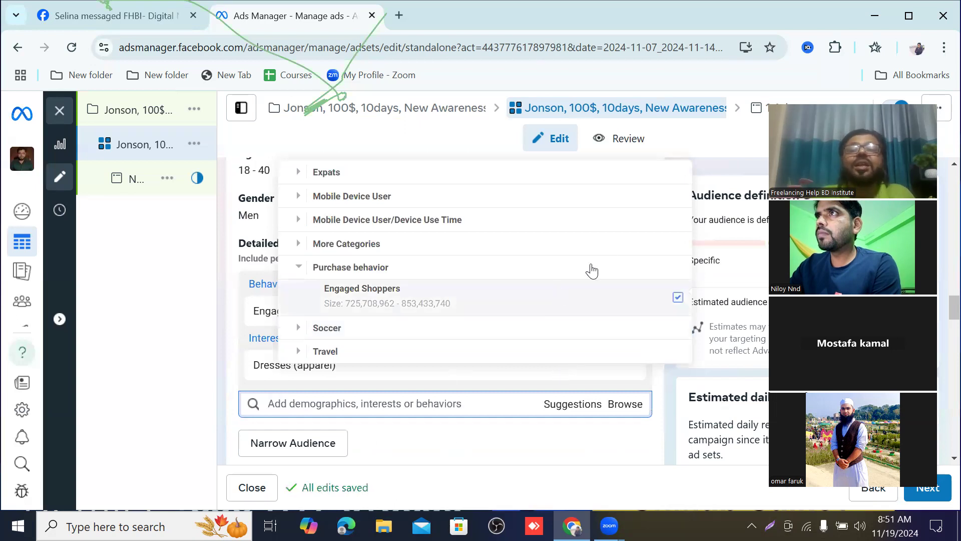
click(700, 159)
Step: Review the audience's location, age and gender settings and the Demographics, Interests and Behaviors categories available for targeting
scroll(700, 157, up, 1)
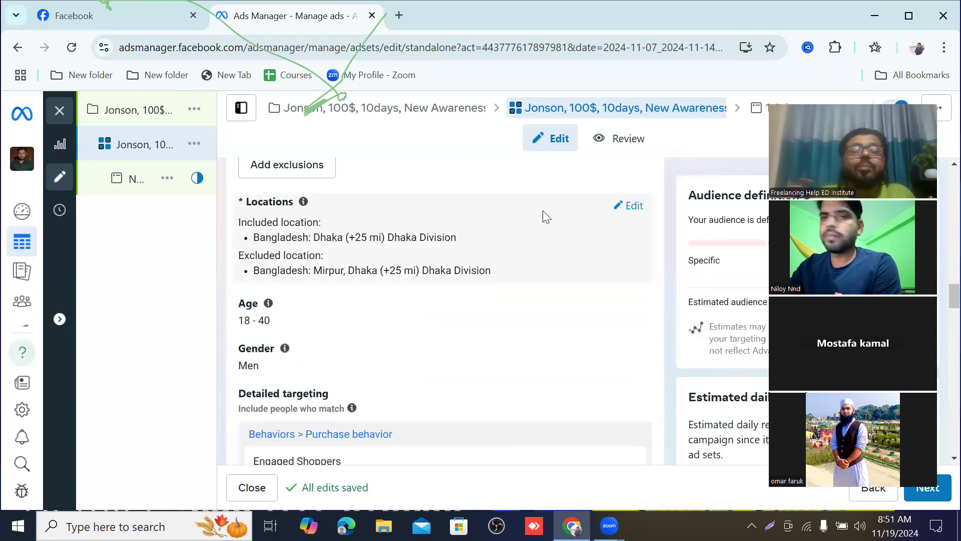
scroll(542, 210, down, 2)
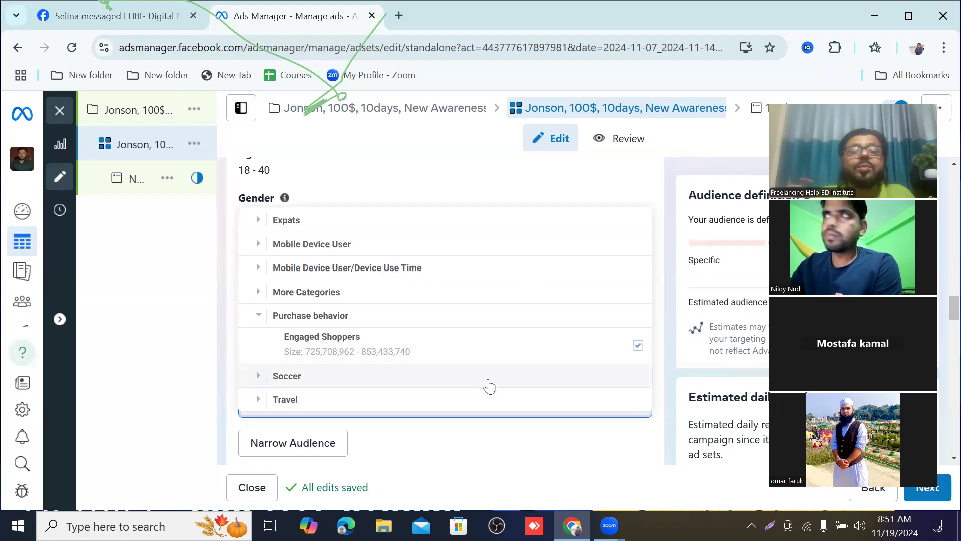
scroll(540, 330, up, 1)
scroll(540, 331, up, 3)
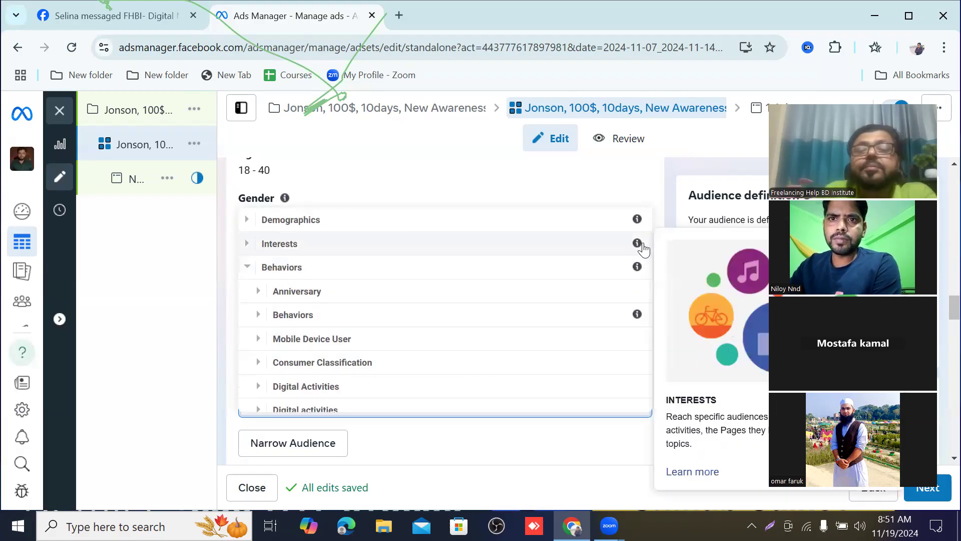
scroll(440, 315, down, 5)
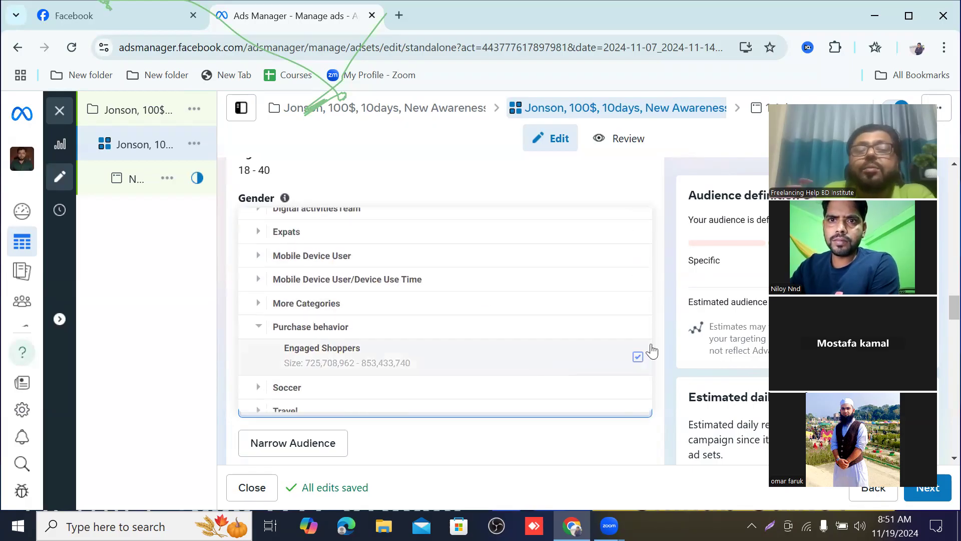
click(661, 239)
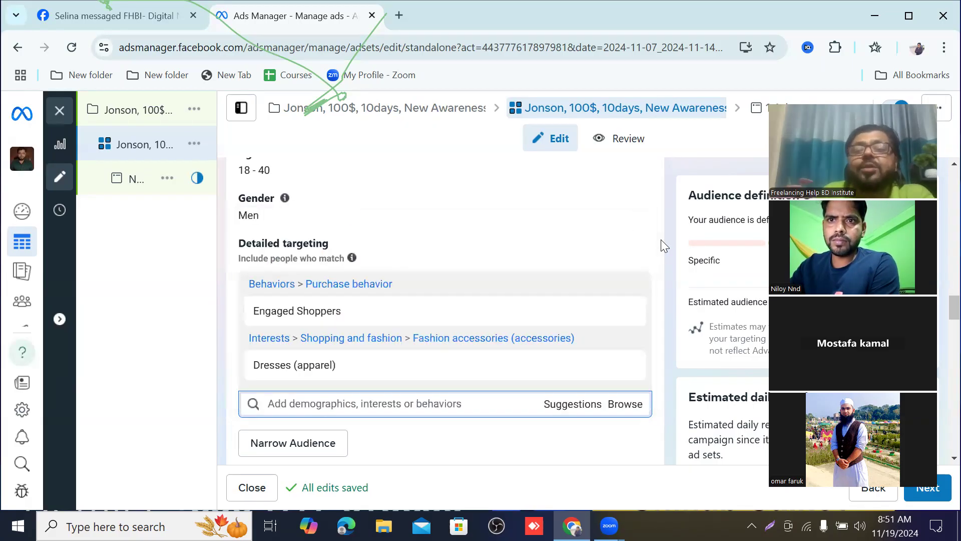
Step: Clear the detailed targeting by removing the Fashion accessories interest group and the Purchase behavior group
scroll(450, 311, down, 3)
scroll(440, 304, down, 2)
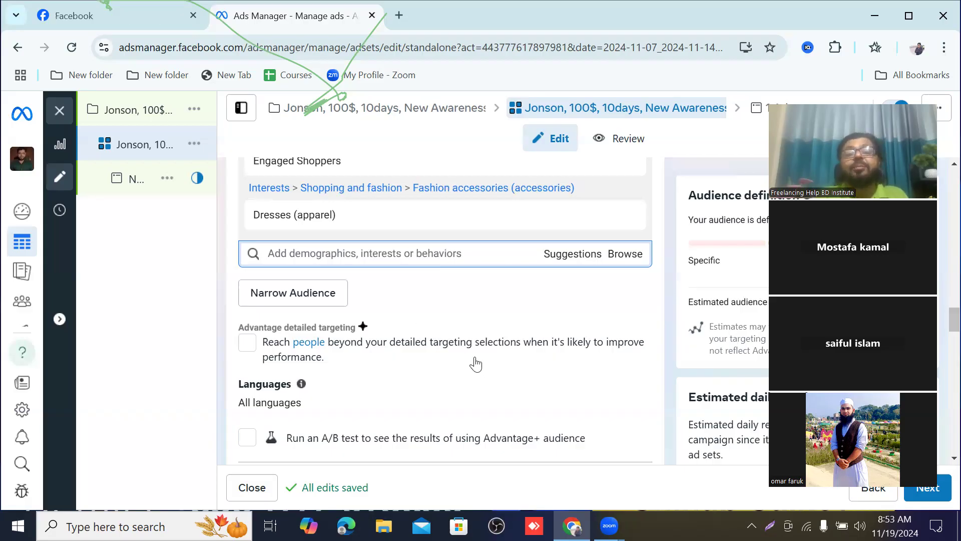
scroll(456, 334, up, 3)
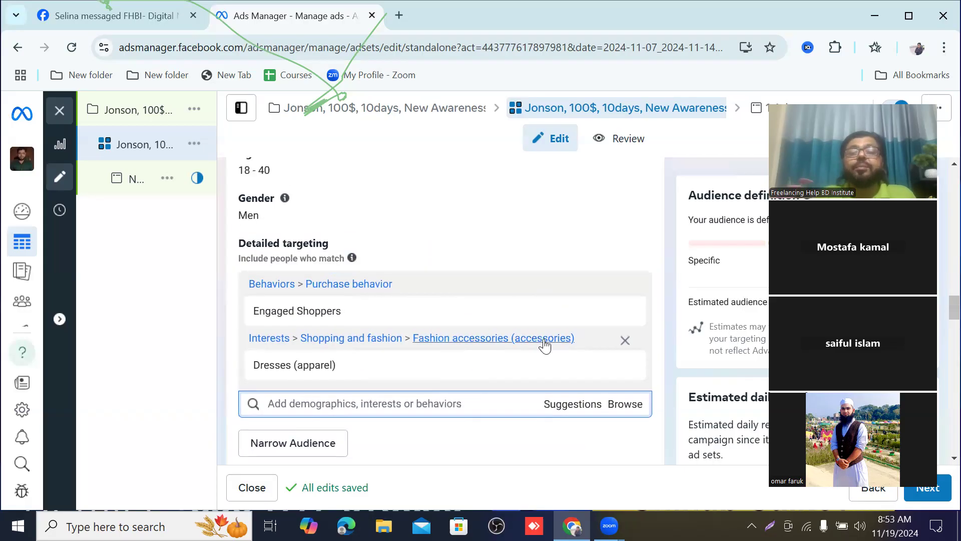
click(624, 341)
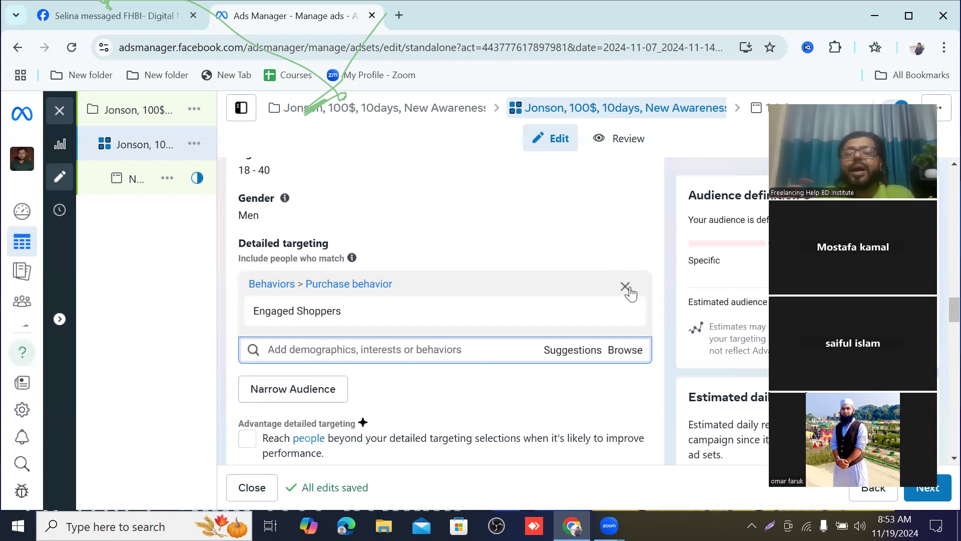
click(625, 287)
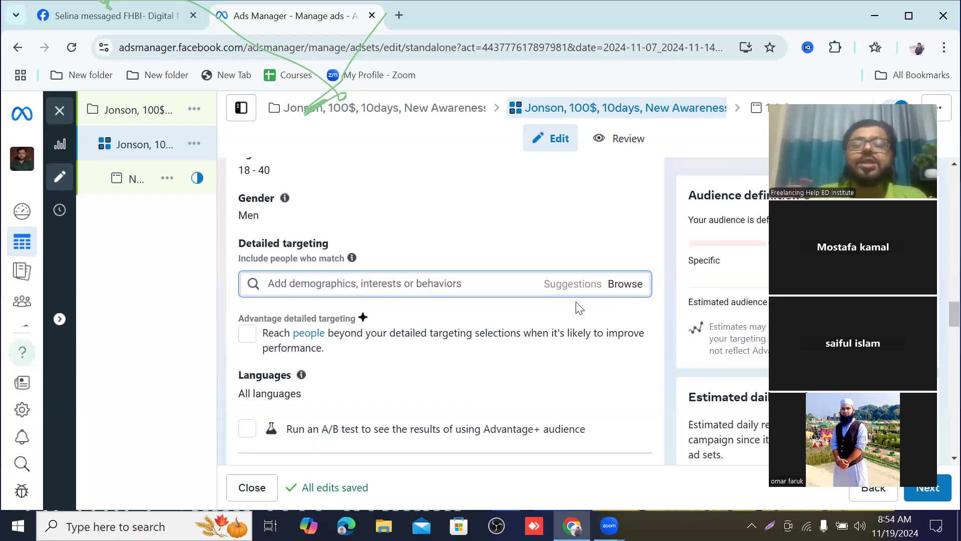
Step: Expand Demographics > Education > Education level in the targeting list and examine the options it offers
click(625, 285)
click(293, 317)
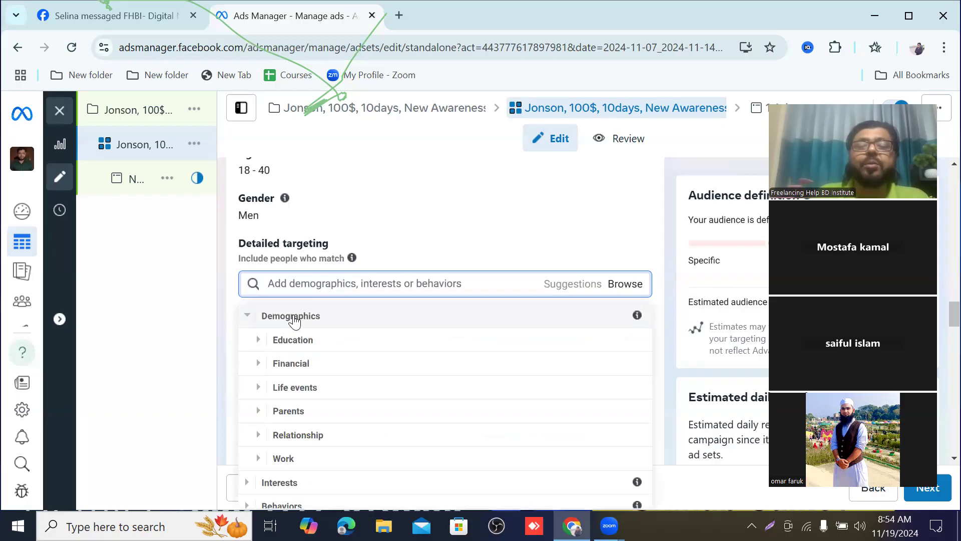
click(289, 340)
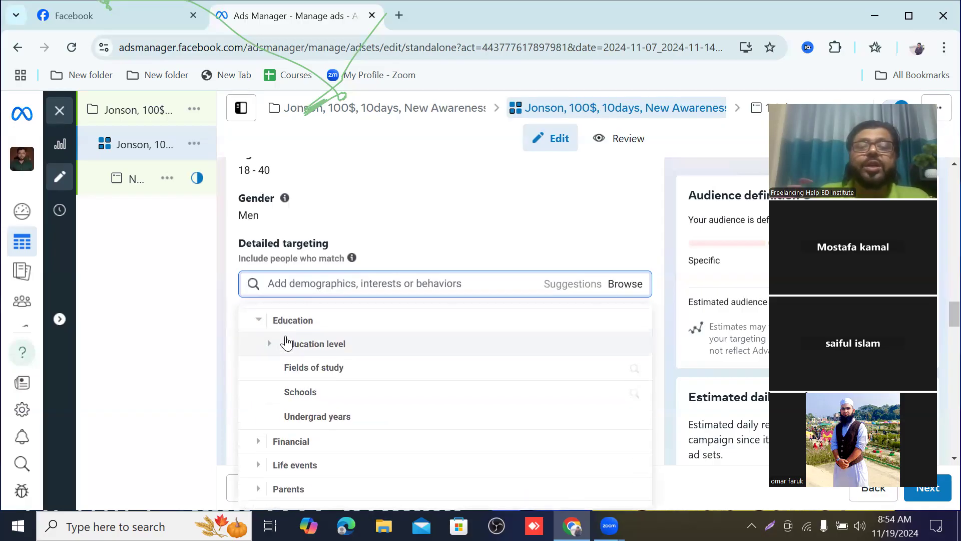
click(300, 343)
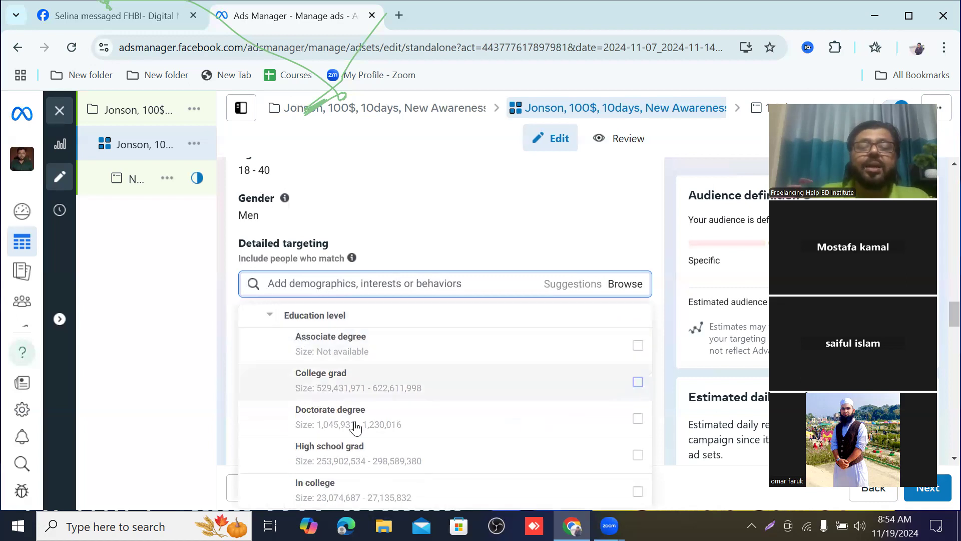
scroll(383, 385, down, 6)
scroll(395, 385, up, 2)
scroll(397, 376, down, 2)
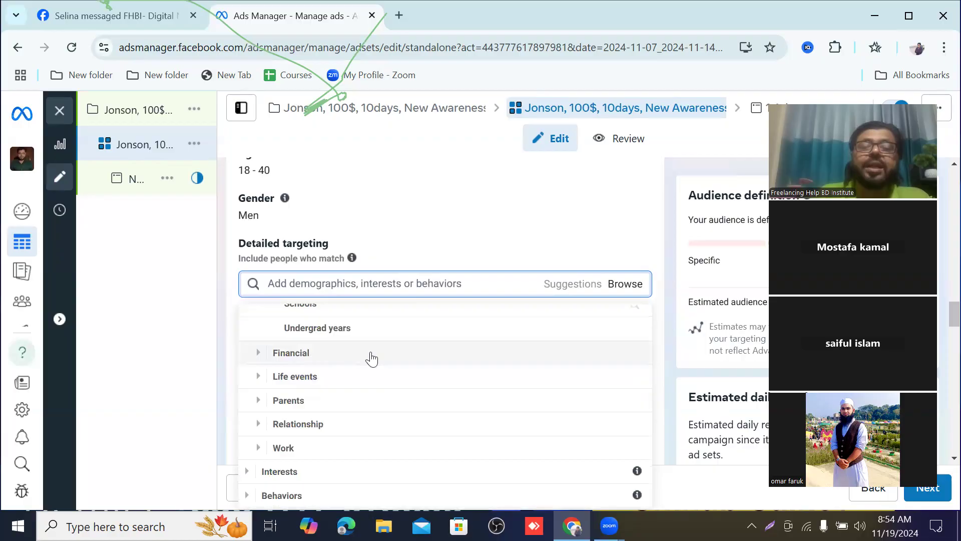
Step: Expand Life events under Demographics and examine its segments, including the Anniversary and Birthday groups
click(301, 377)
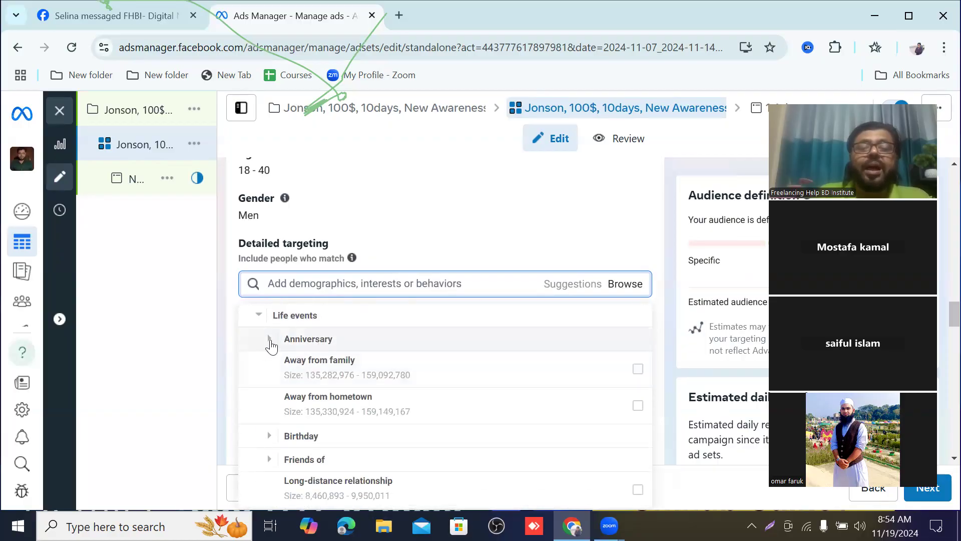
click(270, 341)
scroll(345, 346, down, 3)
scroll(347, 350, down, 2)
scroll(376, 343, up, 3)
scroll(345, 344, down, 2)
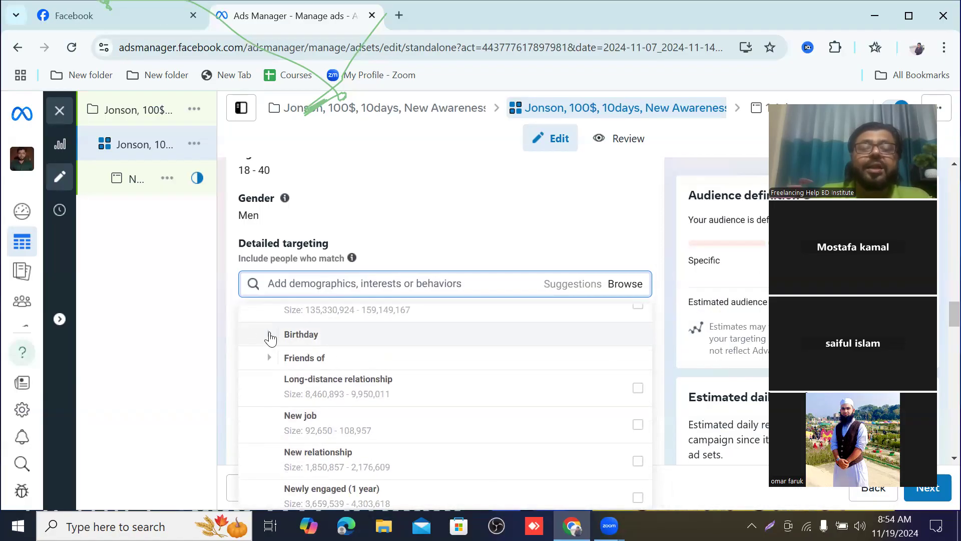
click(270, 336)
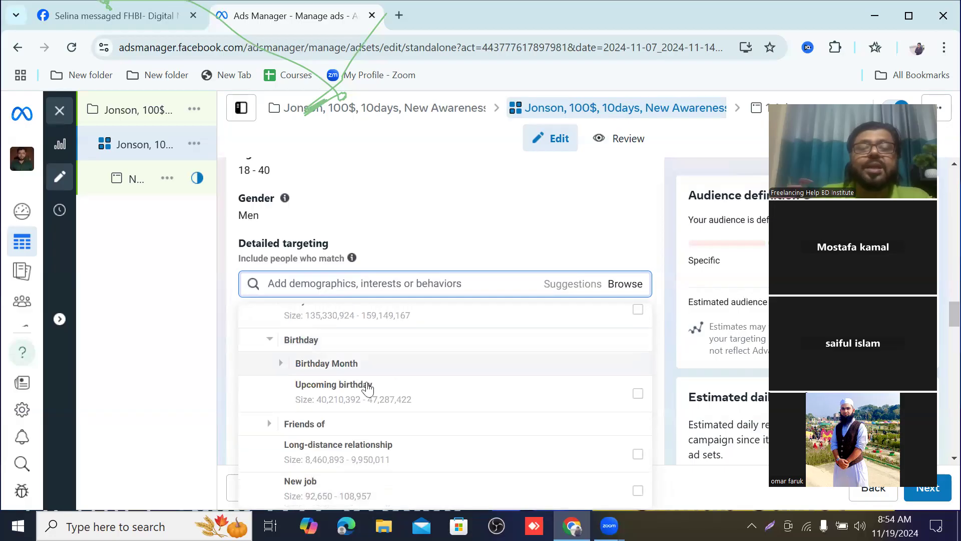
scroll(366, 365, down, 1)
scroll(365, 363, up, 5)
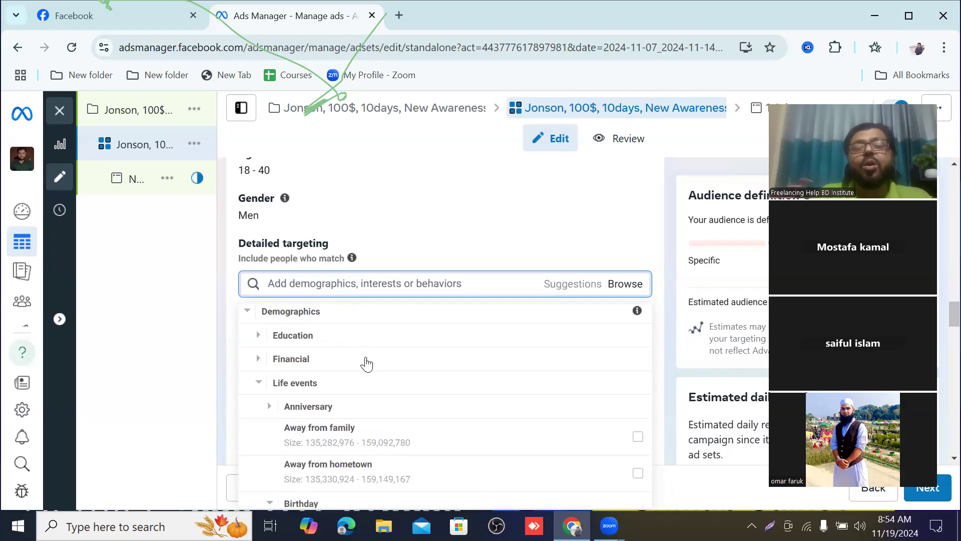